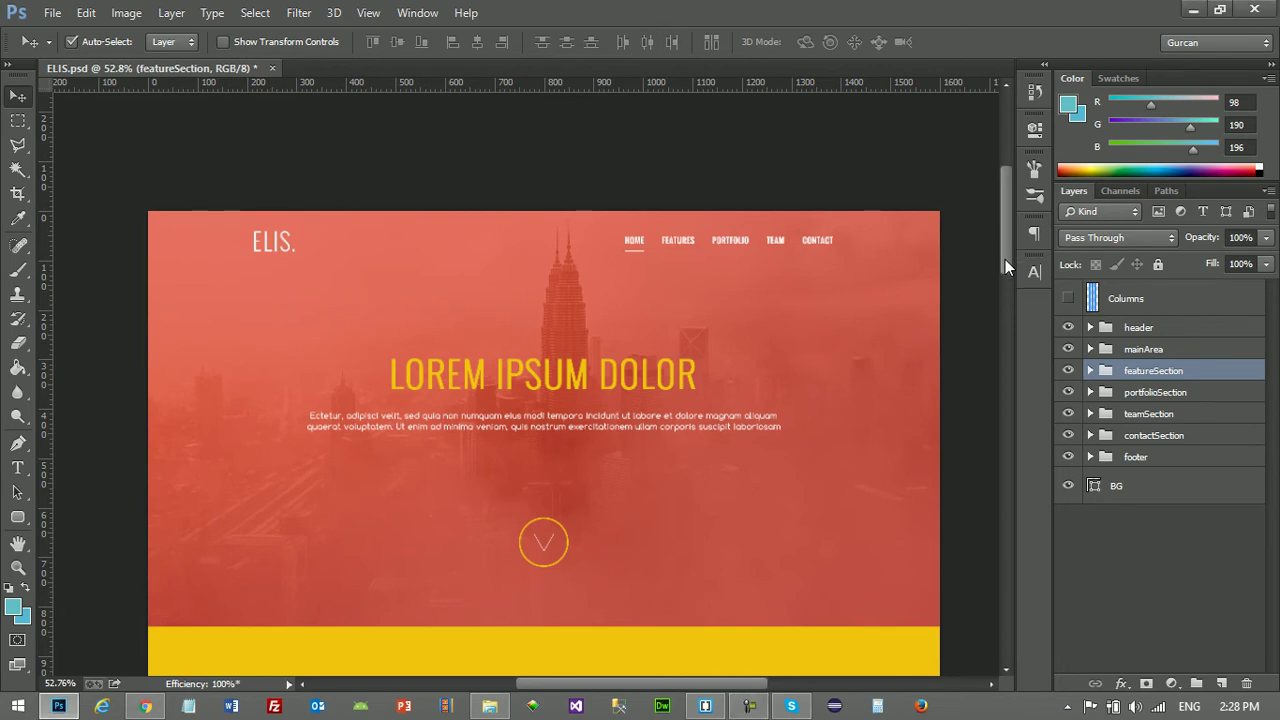
Deselect featureSection and turn on the Columns grid overlay over the ELIS layout
click(135, 121)
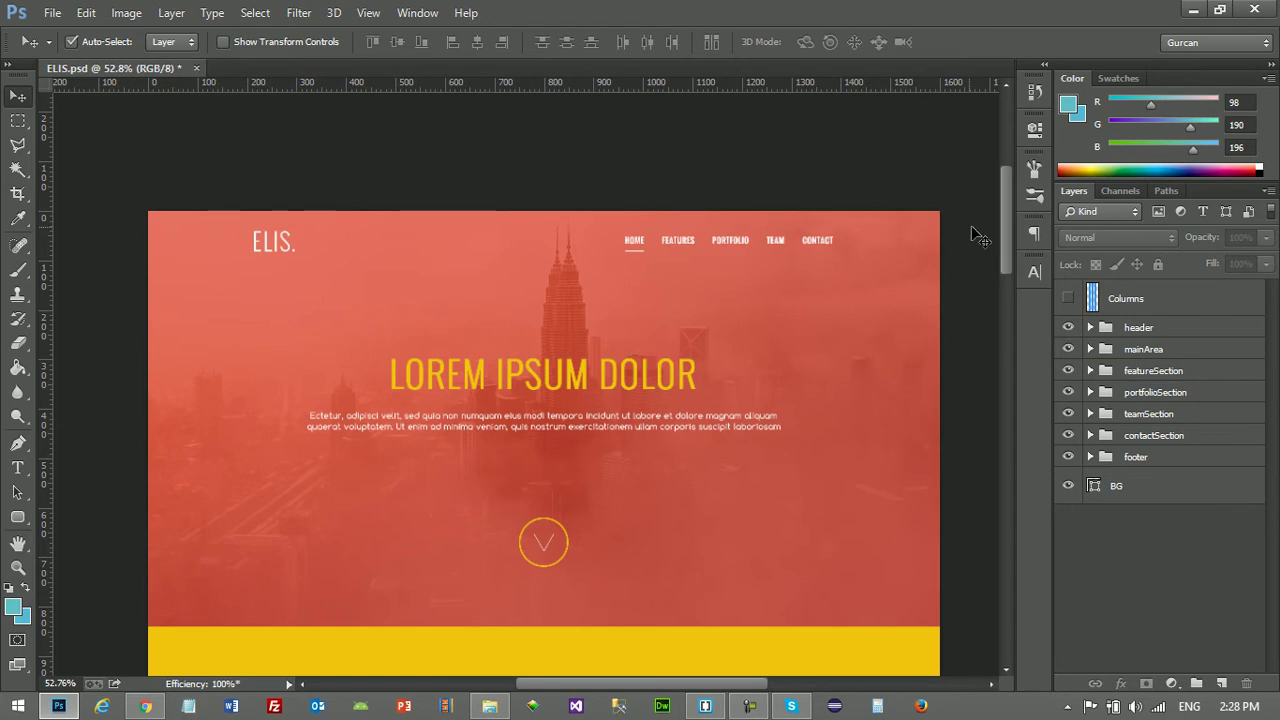
mouse_move(1004, 236)
mouse_down()
mouse_move(994, 306)
mouse_move(993, 233)
mouse_up()
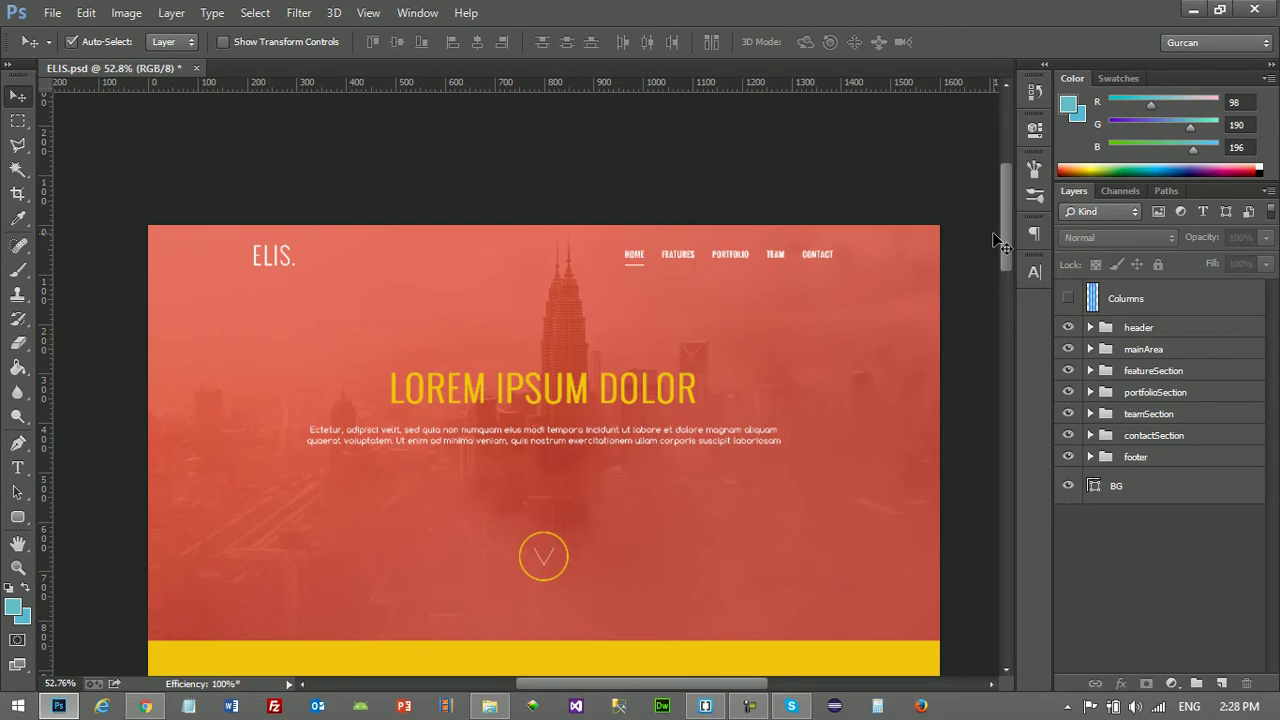
click(1068, 299)
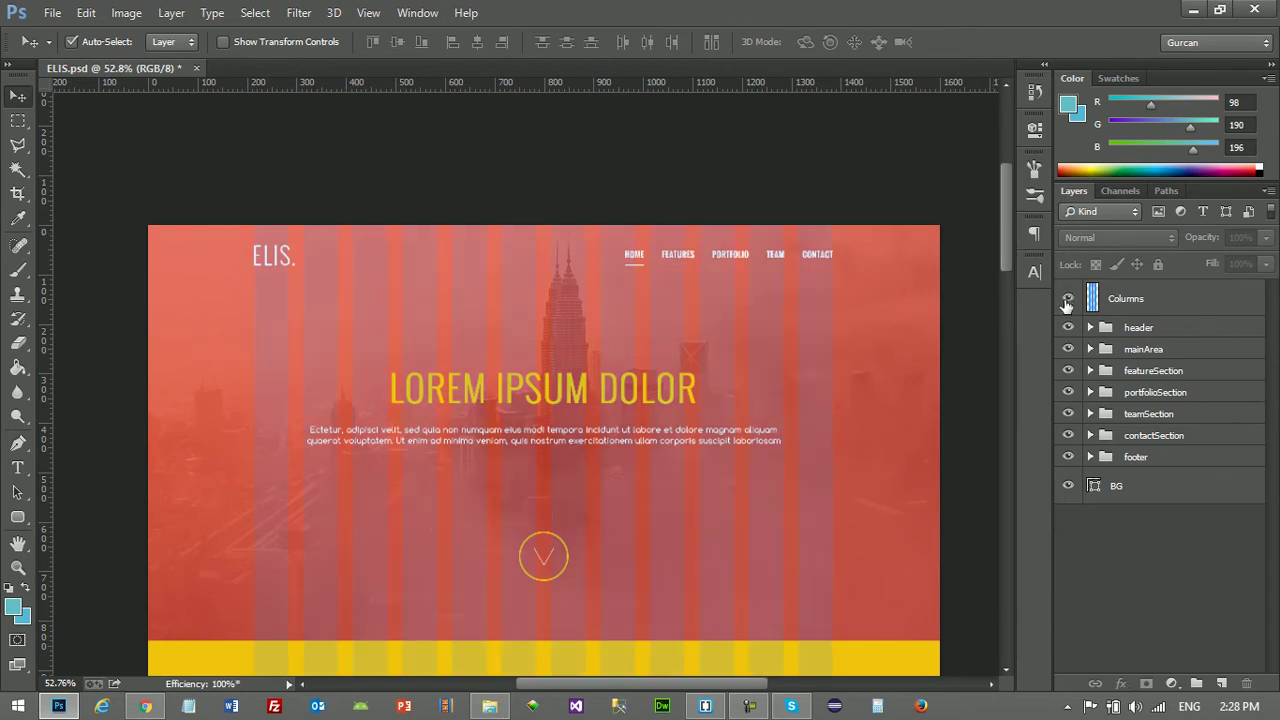
scroll(1006, 239, up, 1)
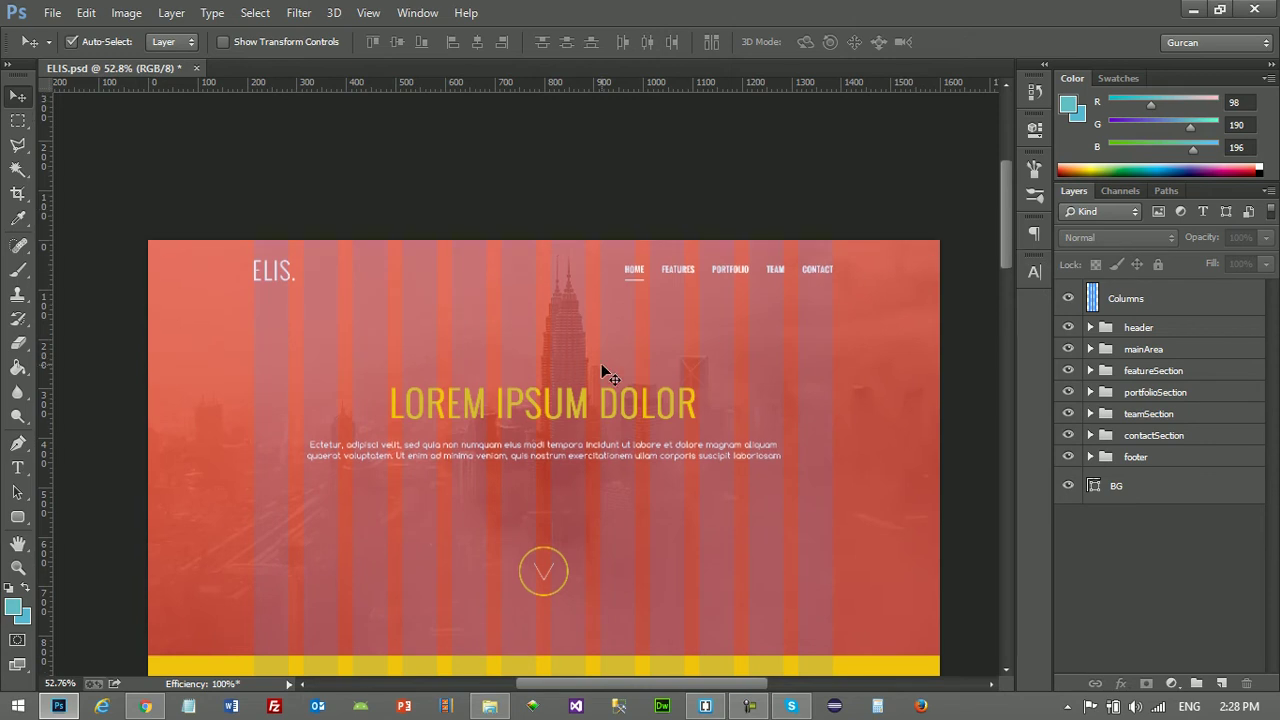
scroll(606, 366, down, 3)
drag(1004, 287, 1004, 327)
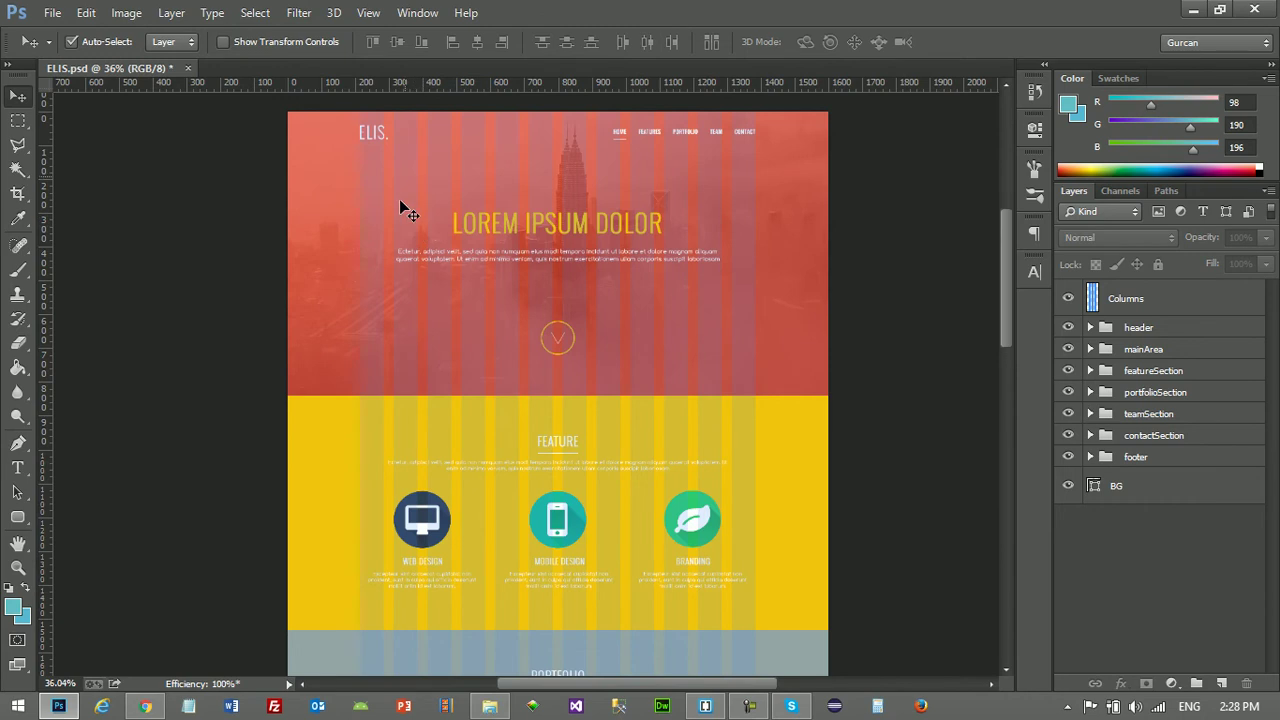
drag(1003, 306, 1003, 424)
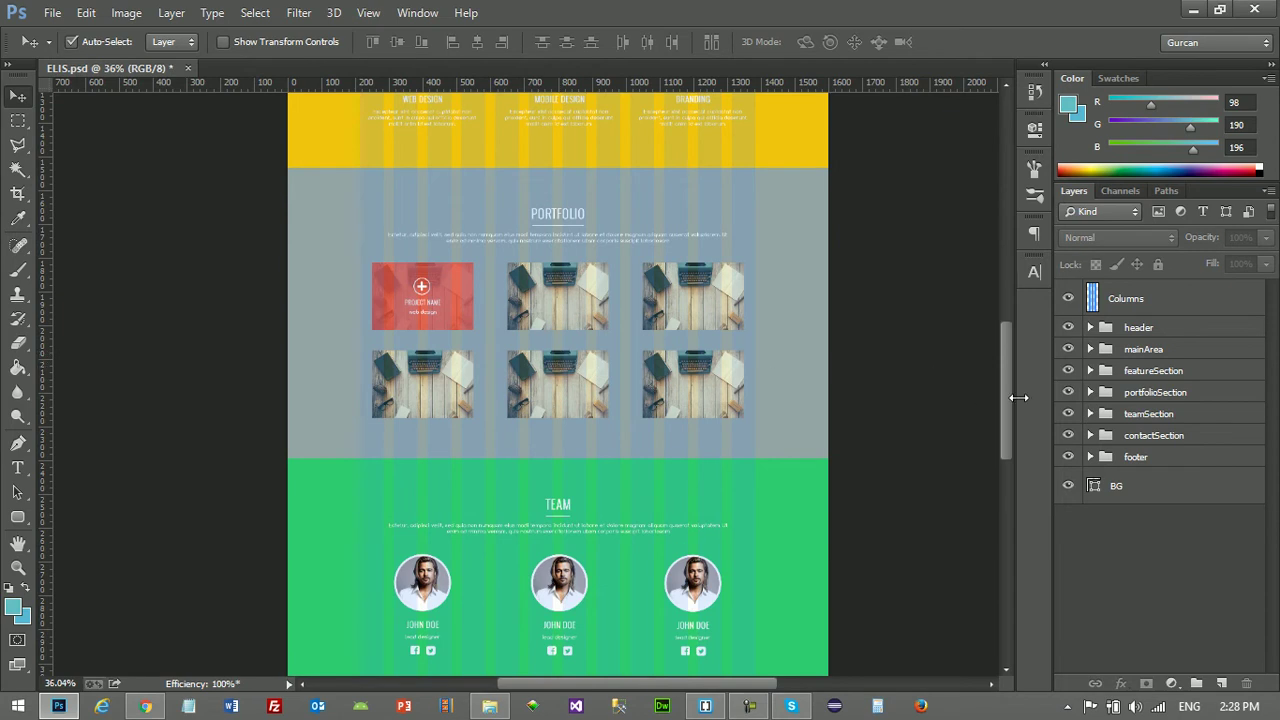
mouse_move(1009, 411)
mouse_down()
mouse_move(1006, 522)
mouse_move(1012, 273)
mouse_up()
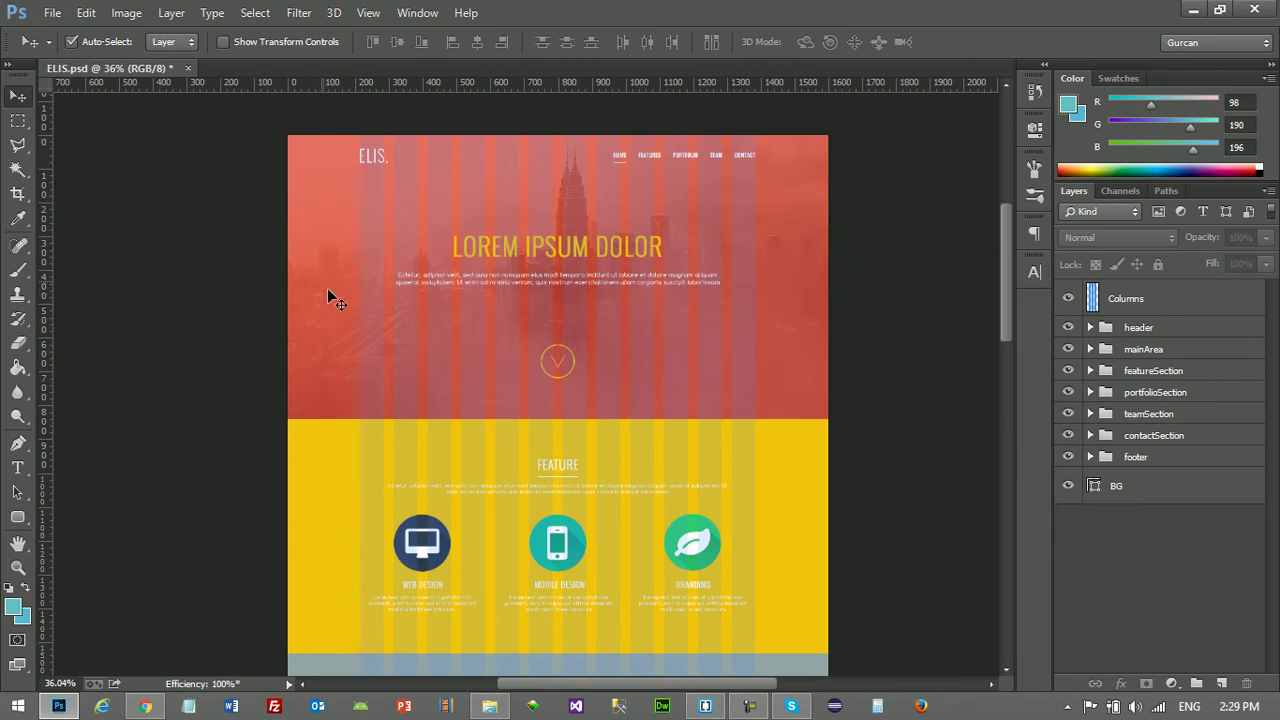
scroll(380, 358, down, 1)
scroll(380, 358, down, 1)
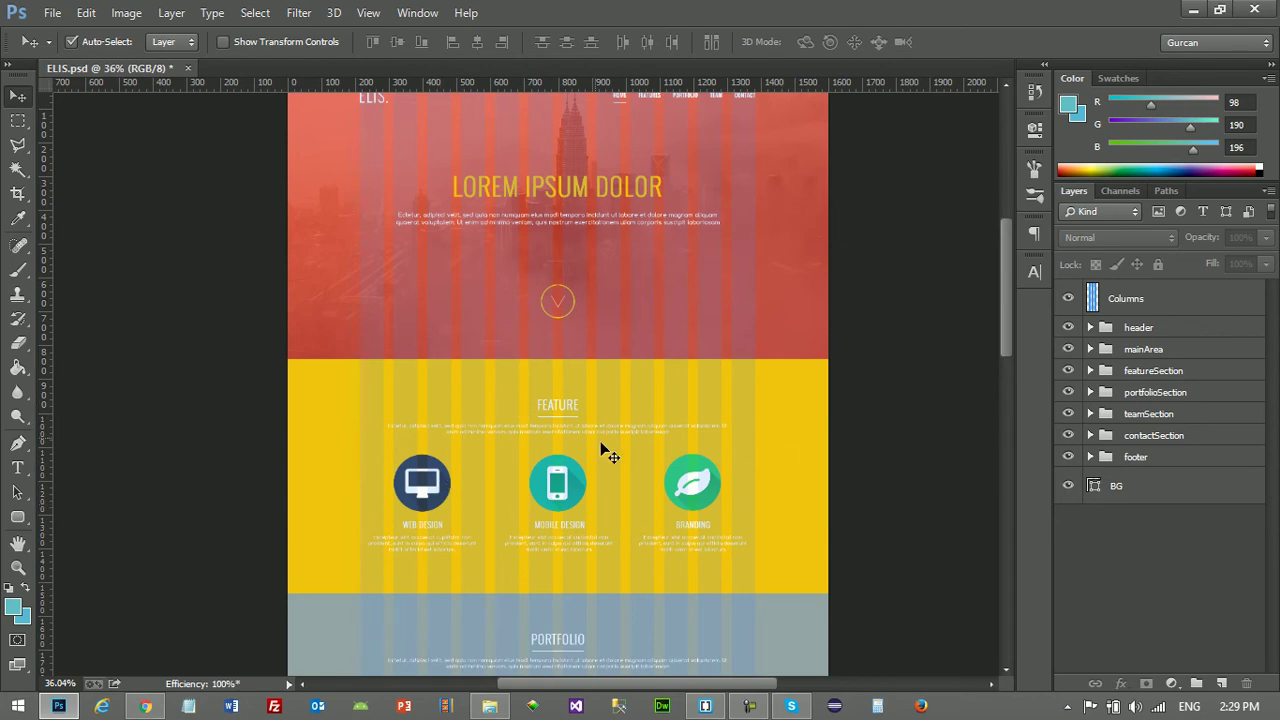
scroll(525, 300, down, 3)
scroll(520, 291, down, 1)
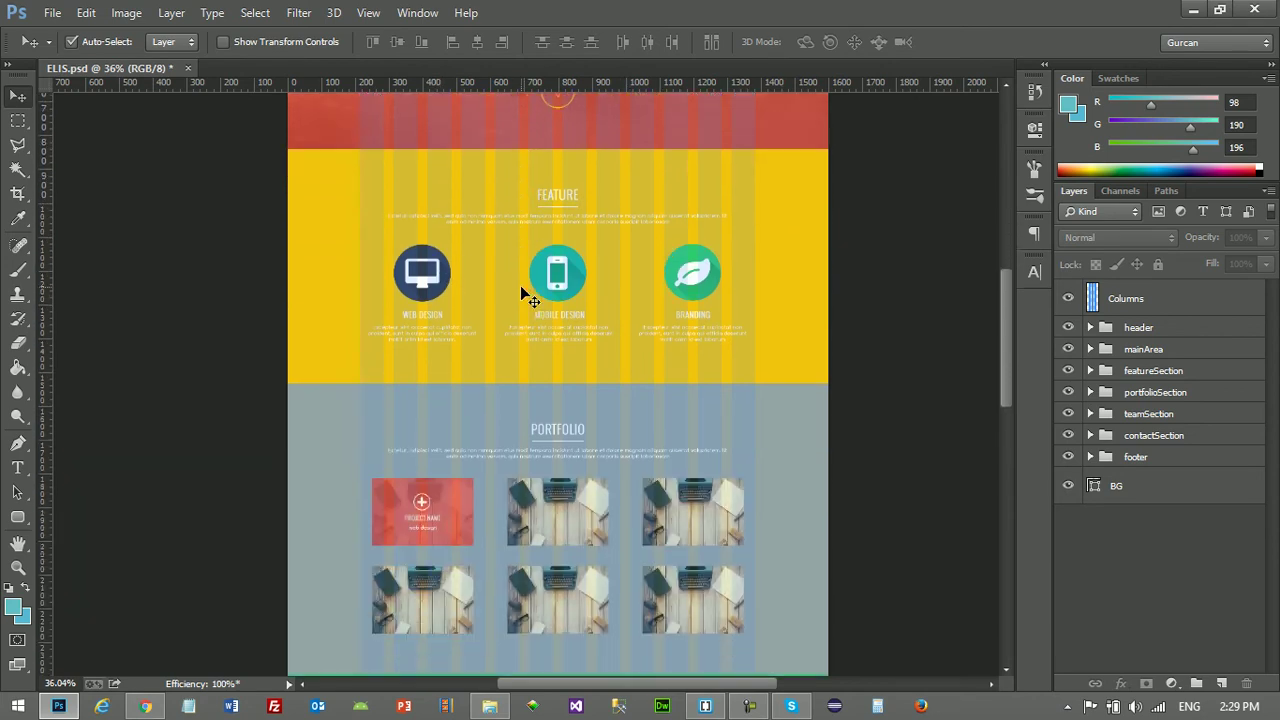
scroll(520, 291, down, 2)
scroll(521, 293, down, 1)
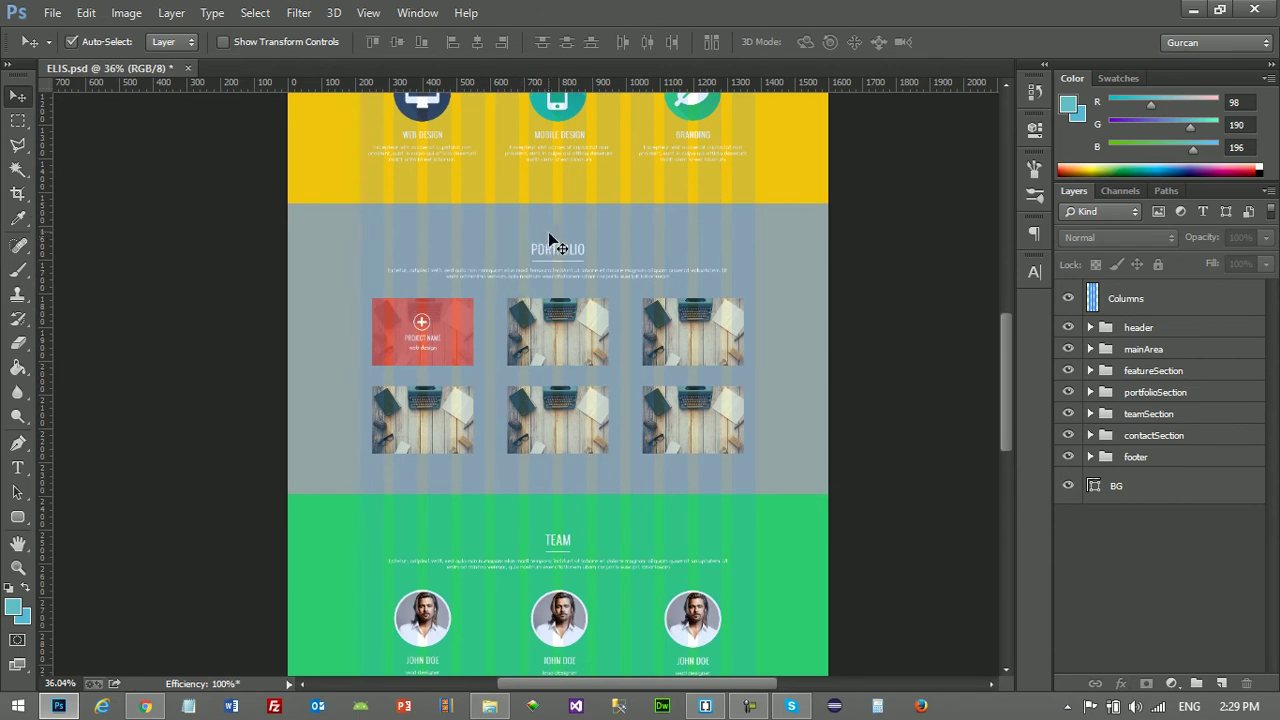
scroll(543, 270, down, 2)
scroll(543, 270, down, 1)
scroll(543, 270, down, 1)
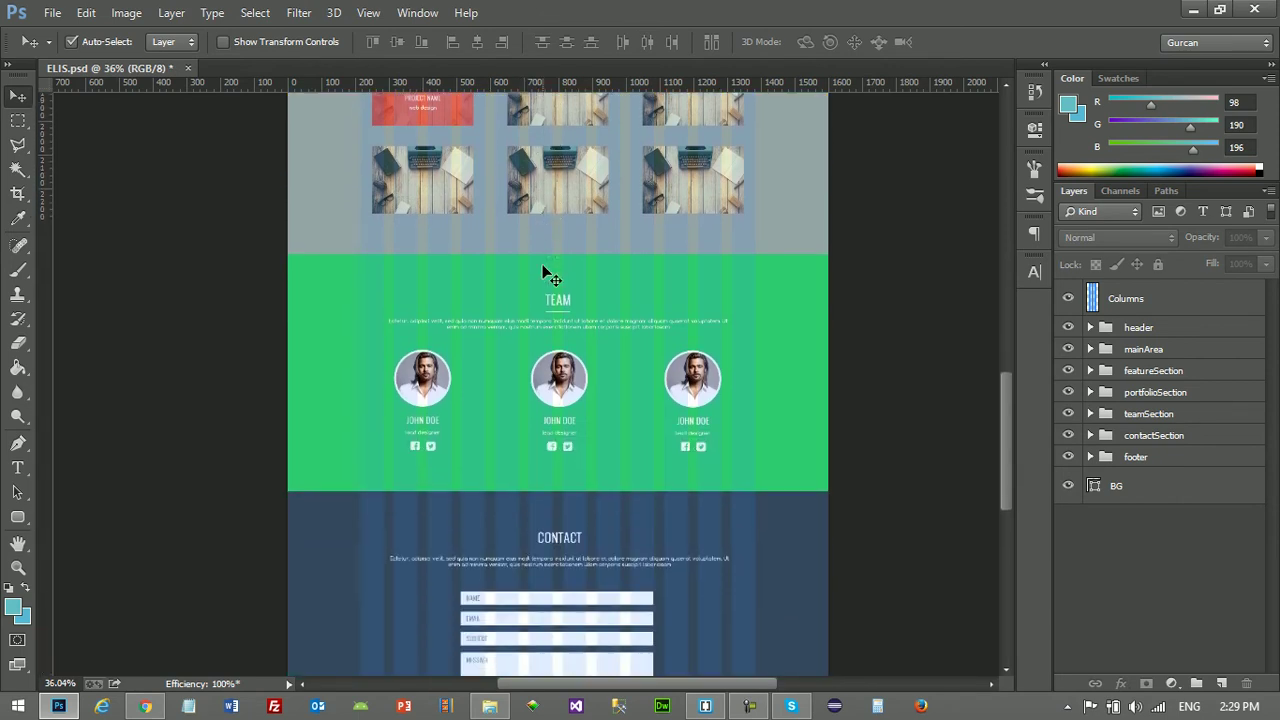
scroll(470, 339, down, 2)
scroll(472, 345, down, 1)
scroll(514, 366, up, 1)
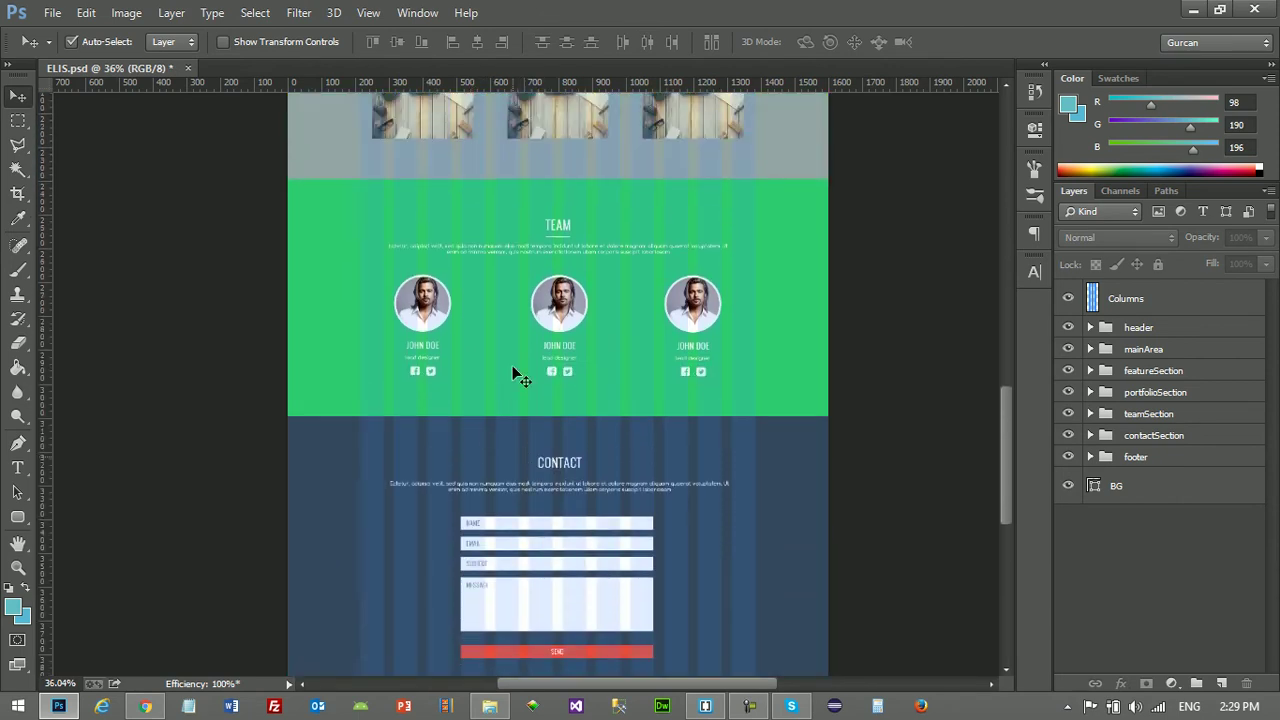
scroll(517, 371, up, 2)
scroll(518, 378, up, 2)
scroll(514, 370, up, 3)
scroll(514, 370, up, 1)
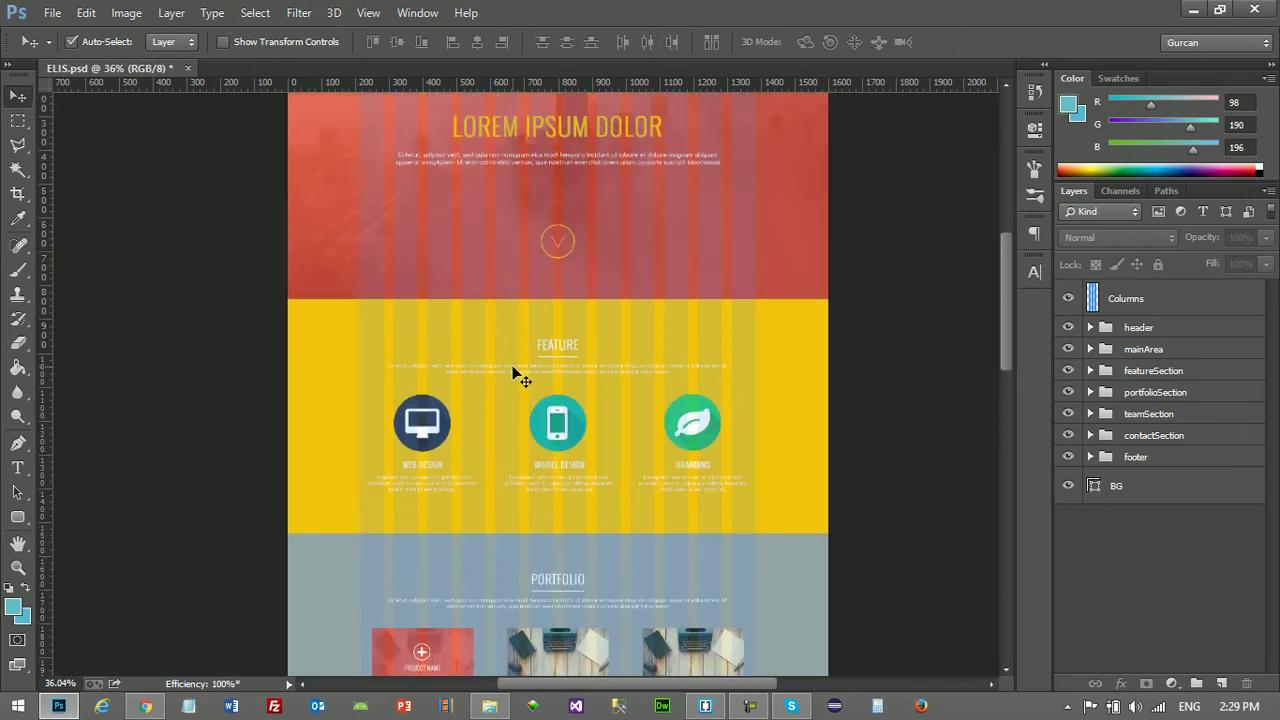
scroll(514, 370, up, 1)
scroll(514, 370, up, 1)
alt+scroll(866, 443, up, 1)
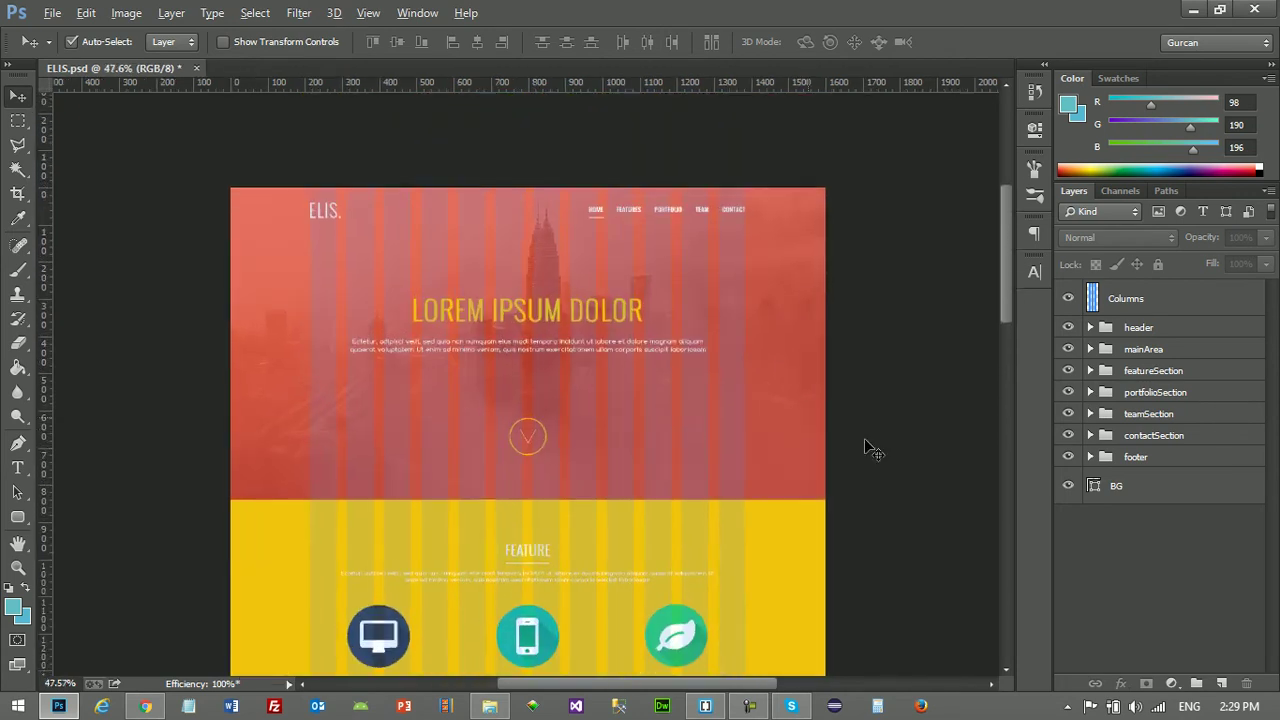
alt+scroll(866, 443, up, 2)
scroll(705, 692, left, 3)
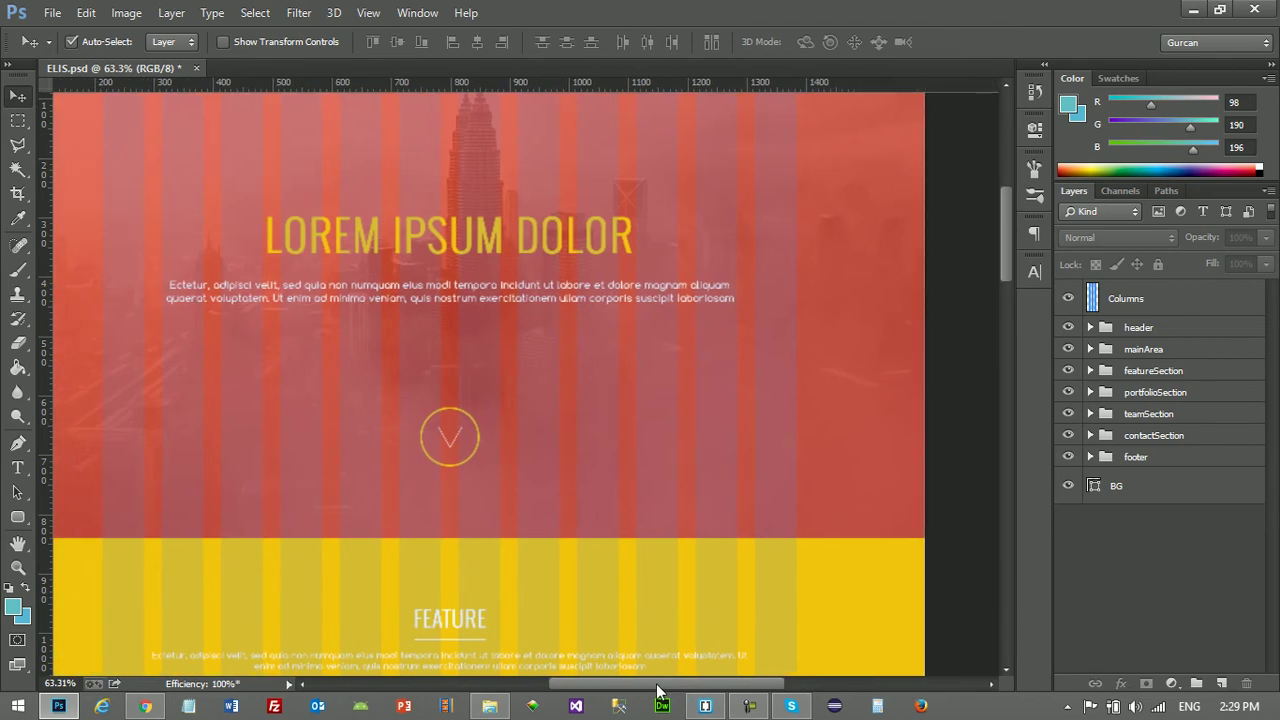
alt+scroll(653, 342, down, 1)
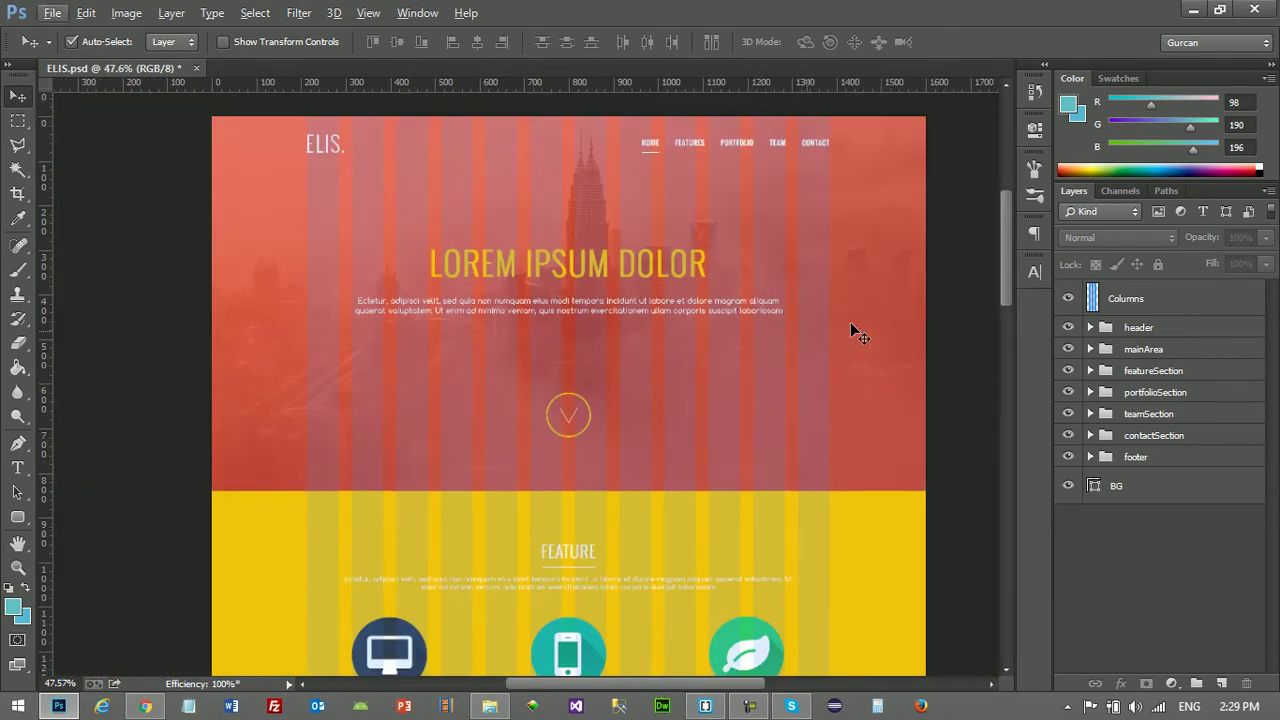
drag(1007, 258, 1003, 236)
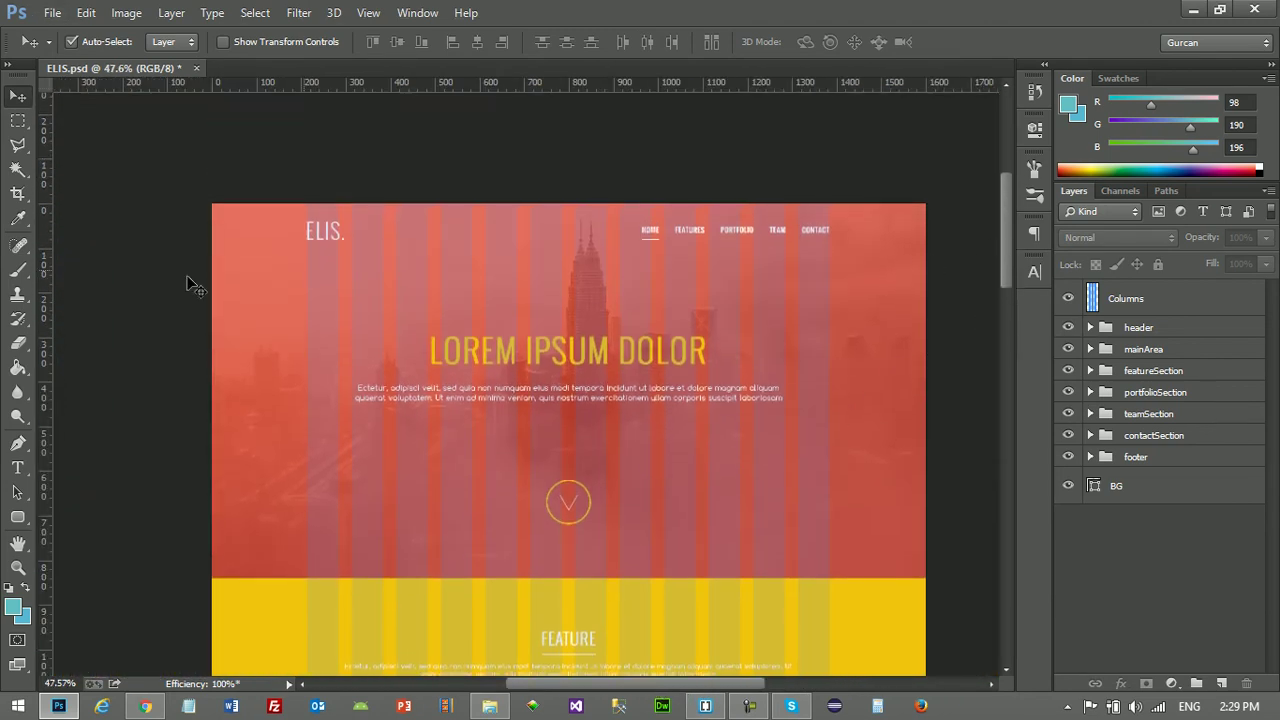
alt+scroll(184, 335, up, 1)
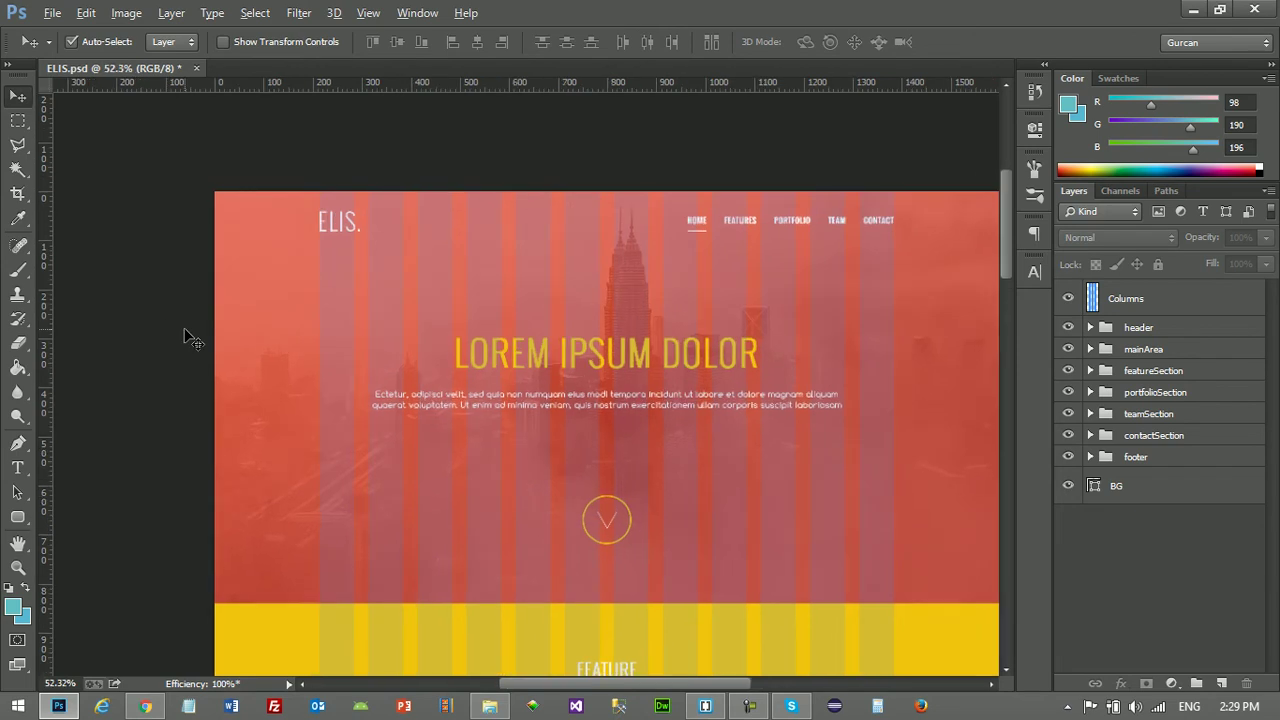
alt+scroll(106, 303, up, 1)
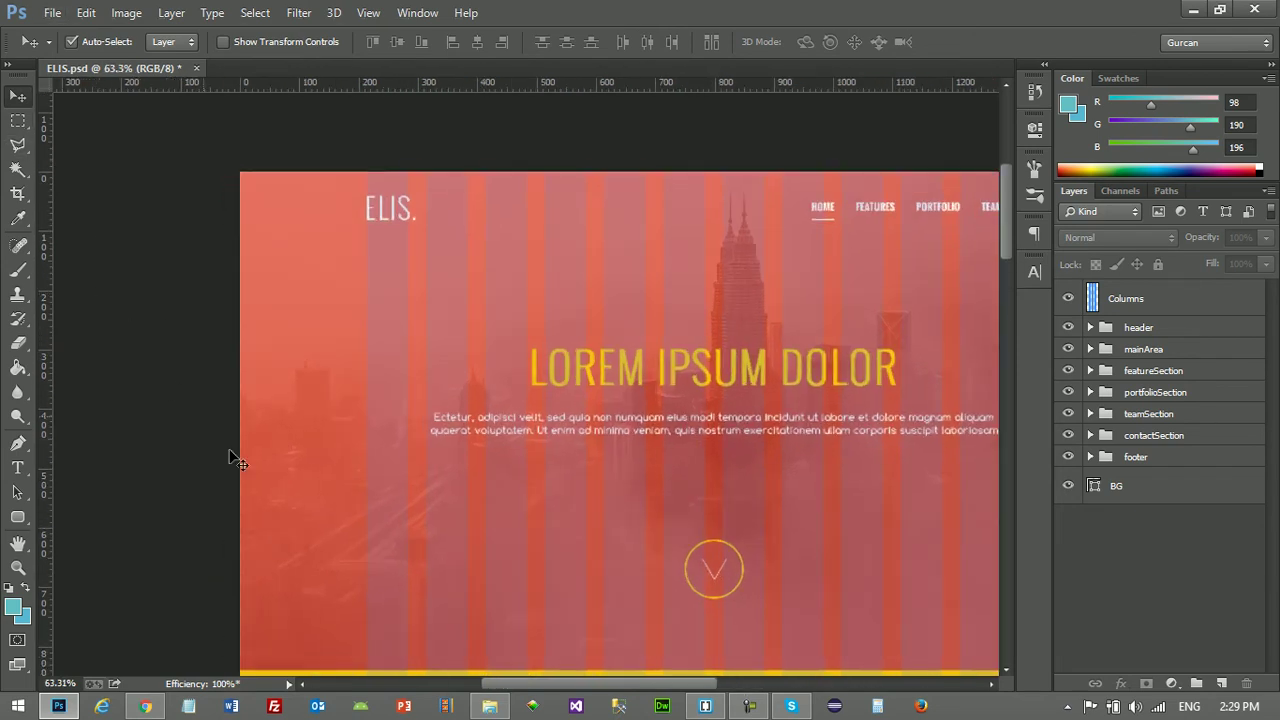
drag(592, 690, 631, 690)
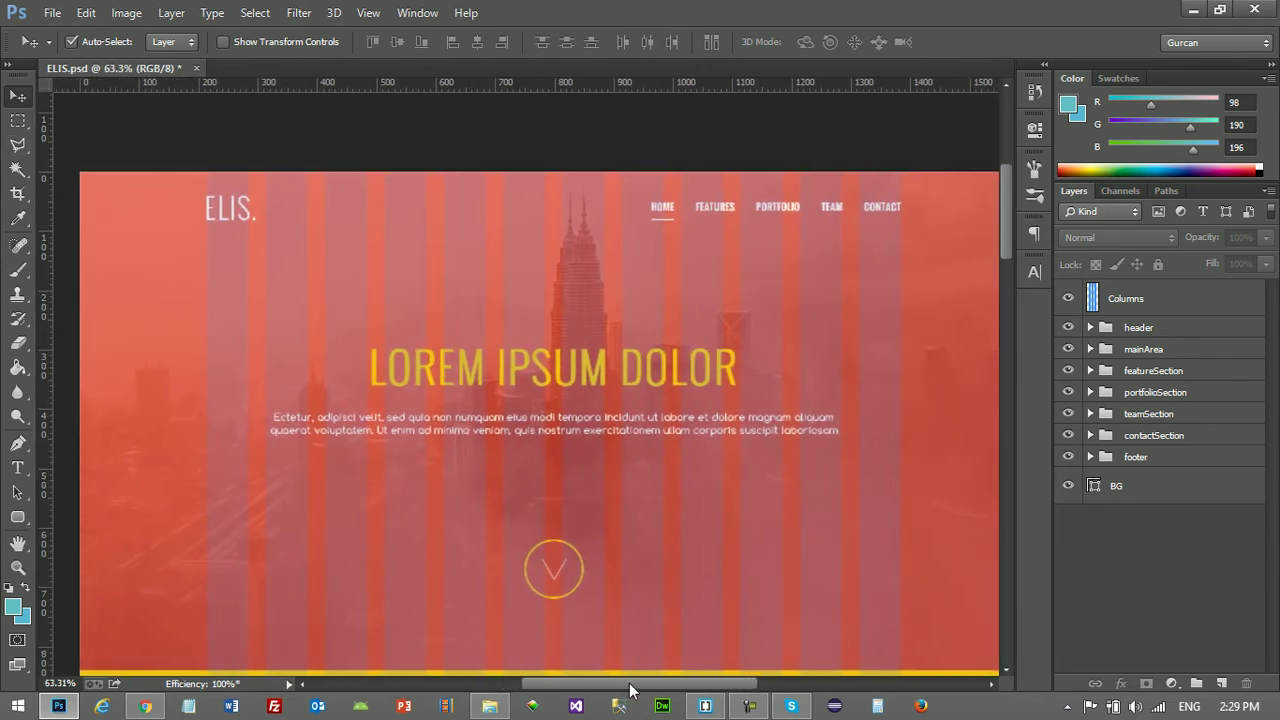
Marquee-select a thin strip across the header from the ELIS logo's left edge to CONTACT
click(18, 123)
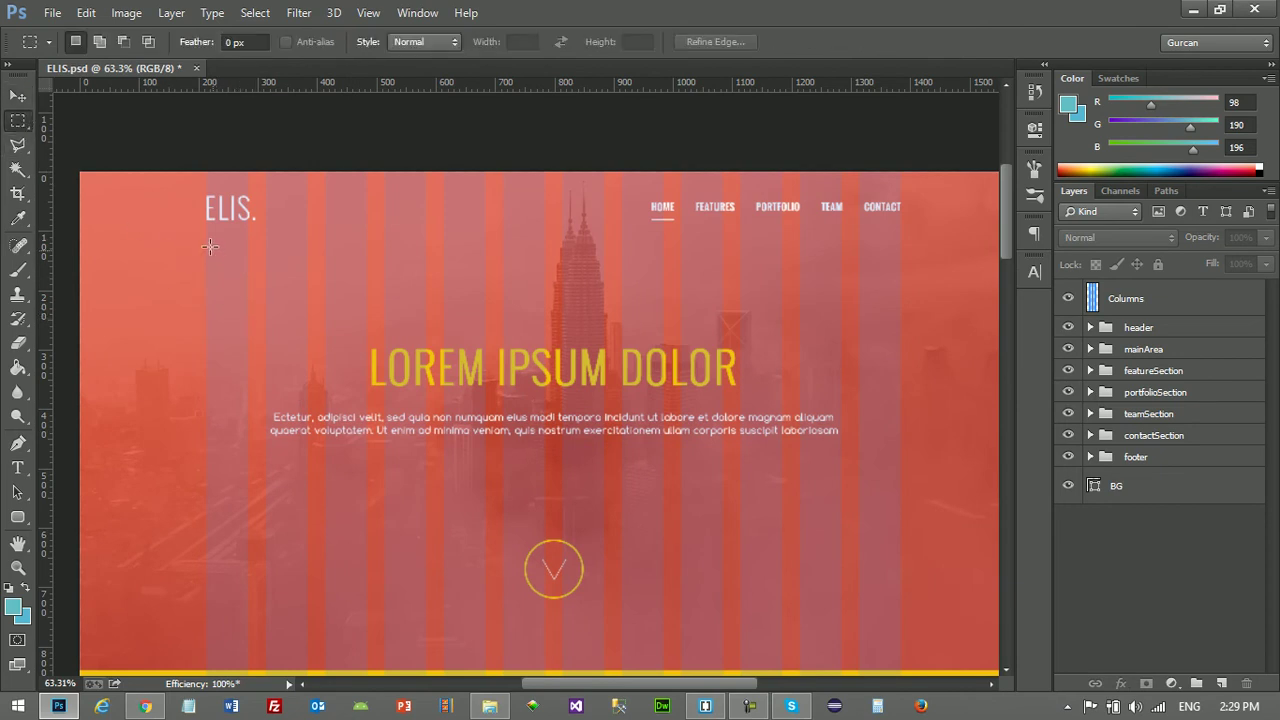
drag(207, 245, 266, 279)
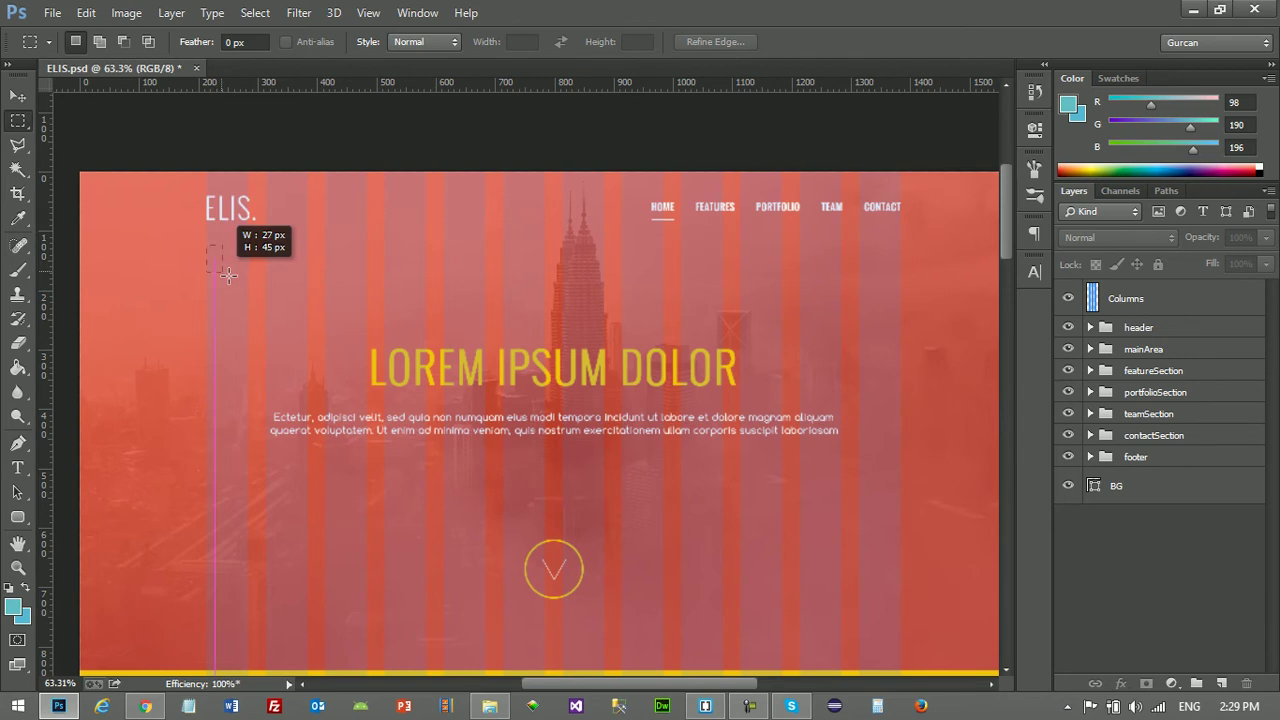
drag(609, 273, 900, 273)
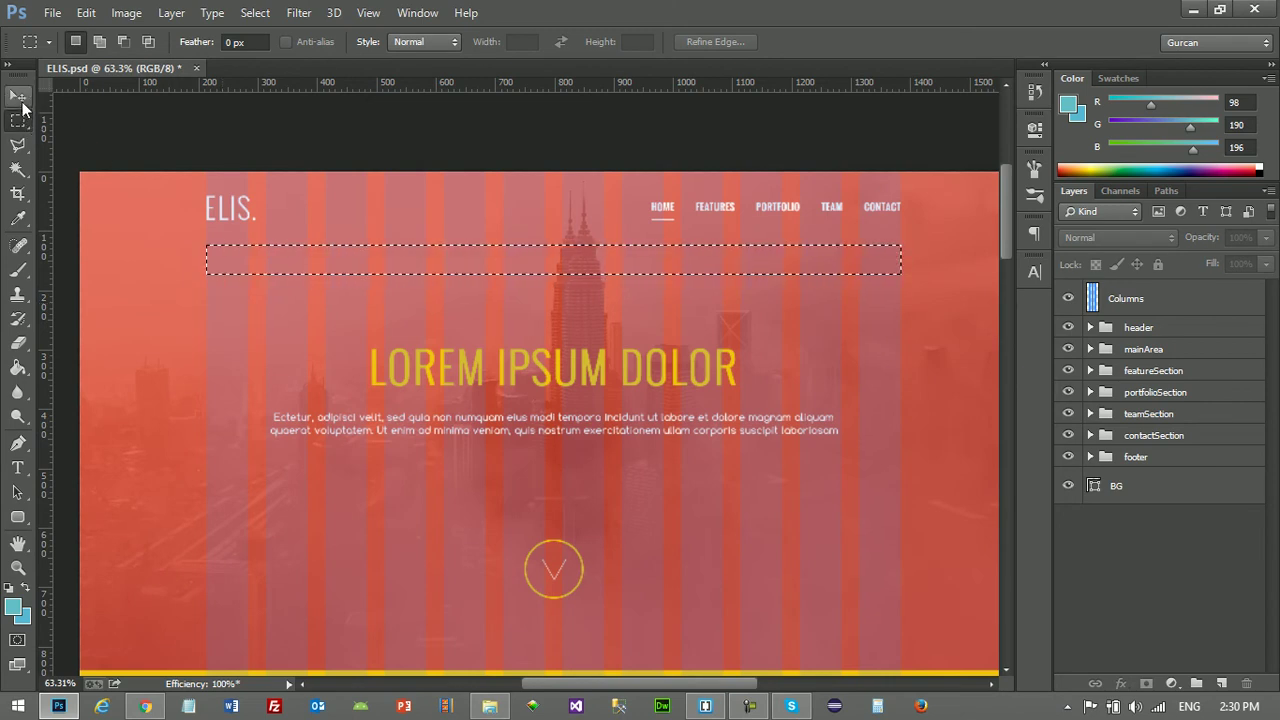
click(20, 97)
Add a div with class 'container' inside the body of index.html
click(18, 120)
click(231, 200)
click(705, 706)
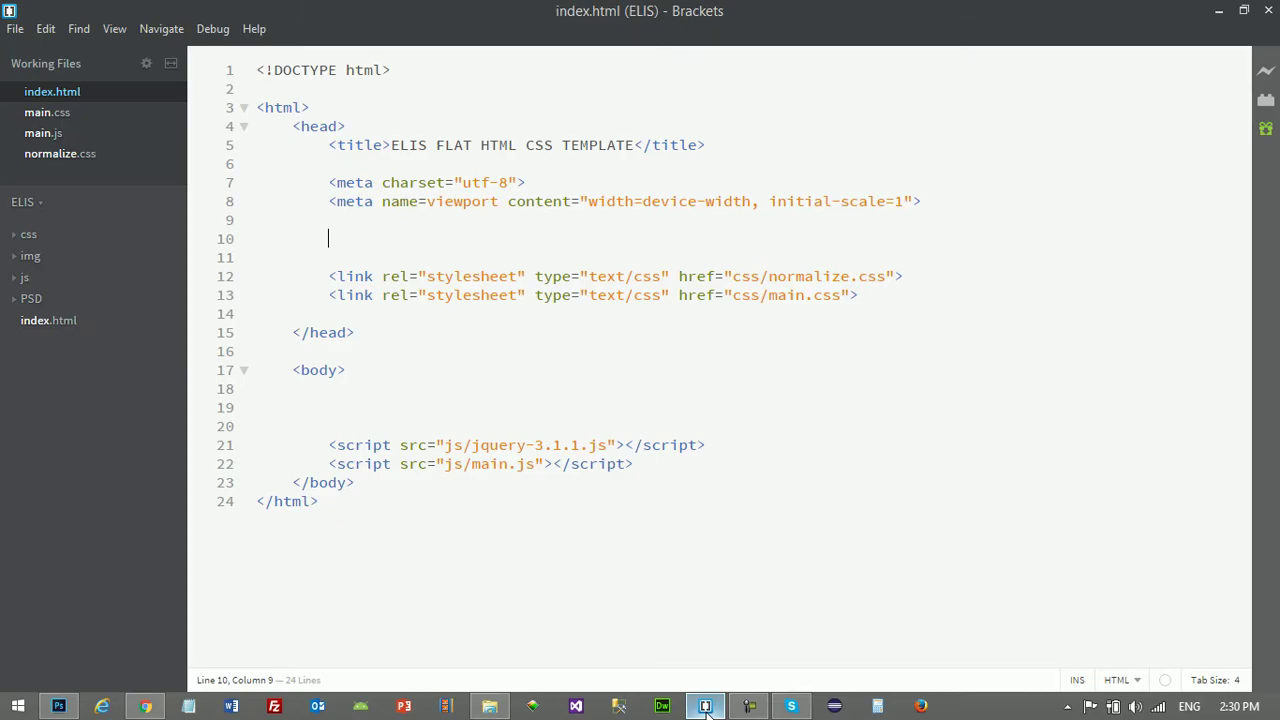
click(368, 374)
key(Return)
key(Return)
text(<div cla)
key(Return)
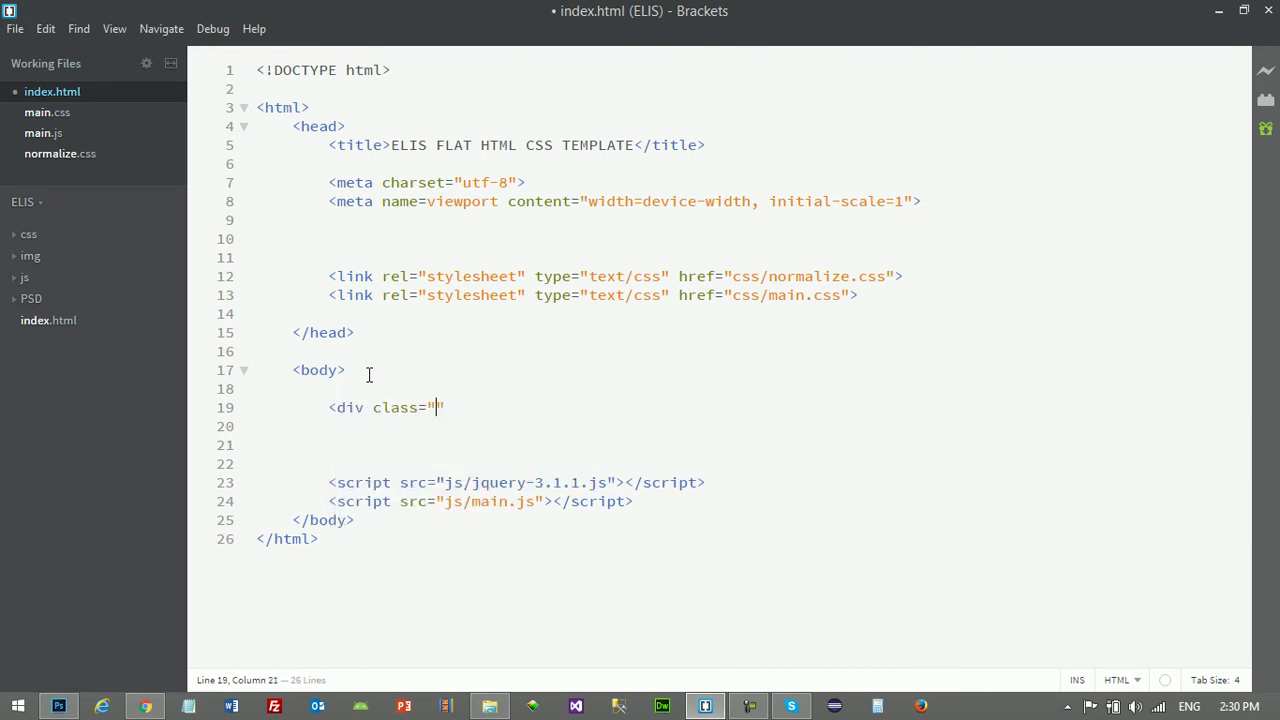
text(container"></div>)
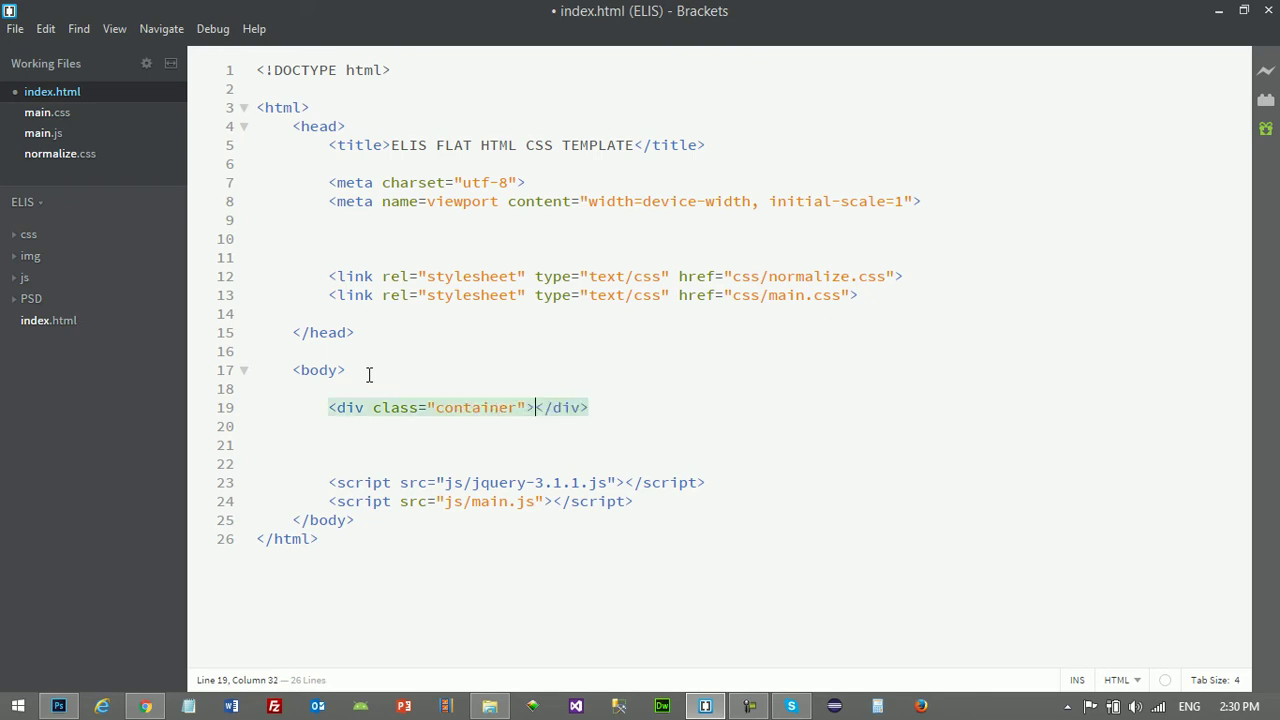
key(Return)
key(Return)
key(Return)
key(Up)
key(Up)
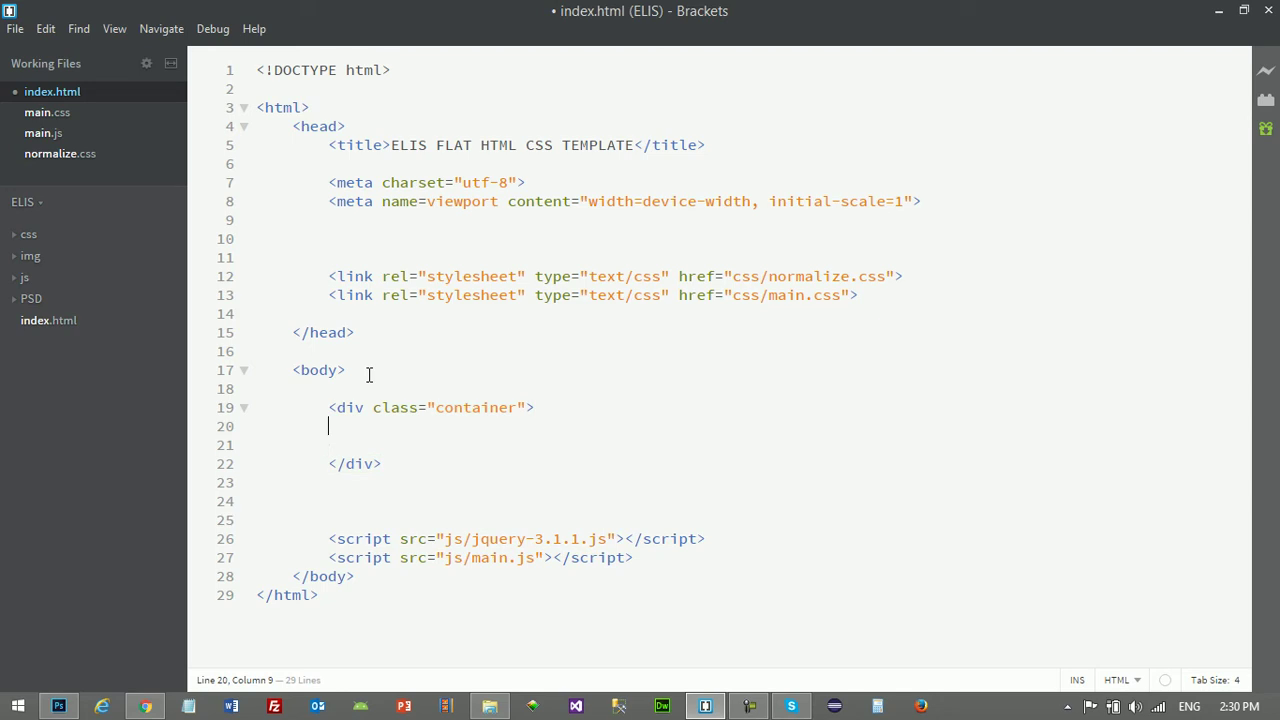
key(Tab)
Write an h1 heading 'Bu H1 Başlığı' in the container and paste two copies below it
text(<h)
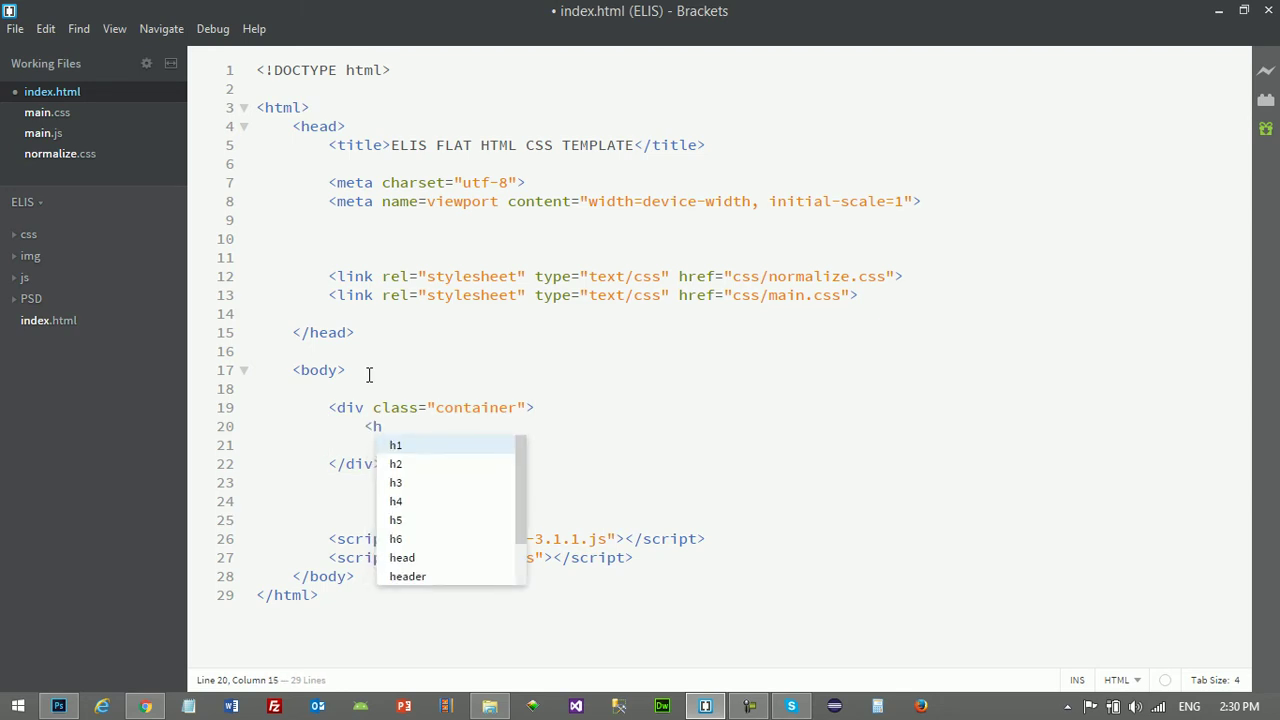
text(1>)
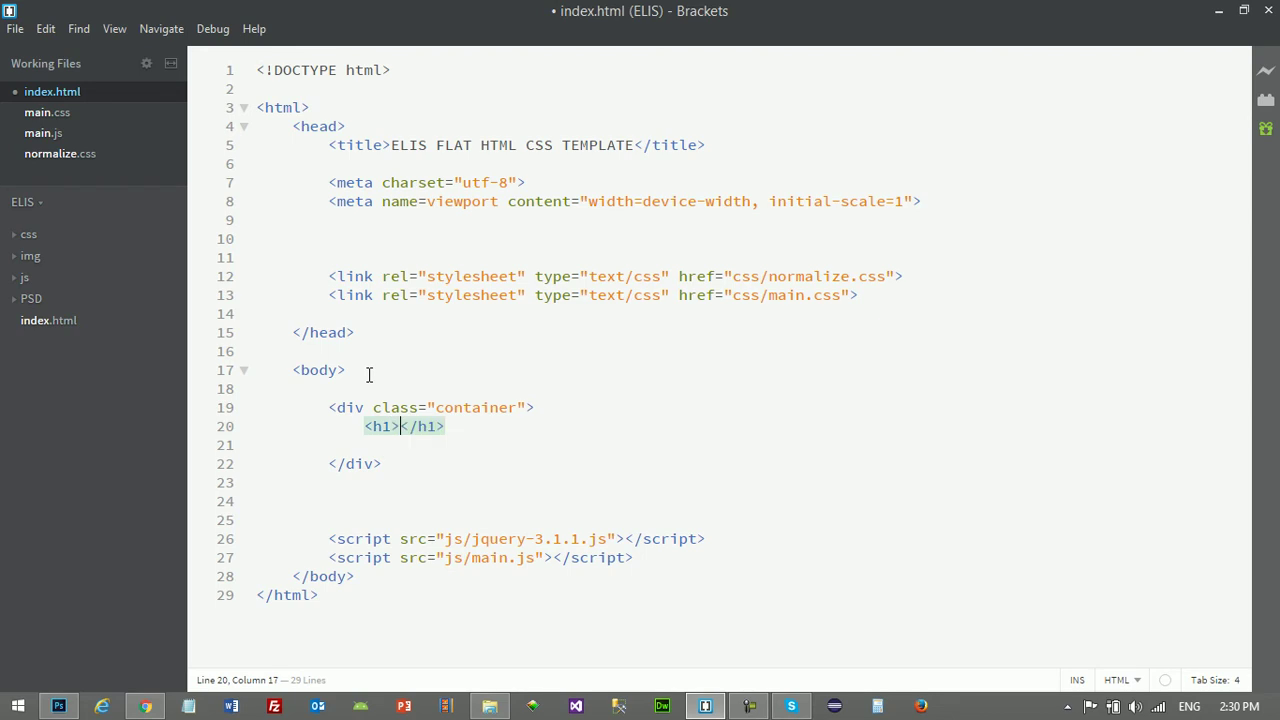
text(Bu H! Başlığı)
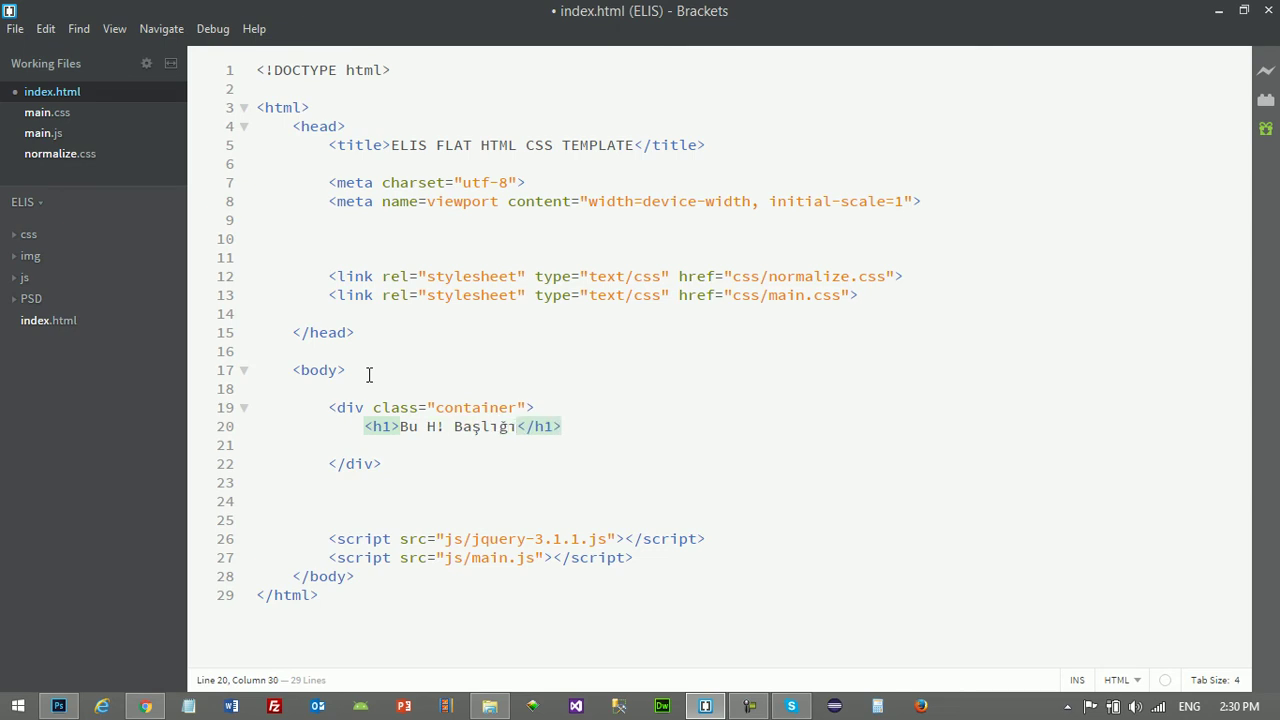
drag(446, 427, 437, 427)
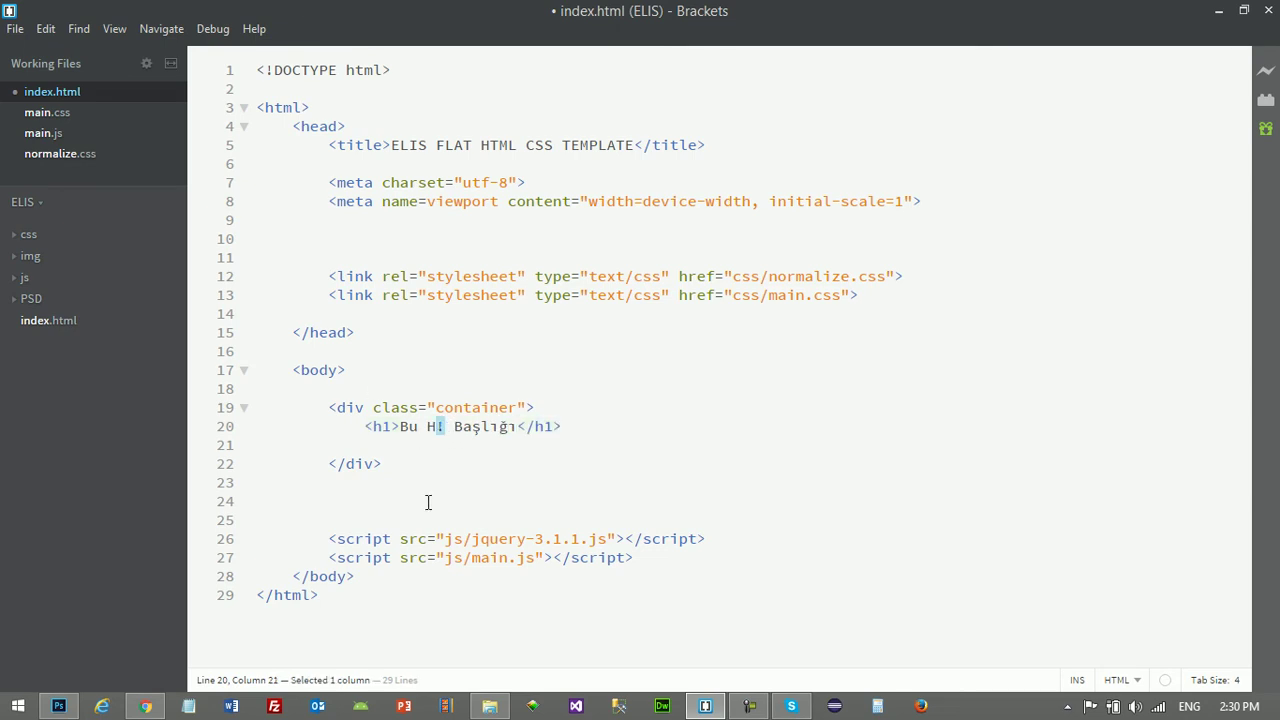
key(BackSpace)
text(1)
drag(562, 427, 368, 427)
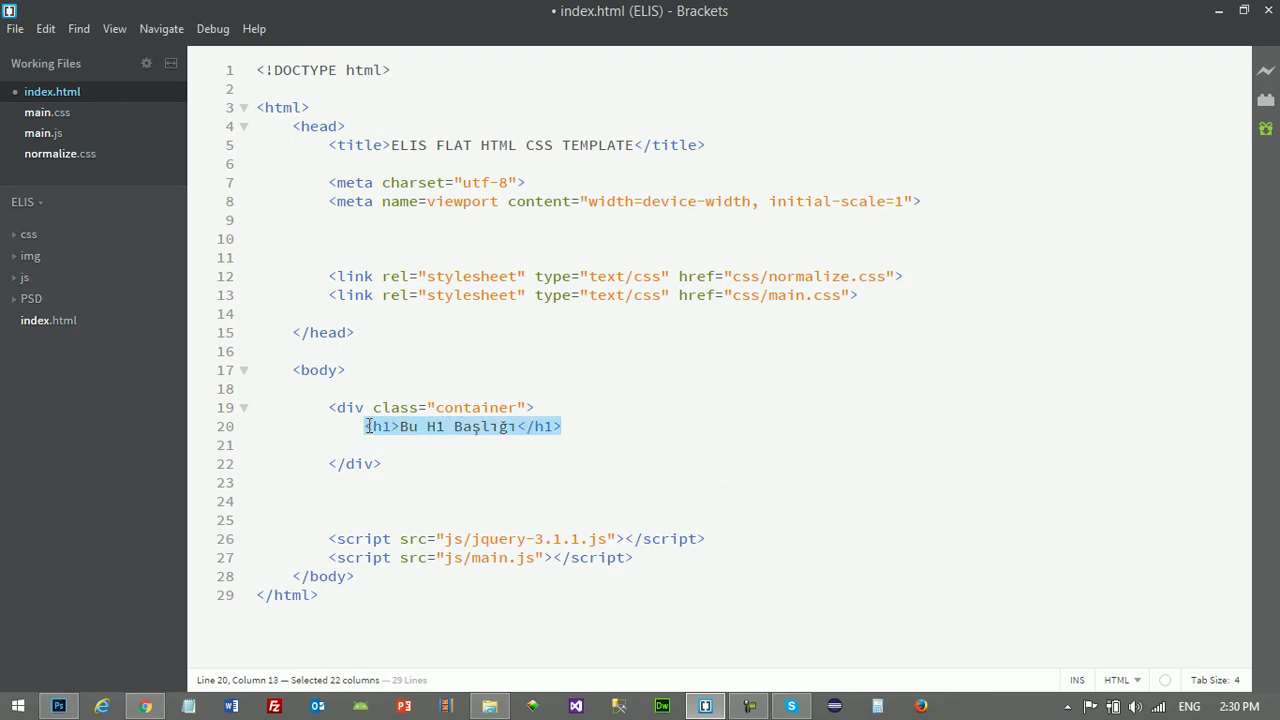
click(387, 451)
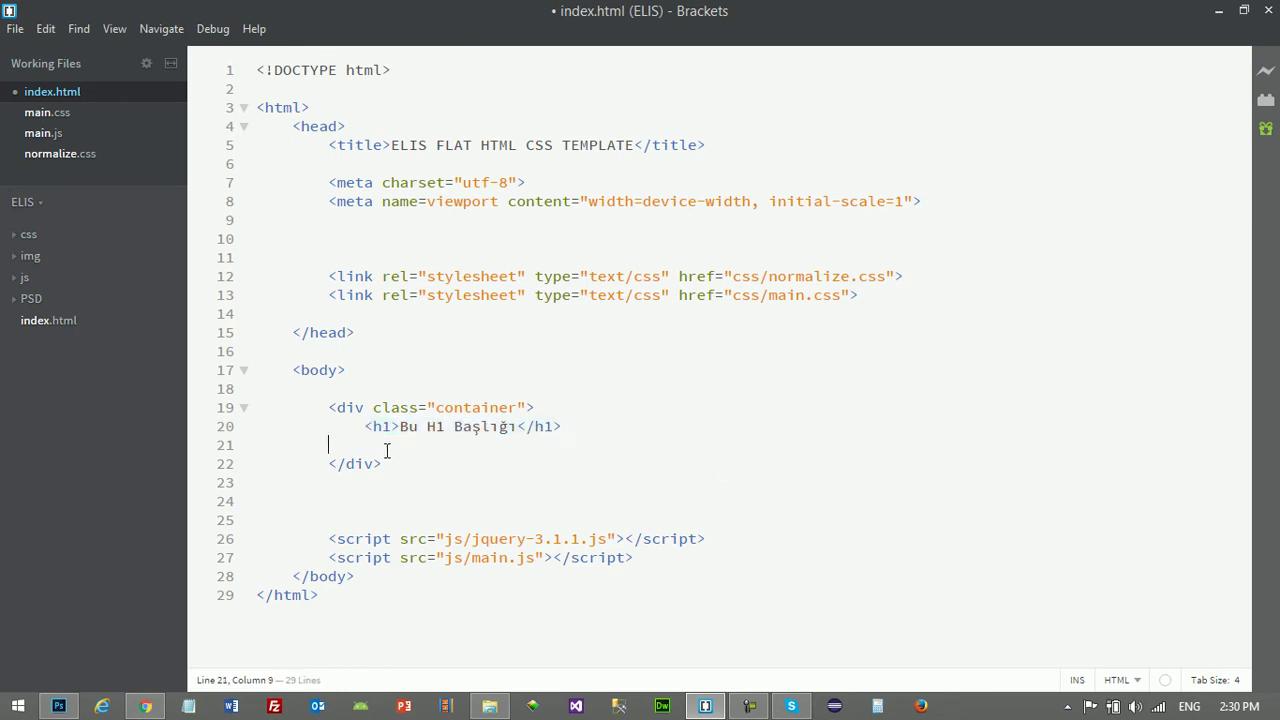
key(ctrl+v)
key(Return)
key(ctrl+v)
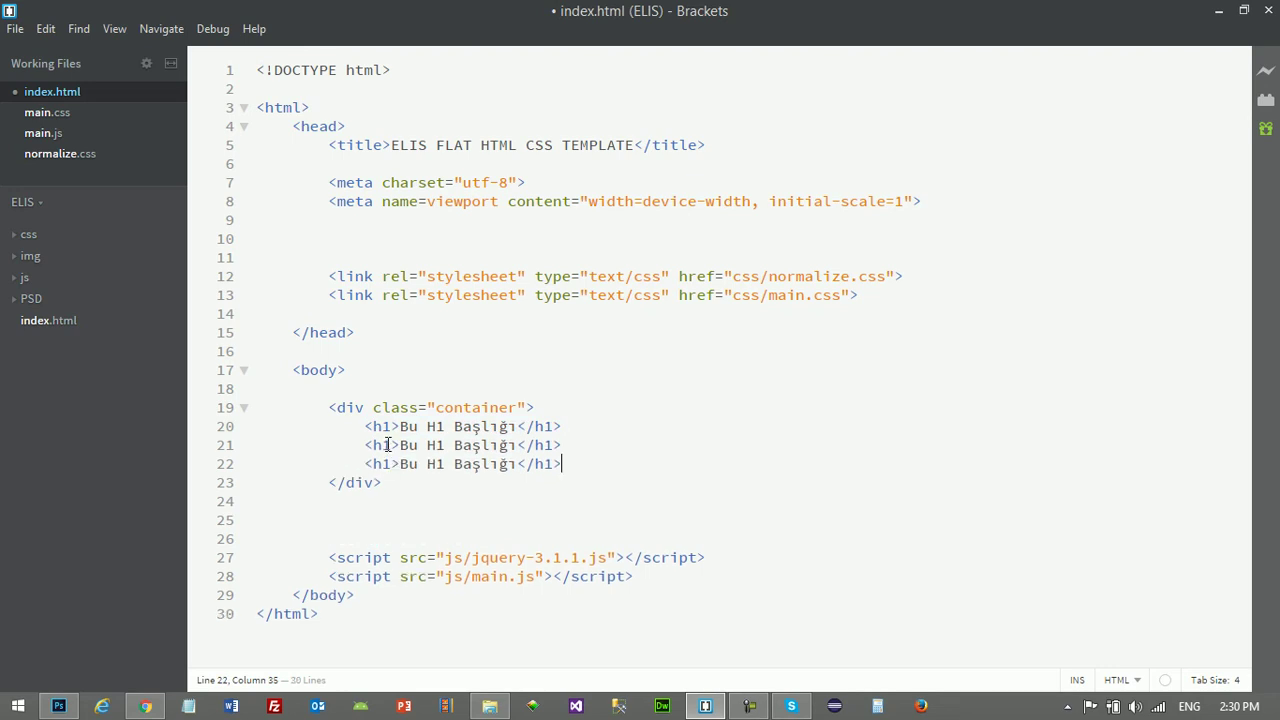
Turn the copies' opening tags and text into h2 'Bu H2 Başlığı' and h3 'Bu H3 Başlığı'
click(387, 445)
key(BackSpace)
text(2)
key(Down)
key(BackSpace)
text(3)
key(Right)
key(Right)
key(Delete)
text(3)
key(Up)
key(BackSpace)
text(2)
Change the copies' closing tags to </h2> and </h3> and add a blank line below
click(551, 445)
key(BackSpace)
text(2)
key(Down)
key(BackSpace)
text(3)
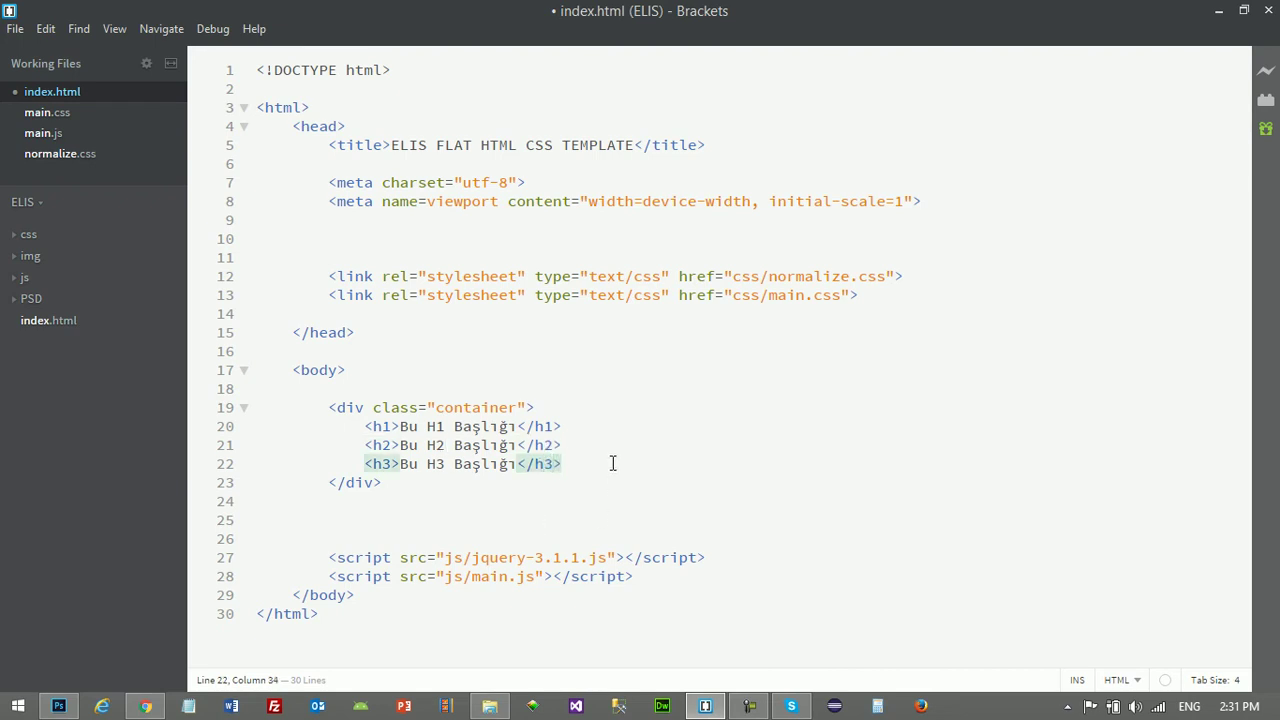
click(605, 464)
key(Return)
key(Return)
key(Return)
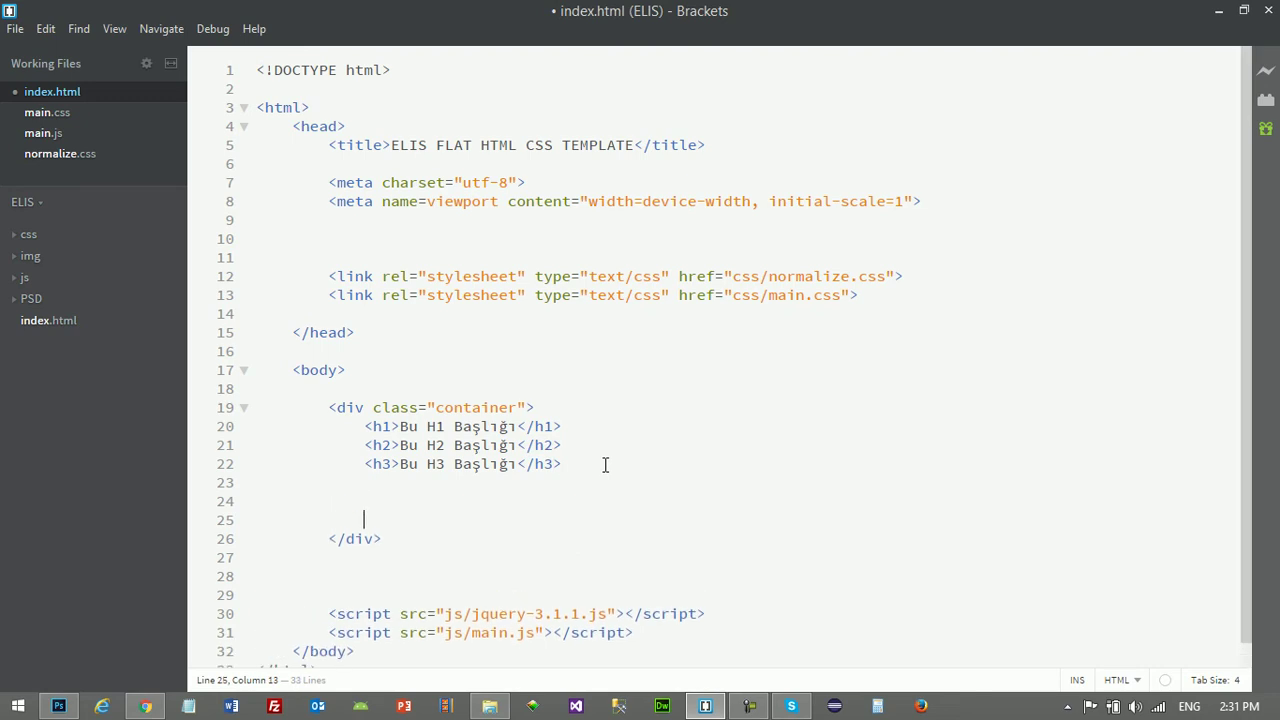
Add the paragraph 'Bu Ornek bir paragraf' below the headings and paste two copies
text(<p<)
text(>)
text(Bu Ornek bir )
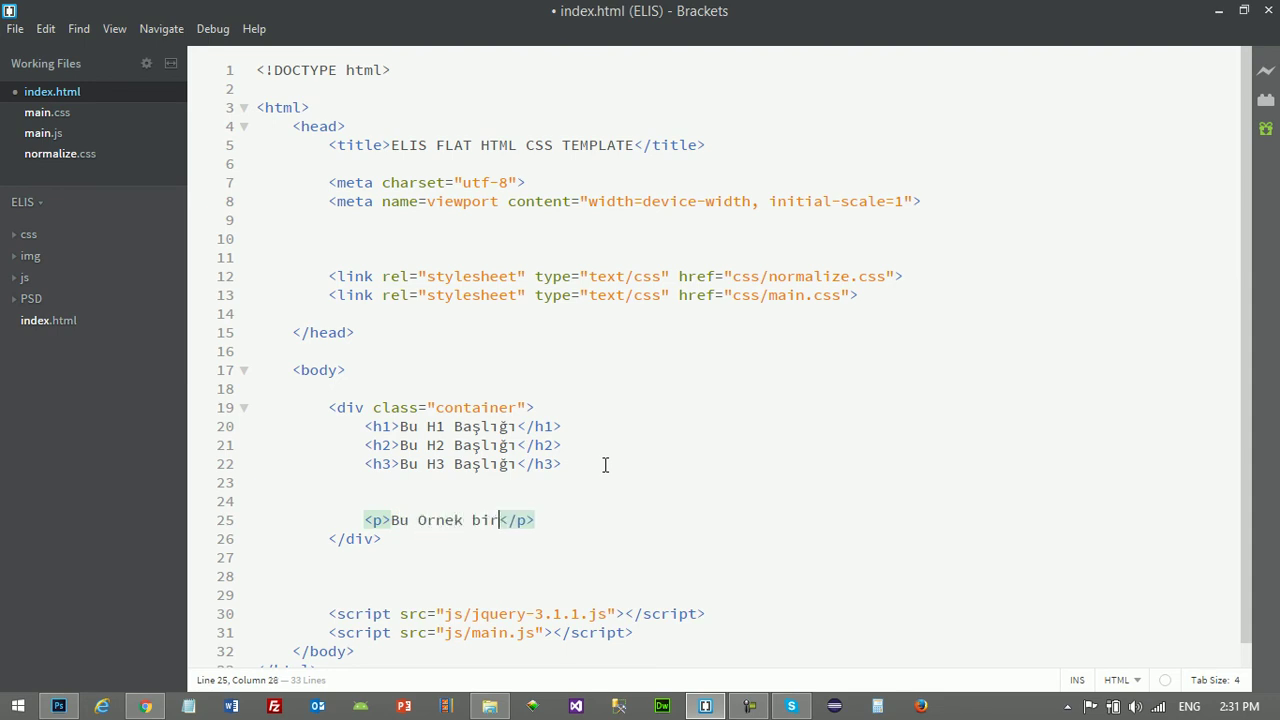
text(paragraf)
drag(630, 526, 367, 518)
key(ctrl+c)
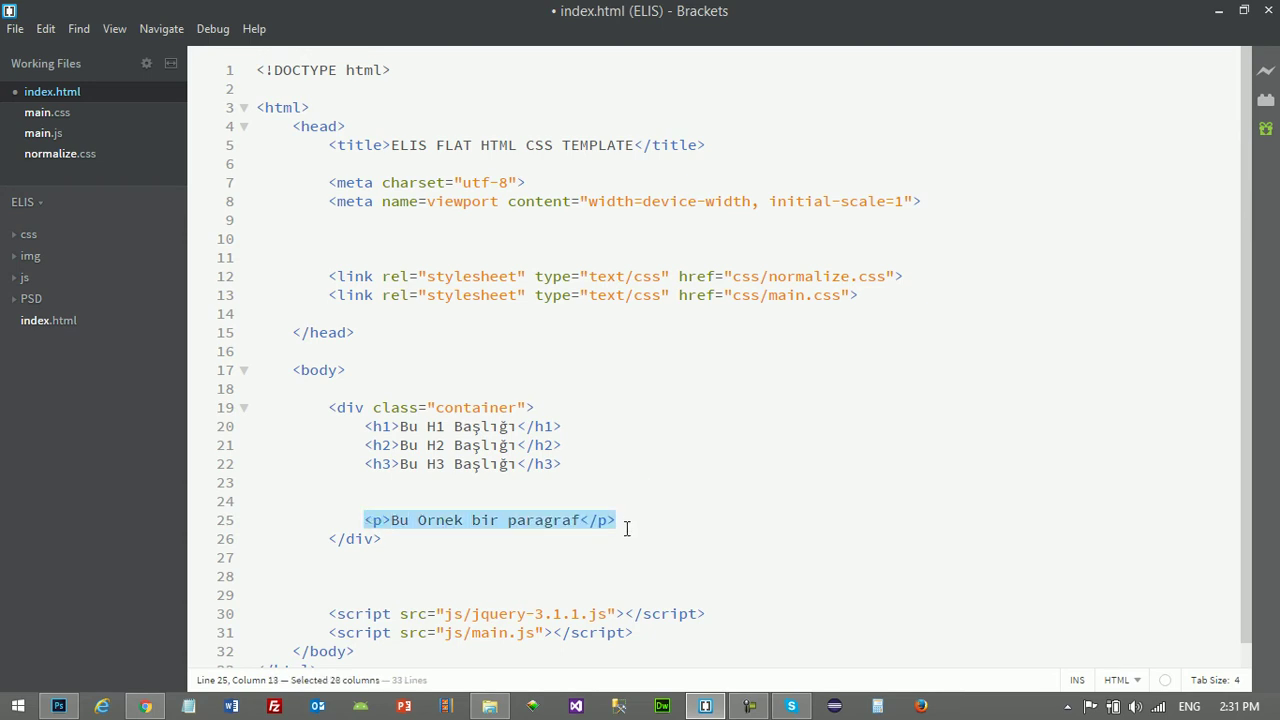
click(627, 528)
key(Return)
key(ctrl+v)
key(Return)
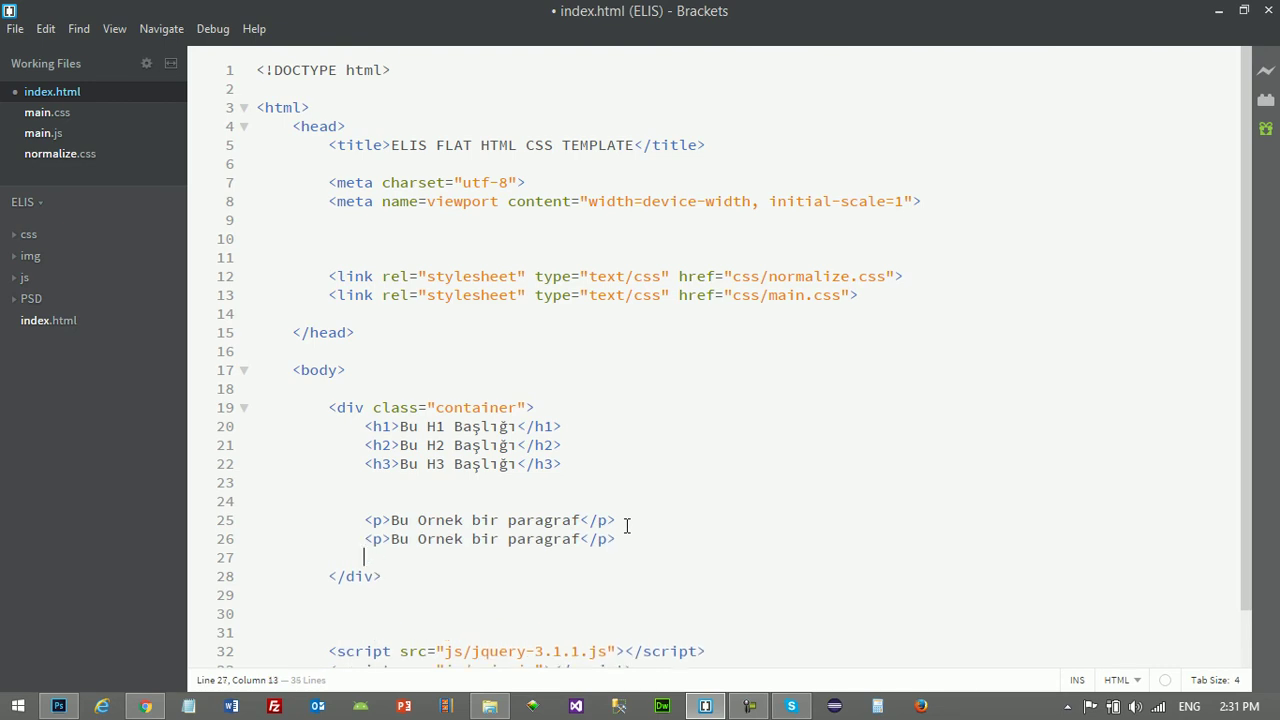
key(ctrl+v)
Reword the copies to 'ikini' and 'üçüncü', save index.html and minimise Brackets
click(499, 540)
key(BackSpace)
key(BackSpace)
key(BackSpace)
text(ikini)
click(498, 557)
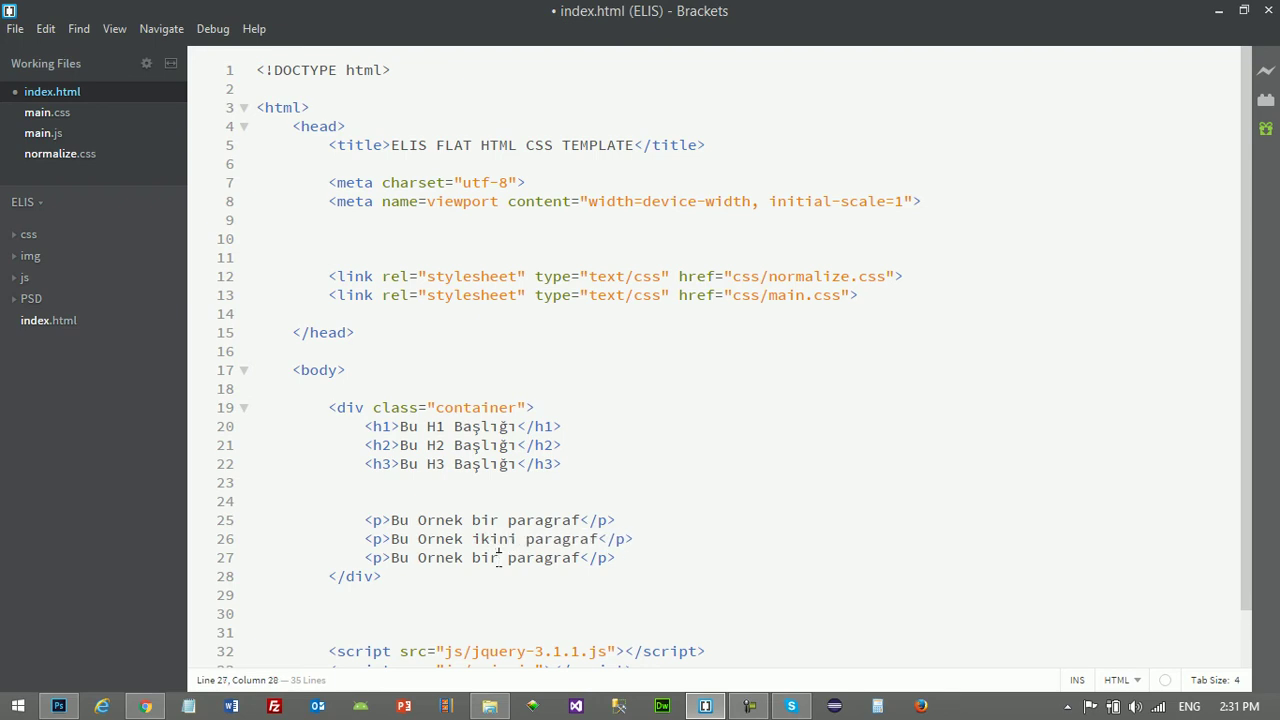
key(BackSpace)
key(BackSpace)
key(BackSpace)
key(BackSpace)
text(üçüncü)
key(ctrl+s)
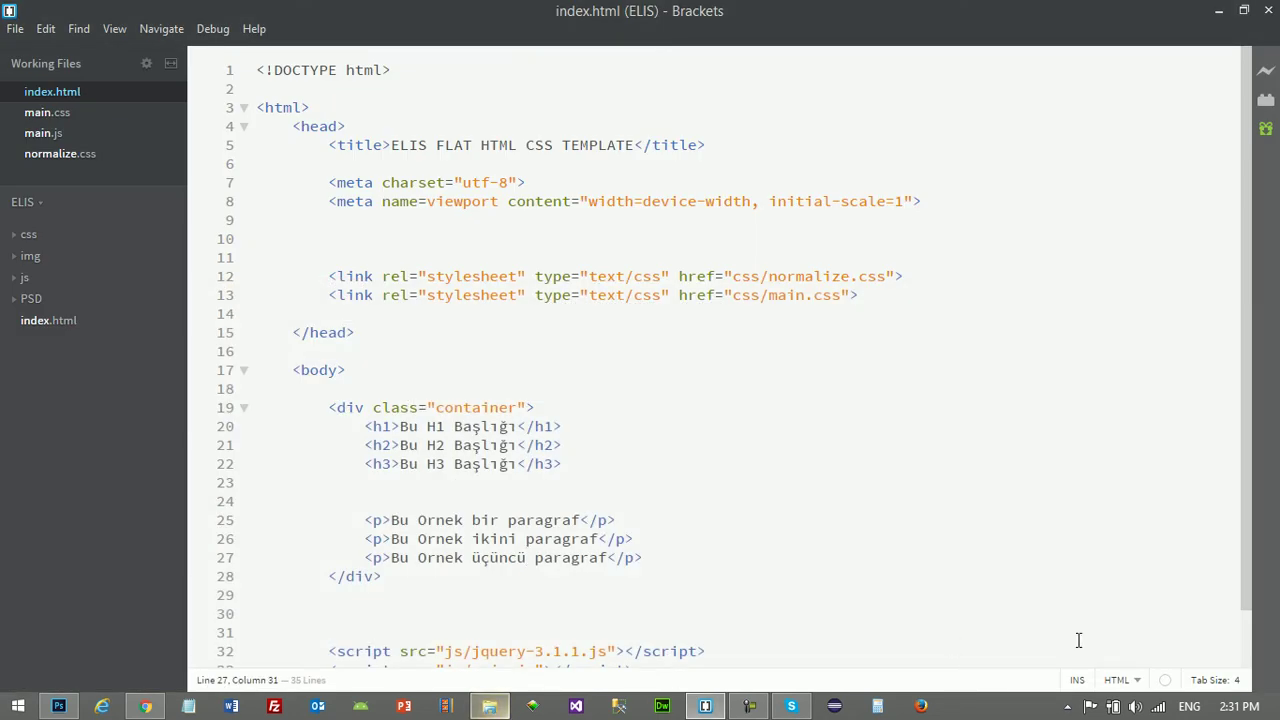
click(1277, 708)
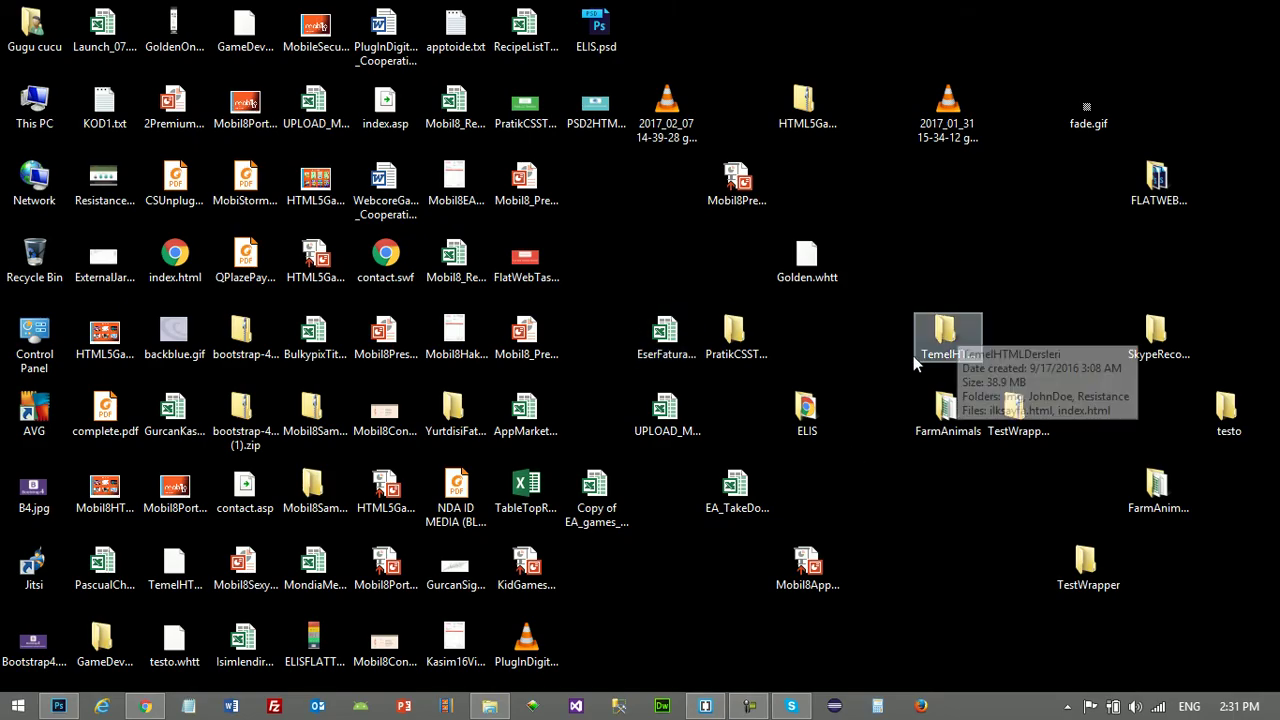
Preview the ELIS folder's index.html in Chrome, then return to Brackets
double_click(807, 410)
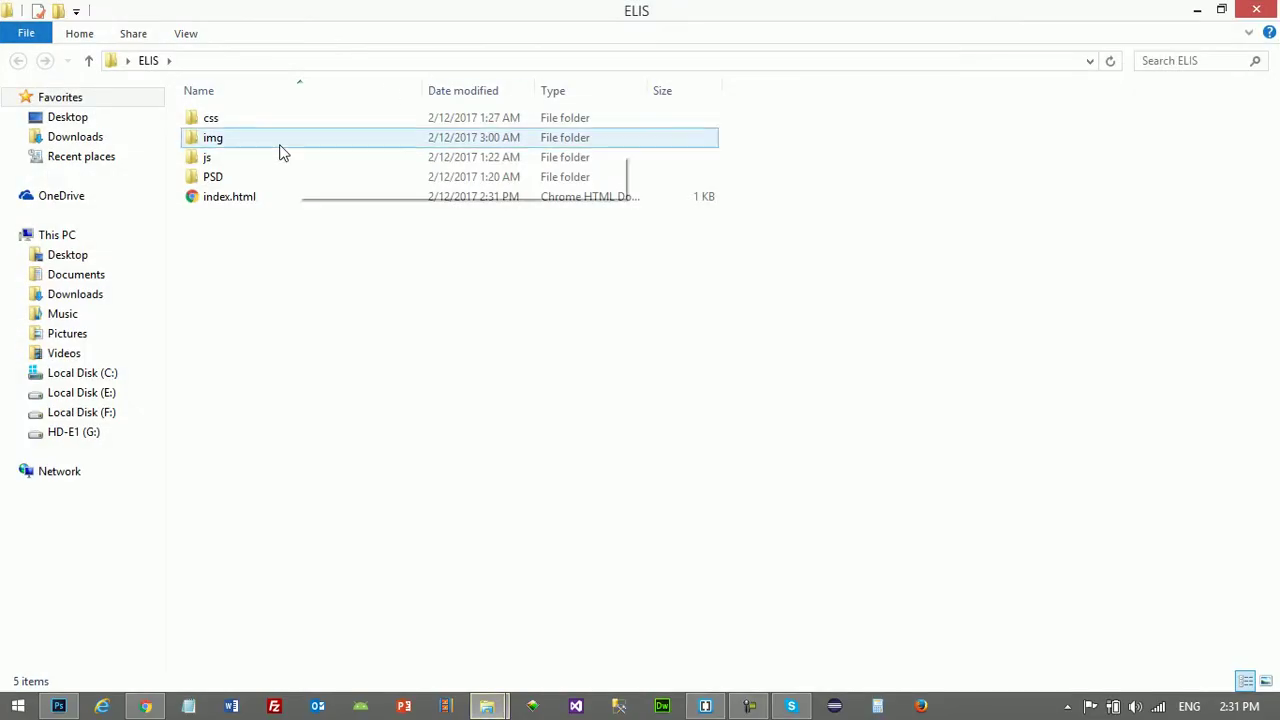
double_click(229, 204)
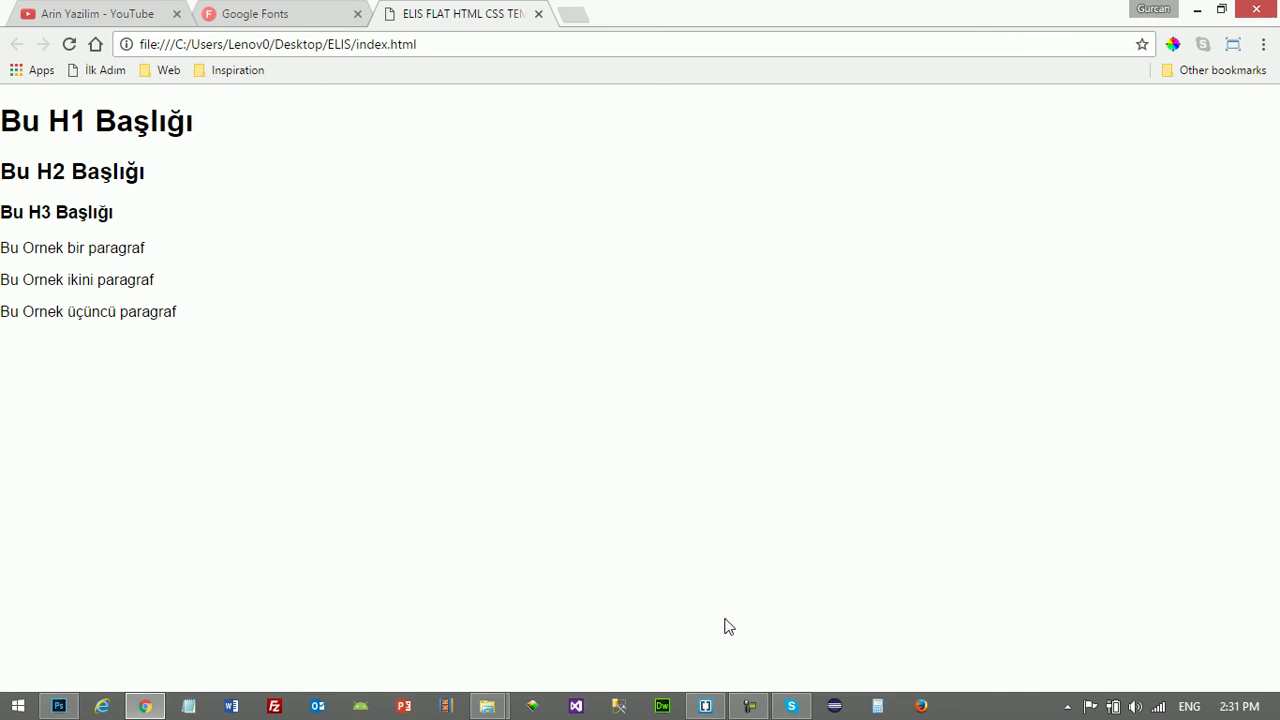
click(708, 707)
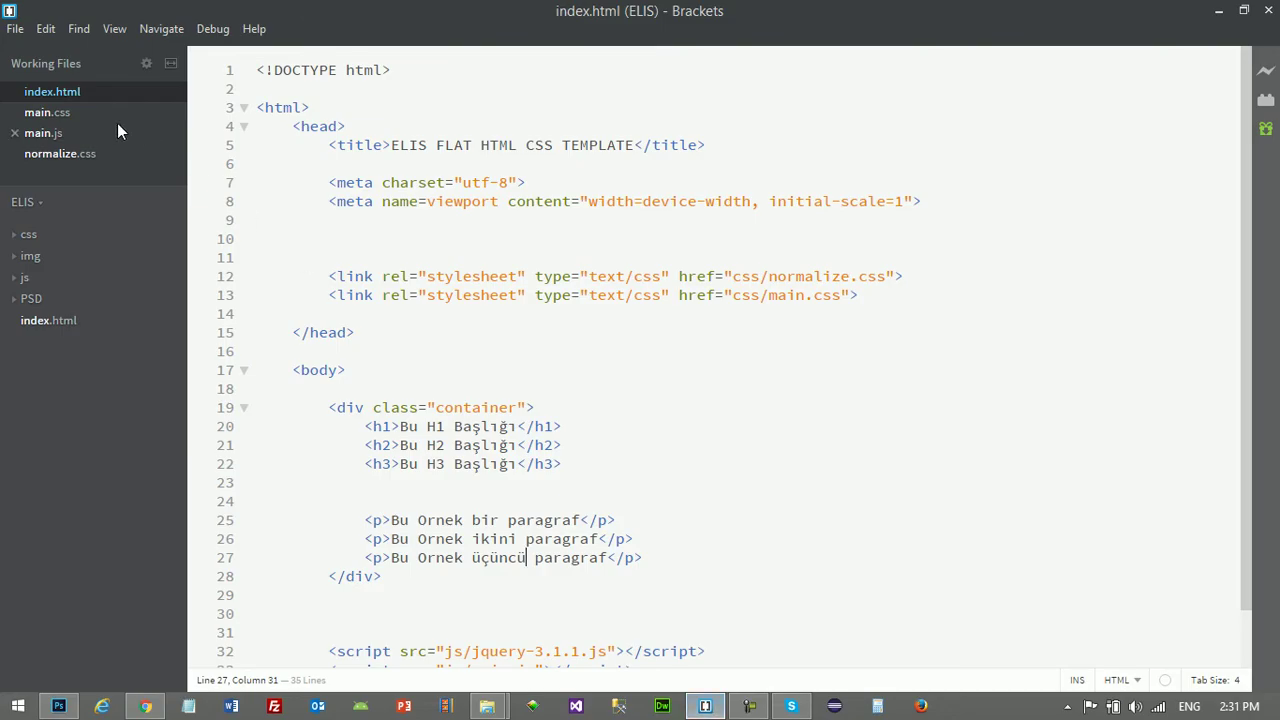
Add a .container rule with background-color: red to main.css and save it
click(57, 114)
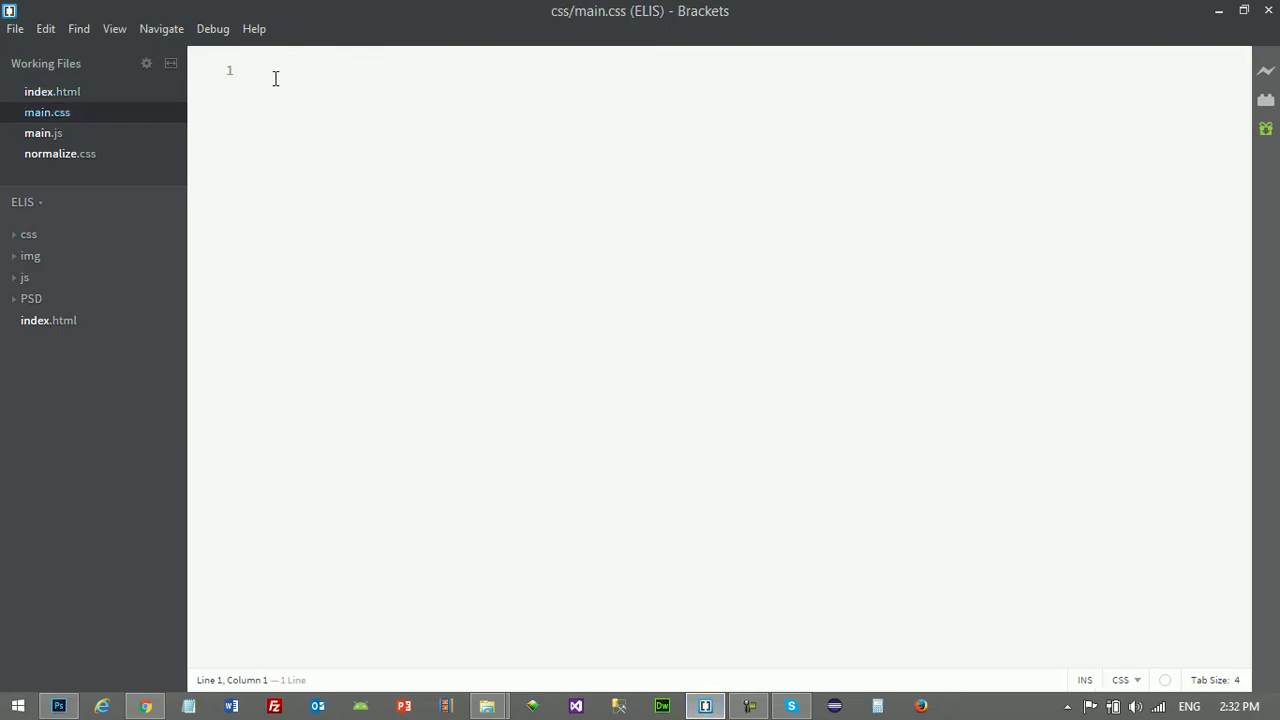
text(.container {})
key(Left)
key(Return)
key(Return)
key(Return)
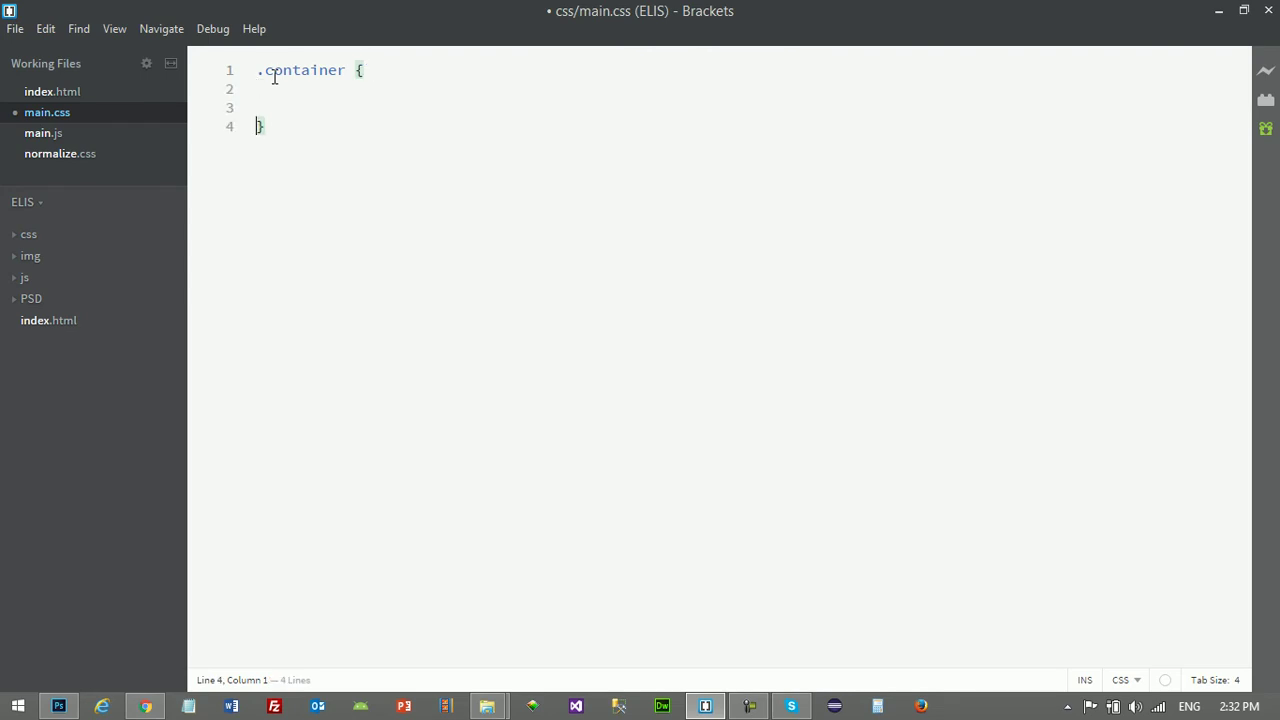
key(Up)
key(Up)
text(bac)
key(Down)
key(Down)
key(Down)
key(Down)
key(Down)
key(Return)
text(red)
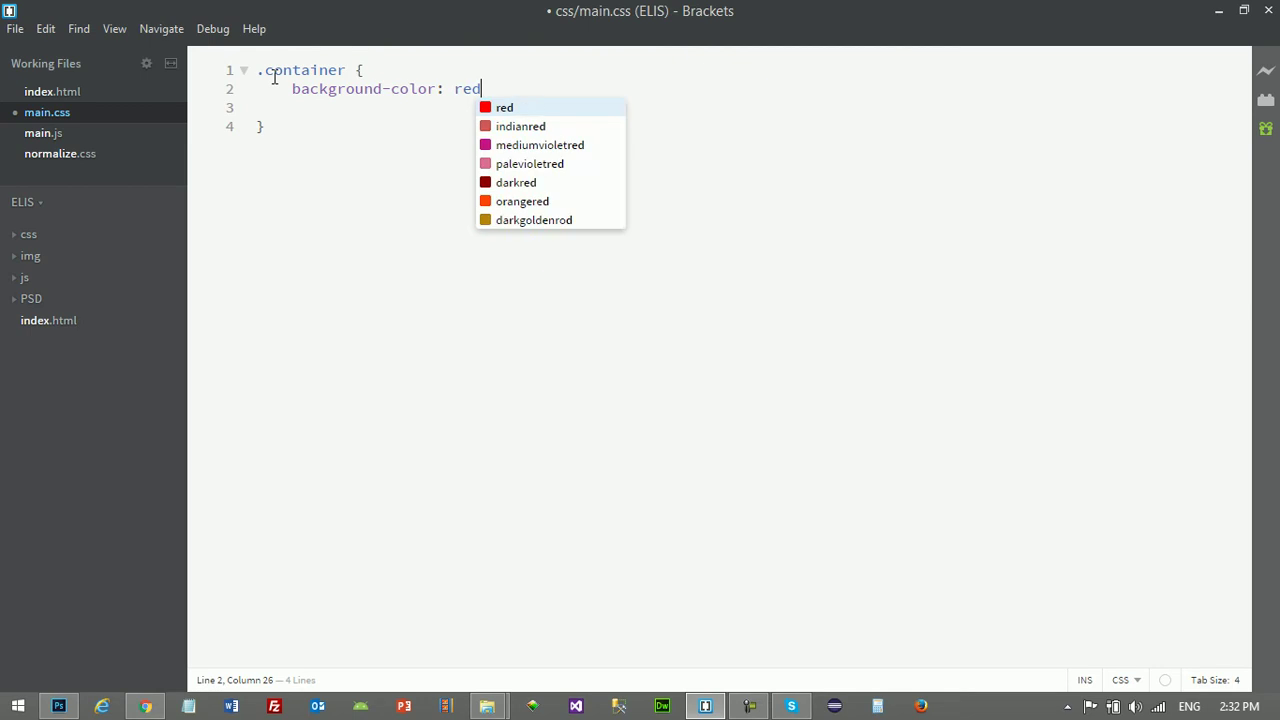
text(;)
key(ctrl+s)
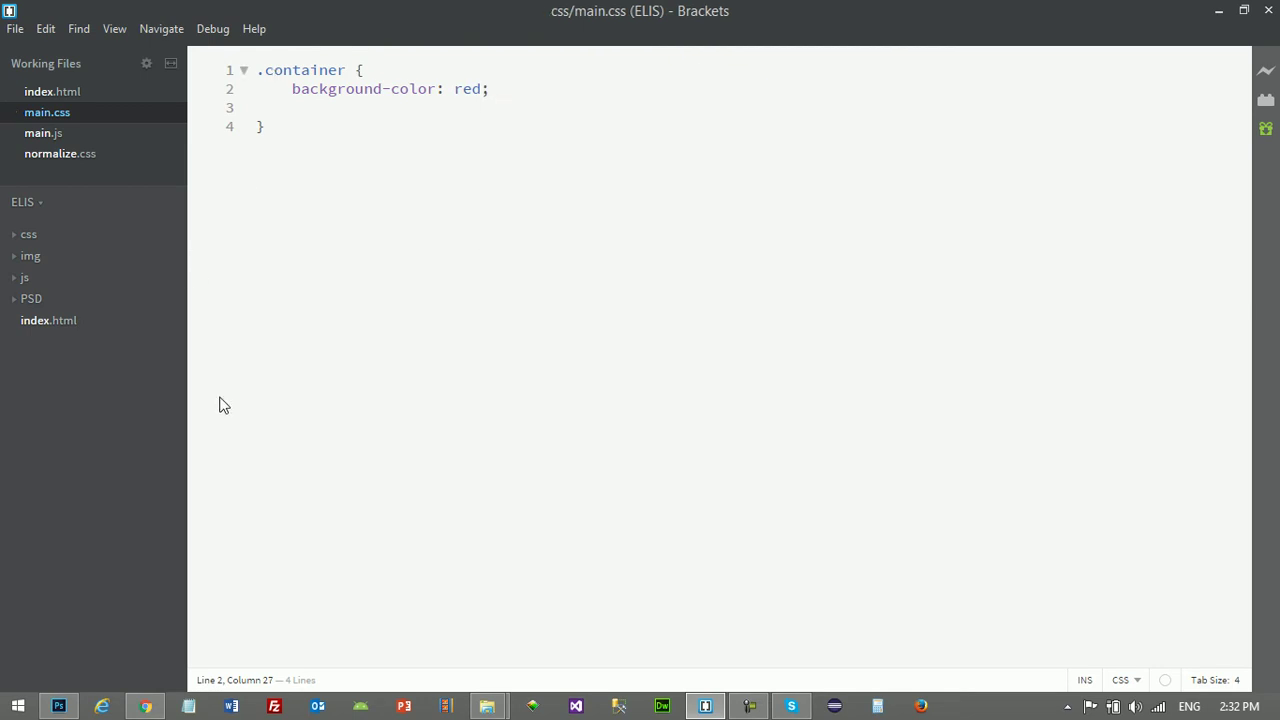
Reload the page in Chrome to see the red container block
click(145, 706)
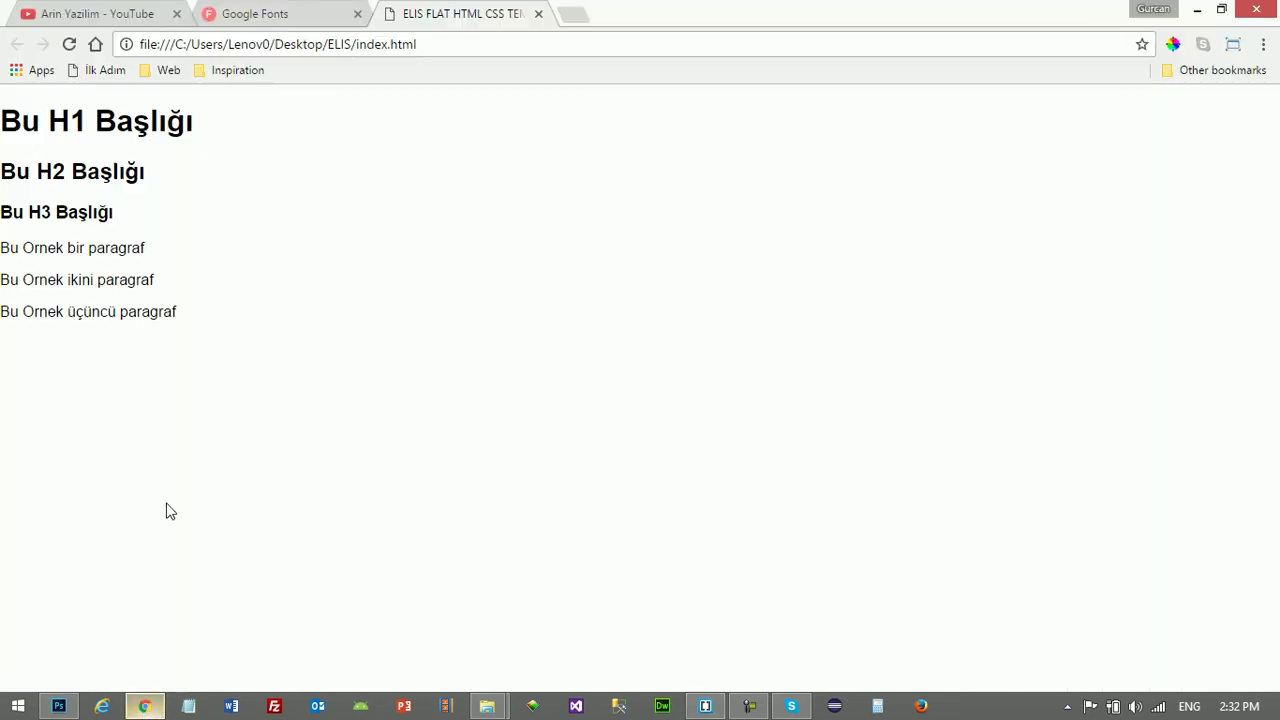
click(69, 44)
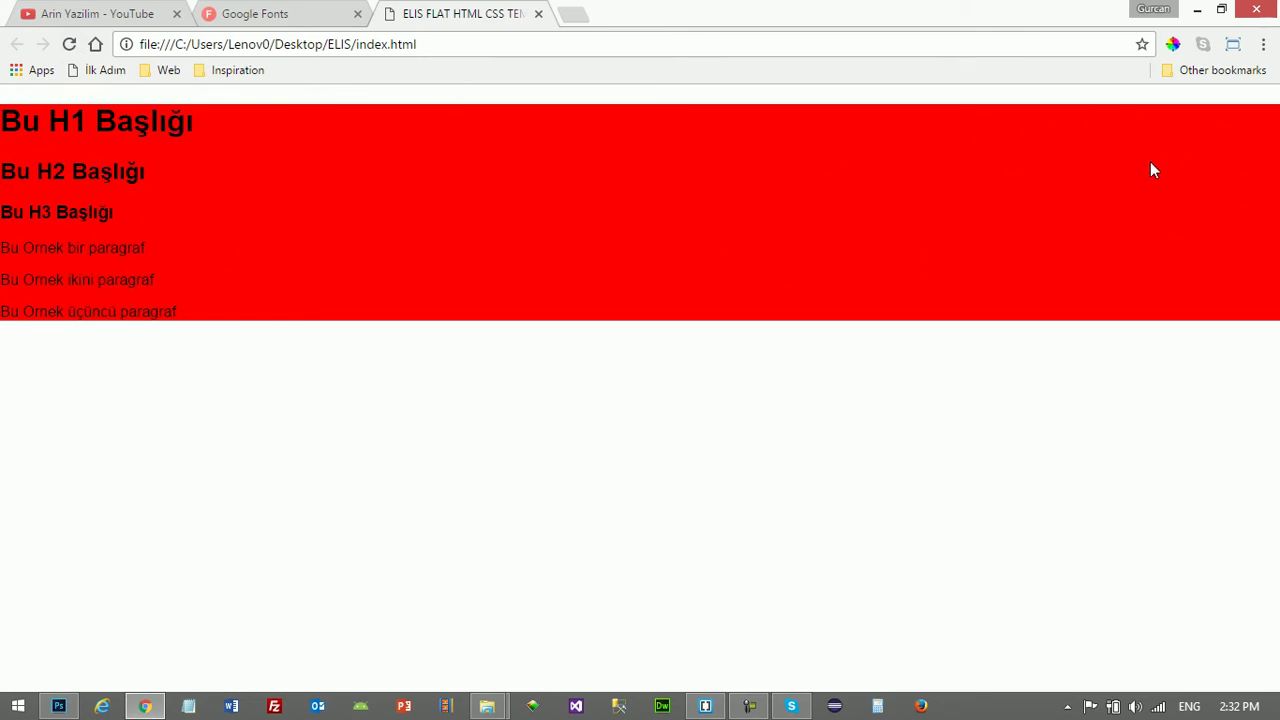
click(705, 706)
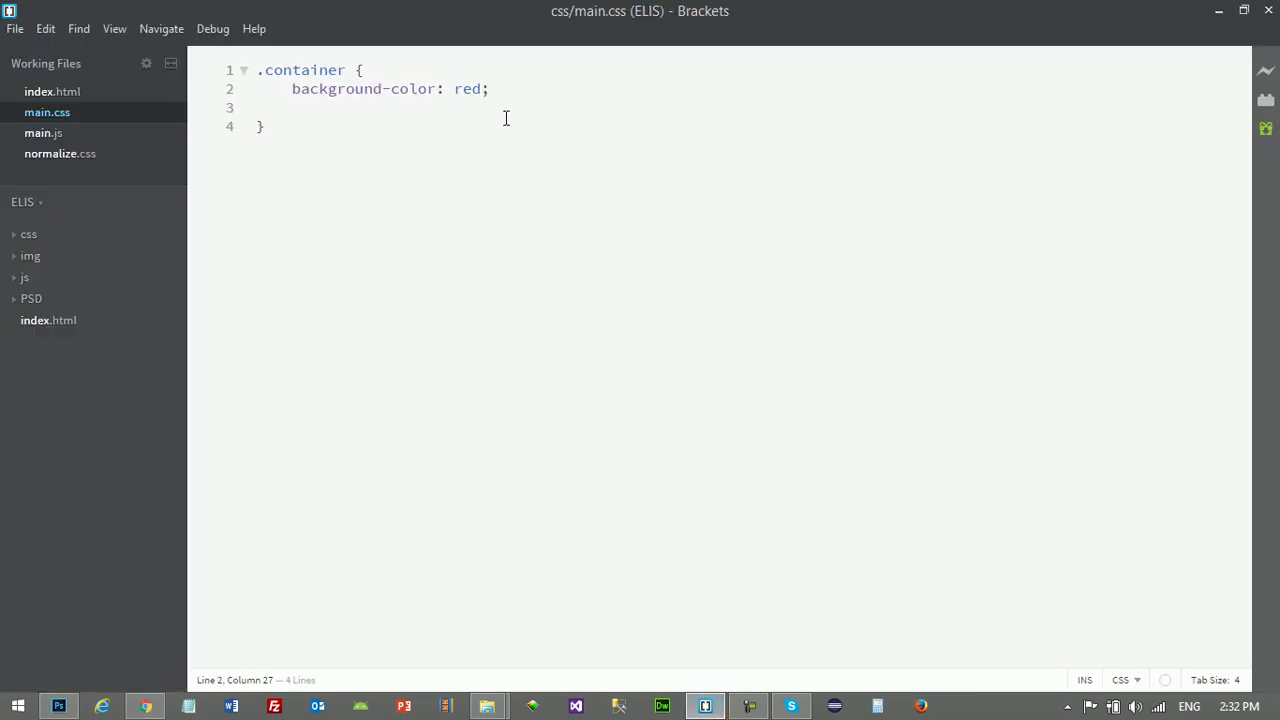
Add max-width: 1170px to the .container rule and save main.css
click(317, 108)
key(Tab)
text(max)
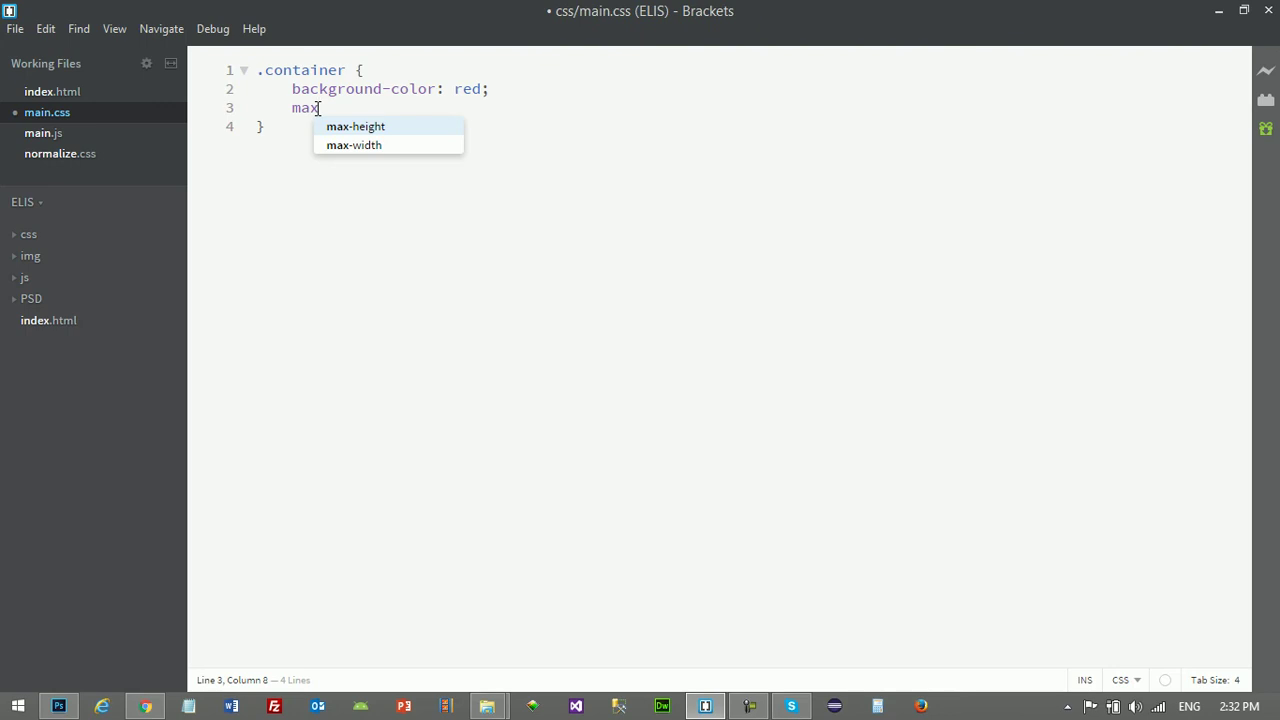
key(Down)
key(Return)
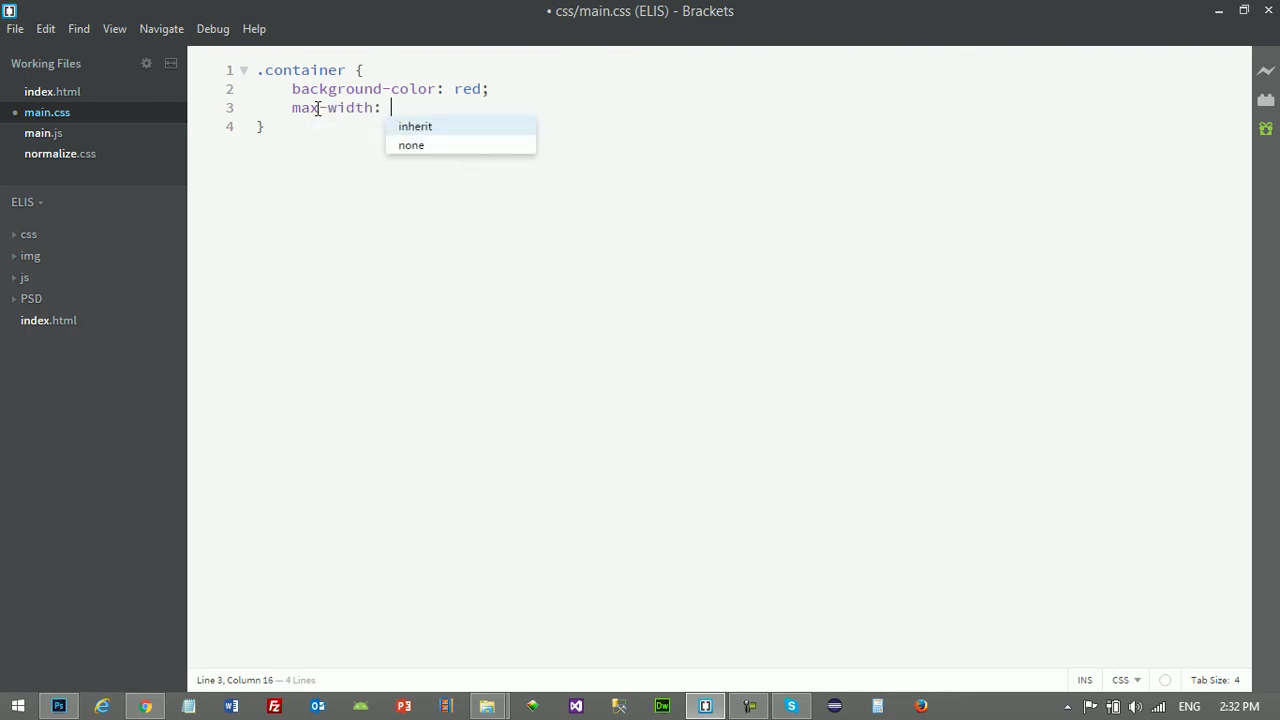
text(1170px;)
key(ctrl+s)
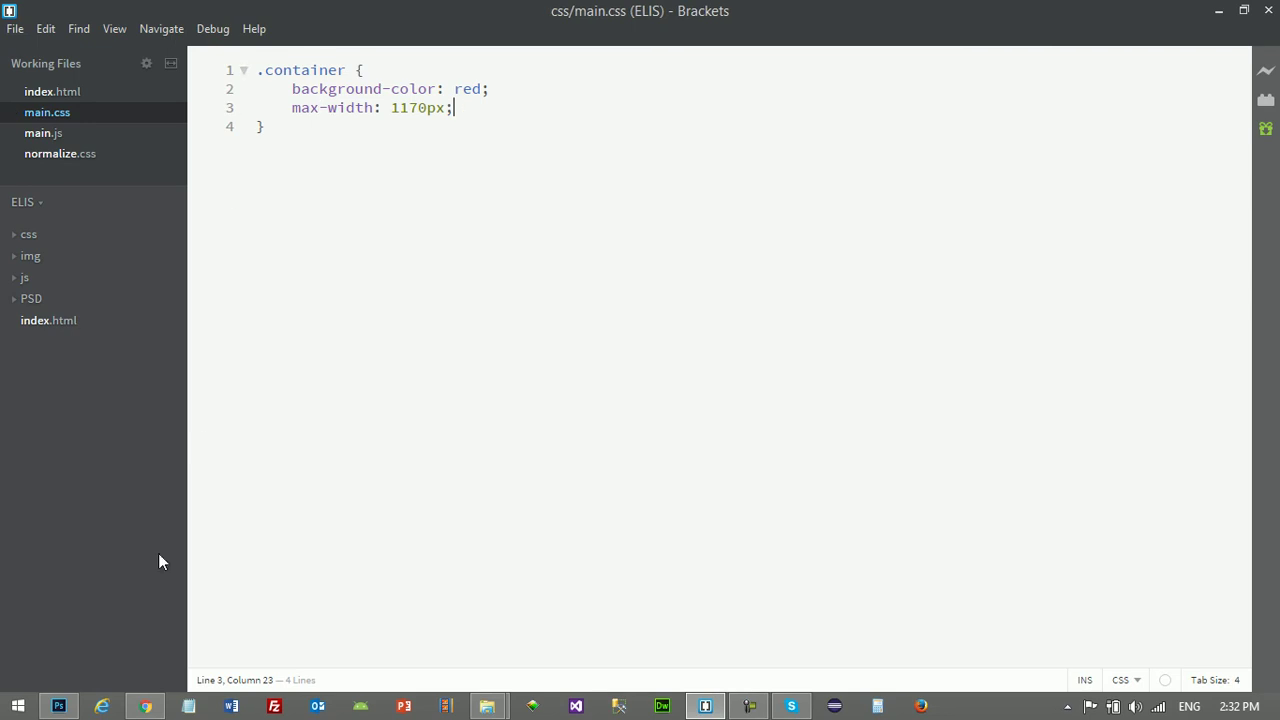
Reload Chrome to check the narrower red block, then bring up the Photoshop mockup
click(145, 706)
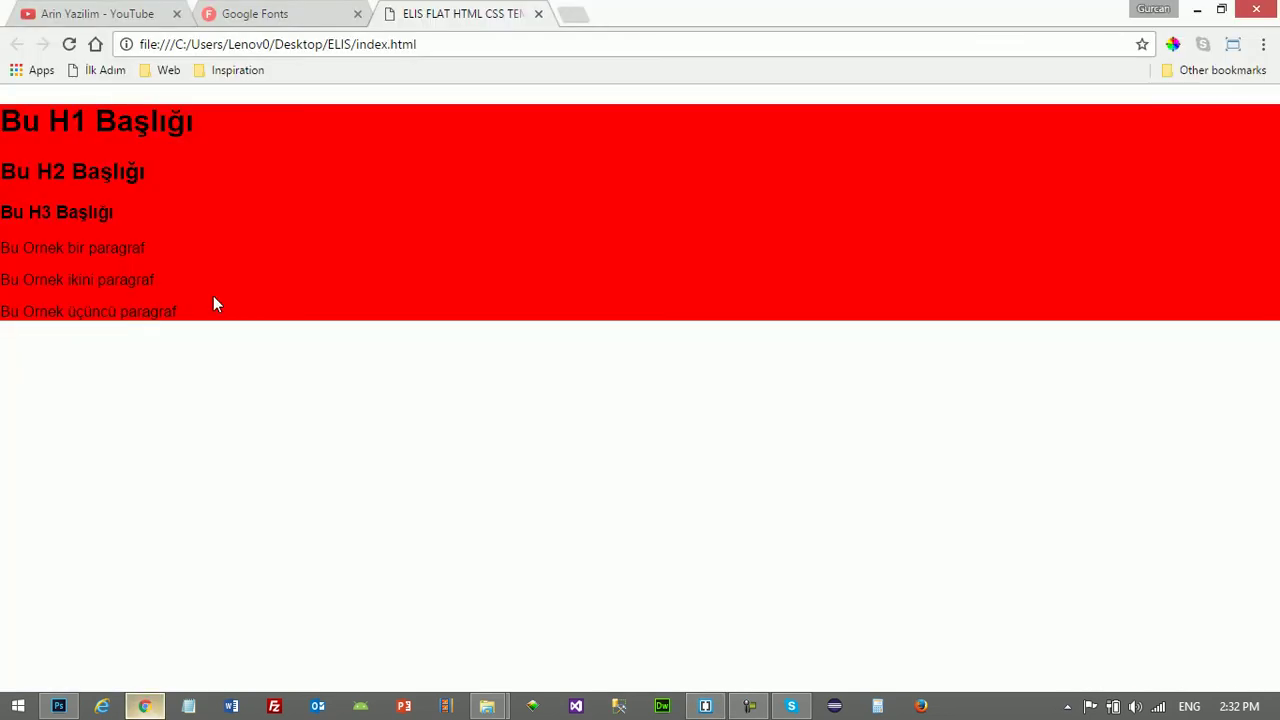
click(70, 45)
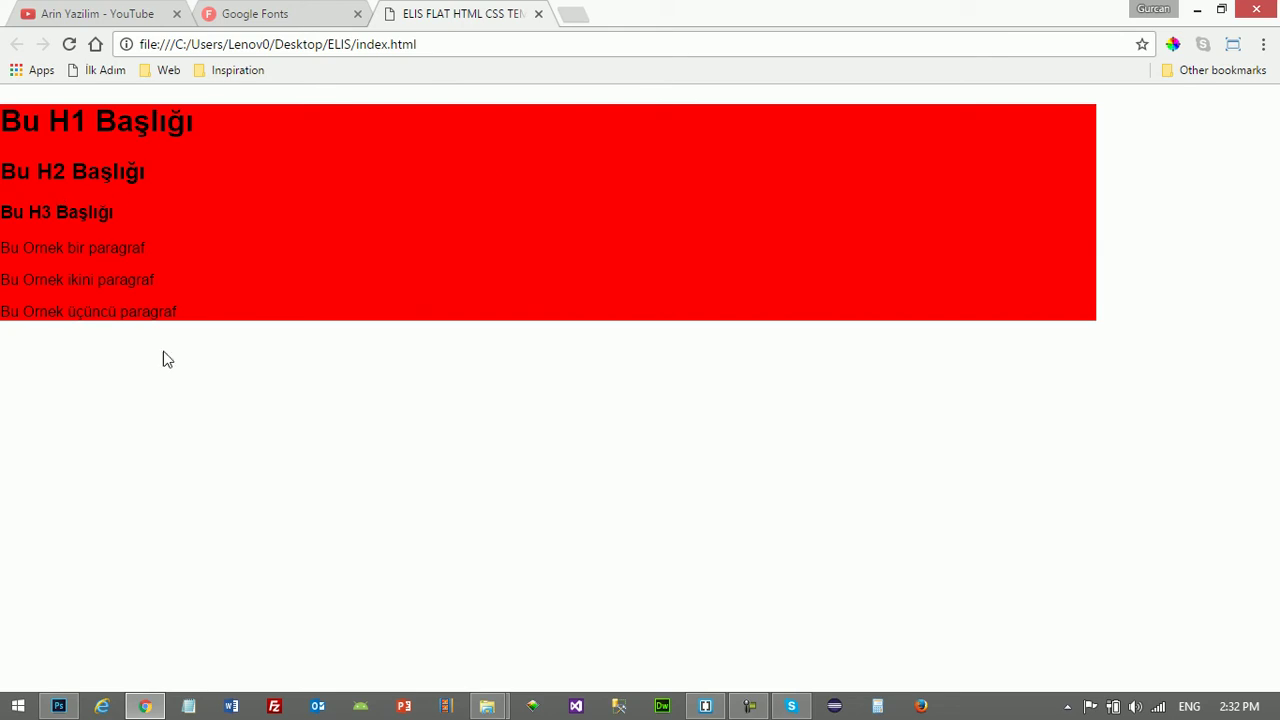
click(70, 706)
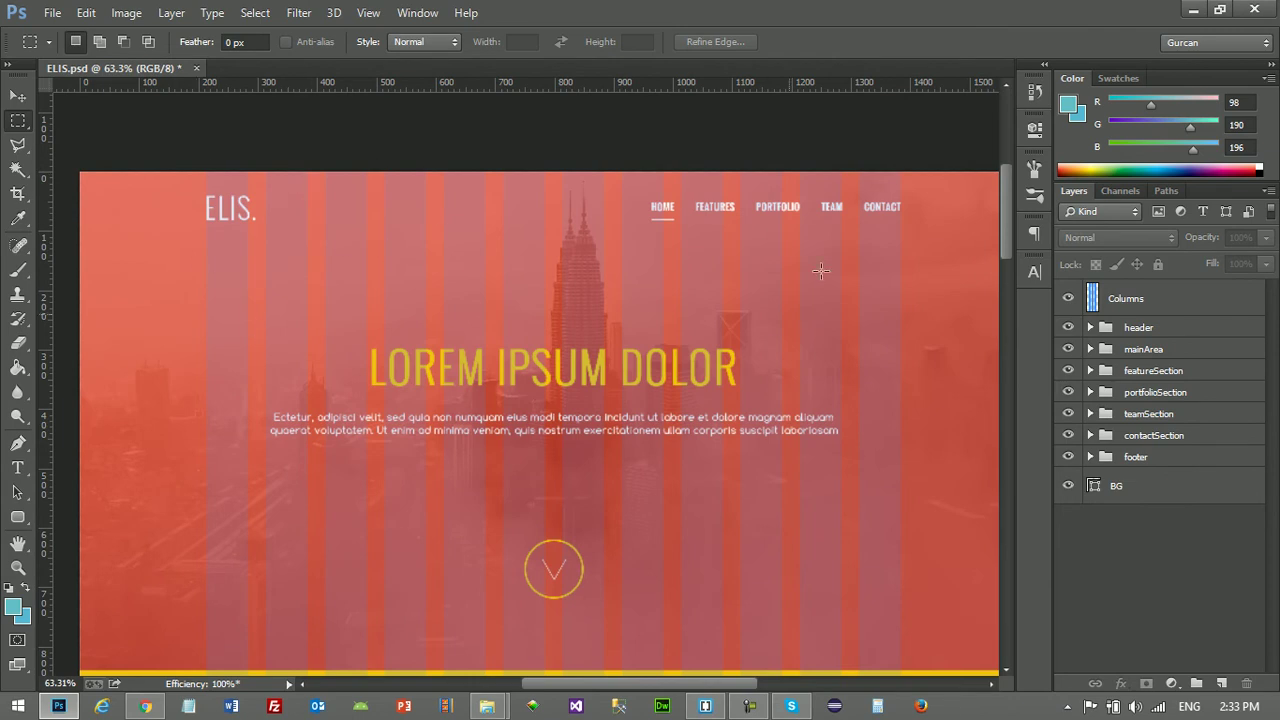
Add margin: 0 auto to the .container rule and save main.css
click(700, 710)
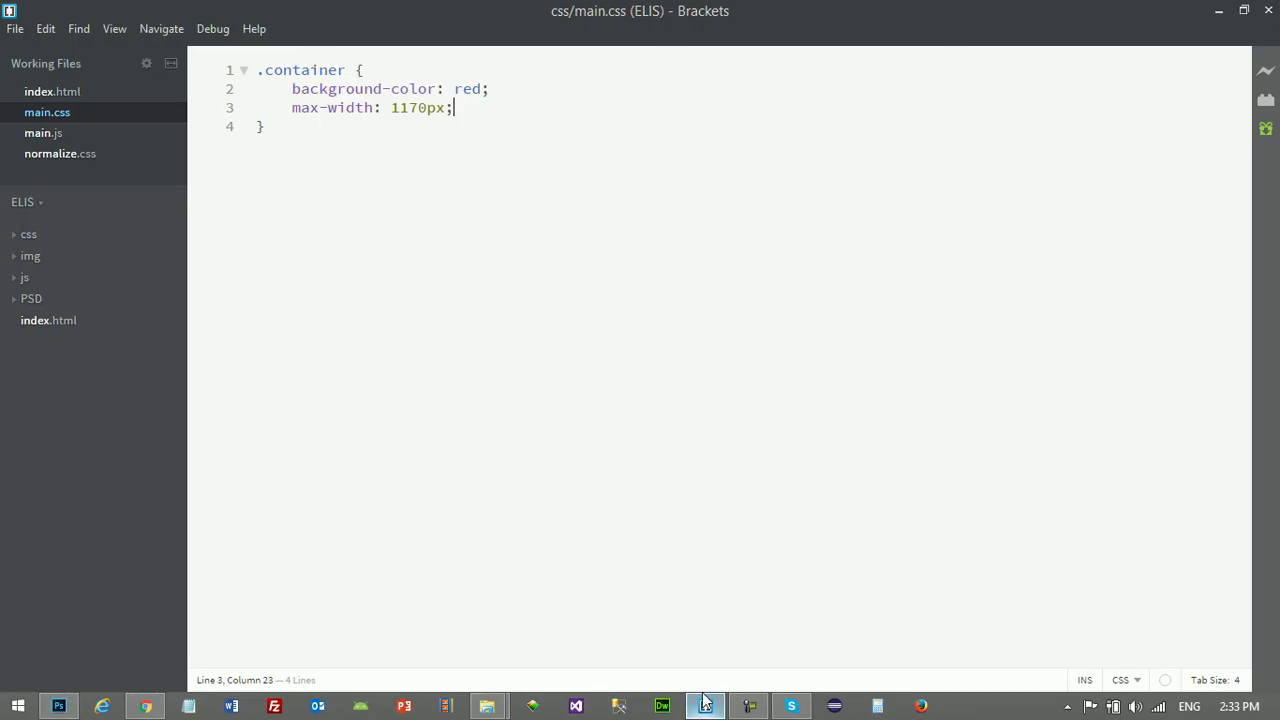
key(Return)
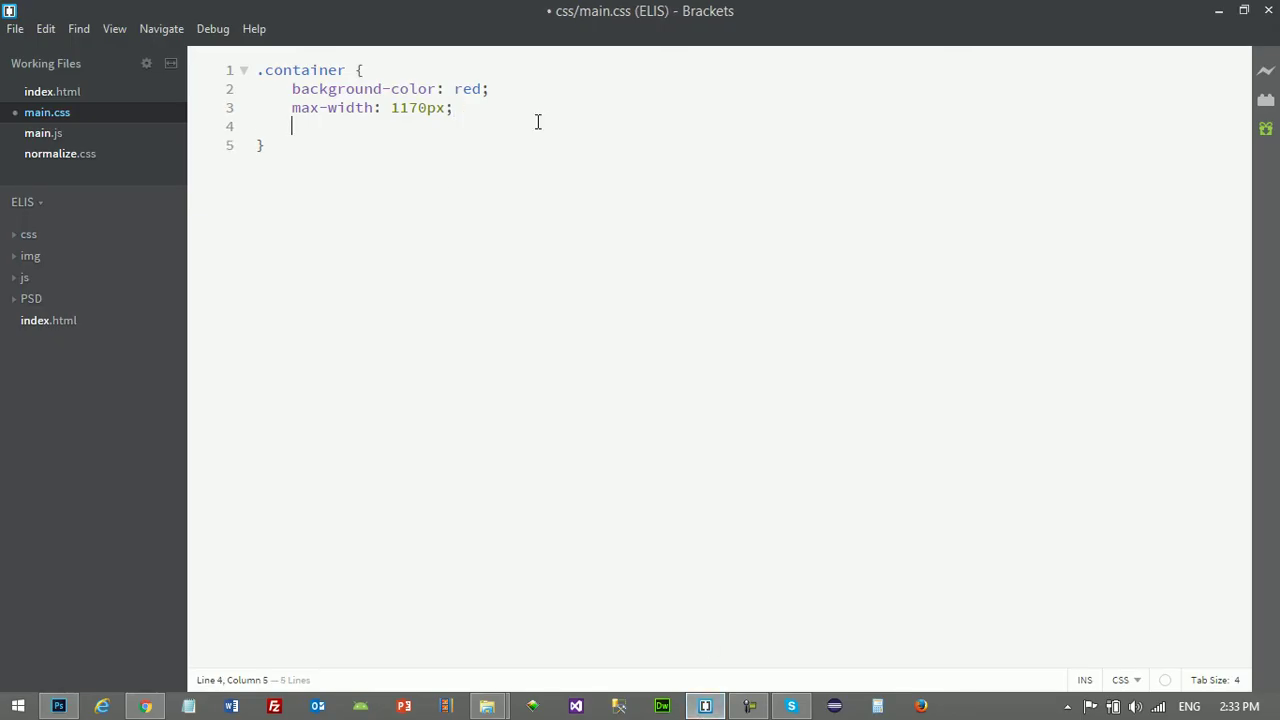
text(mar)
key(Return)
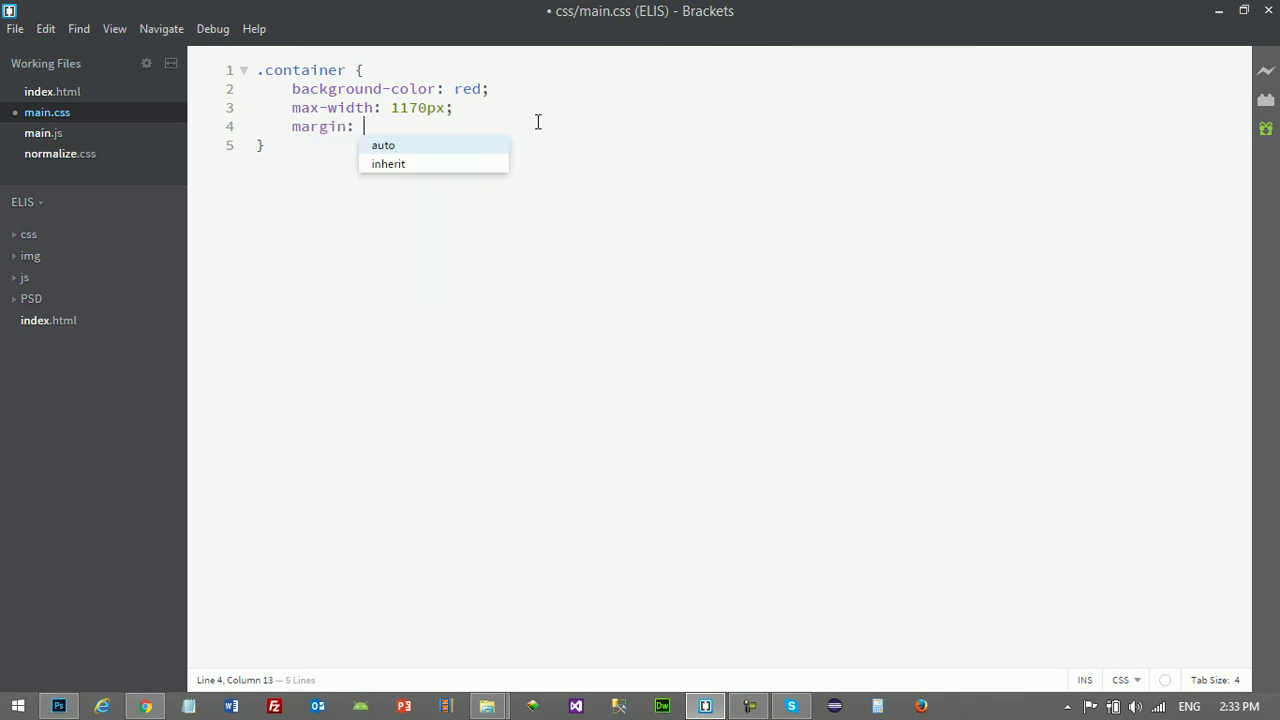
text(0 auto)
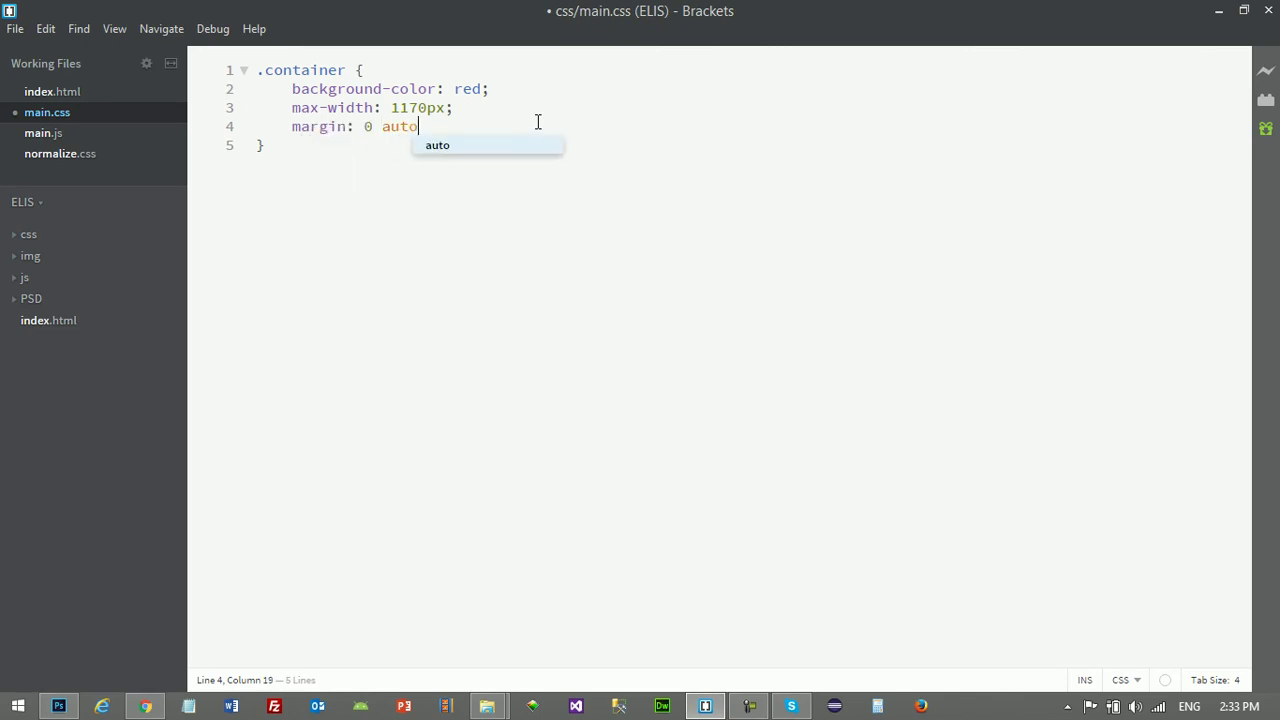
text(;)
key(ctrl+s)
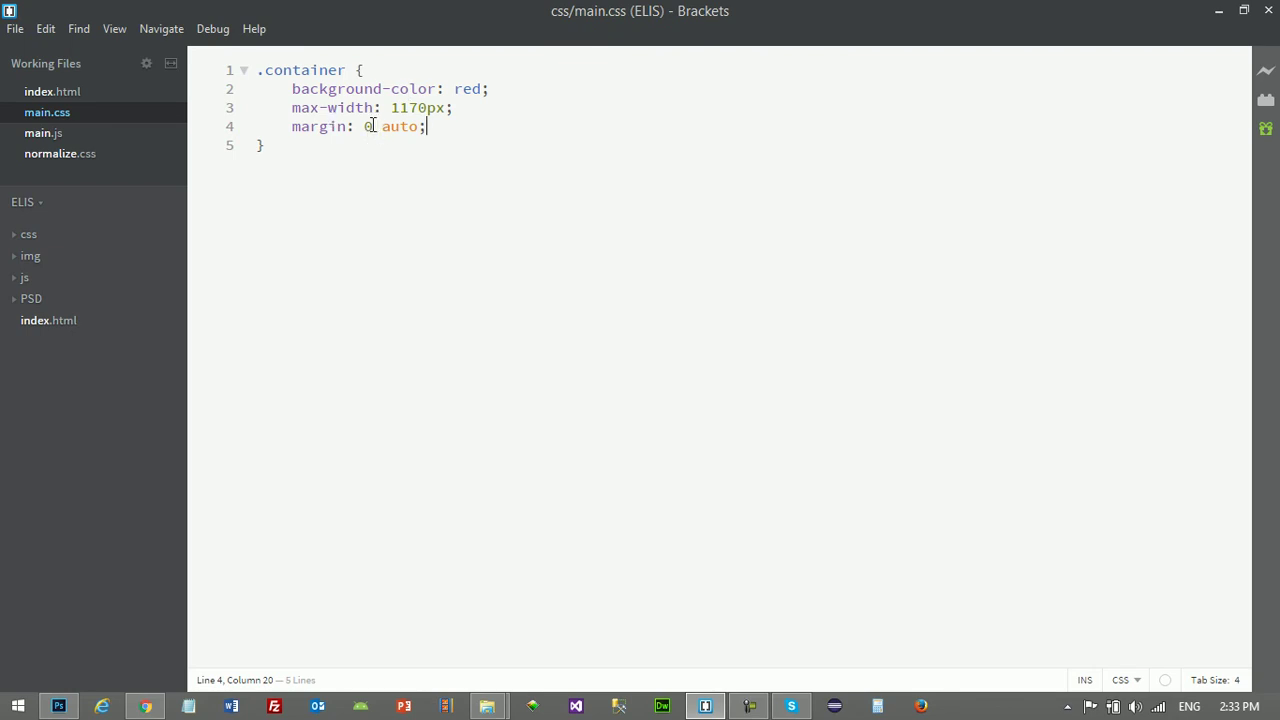
double_click(368, 126)
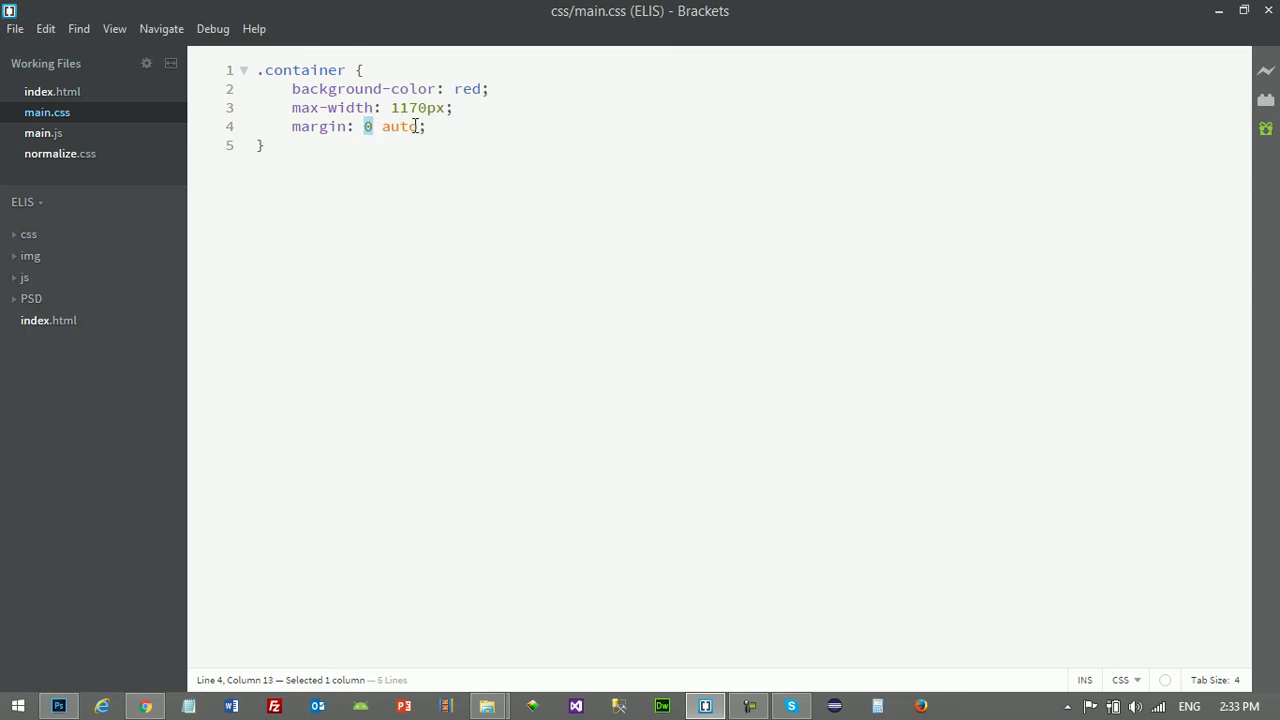
drag(418, 126, 390, 126)
click(428, 126)
Reload Chrome to confirm the centred red block, then switch Brackets to index.html
click(145, 706)
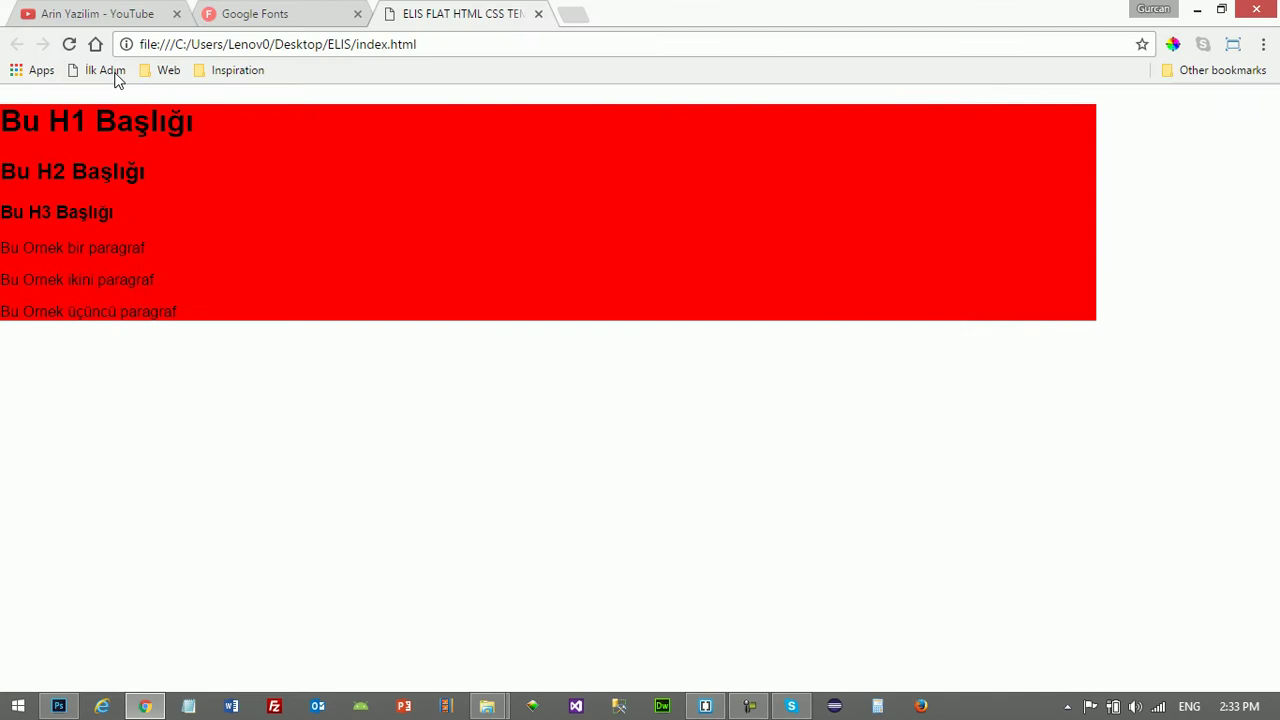
click(70, 46)
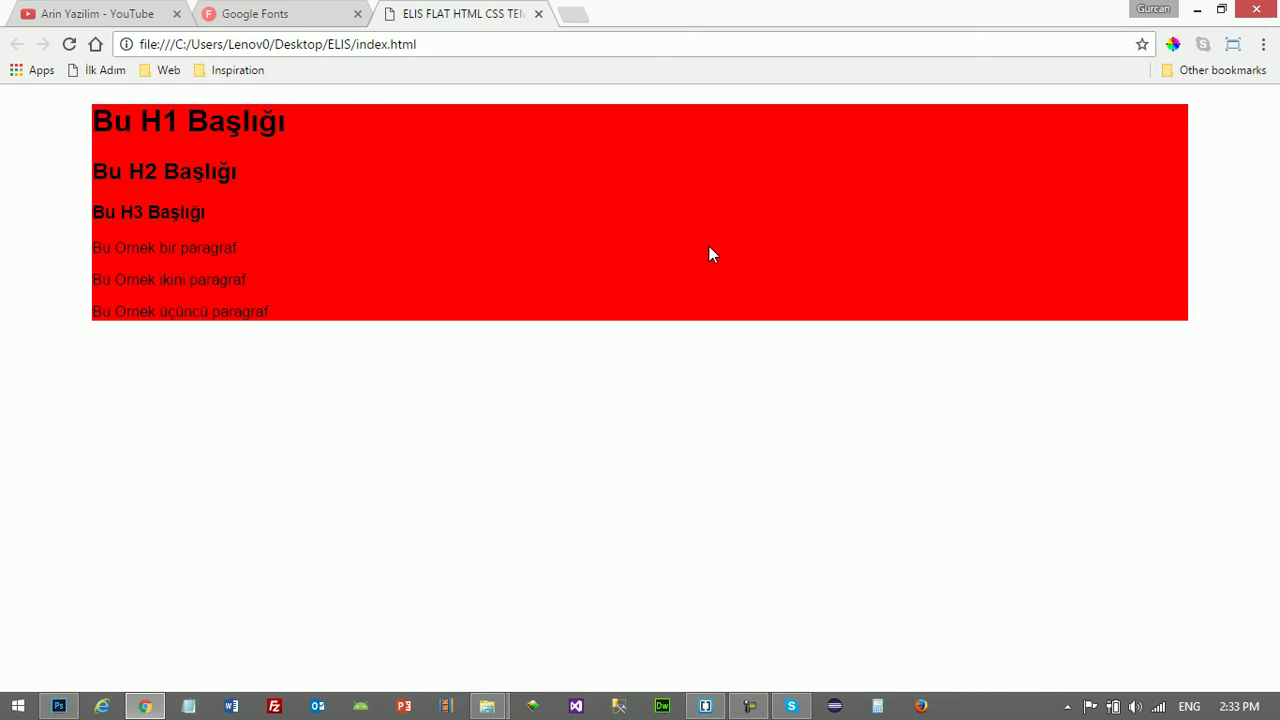
click(705, 706)
click(53, 96)
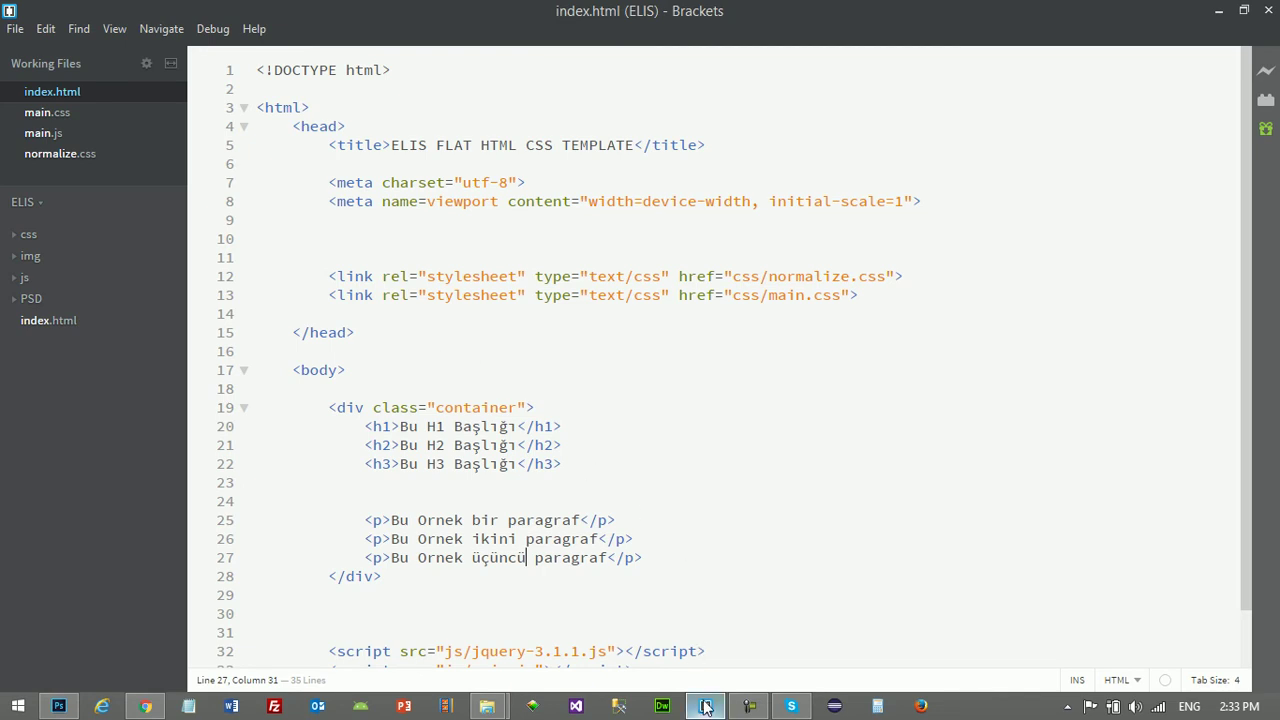
In the Photoshop mockup, check the fonts of the menu items and the LOREM IPSUM DOLOR heading
click(58, 707)
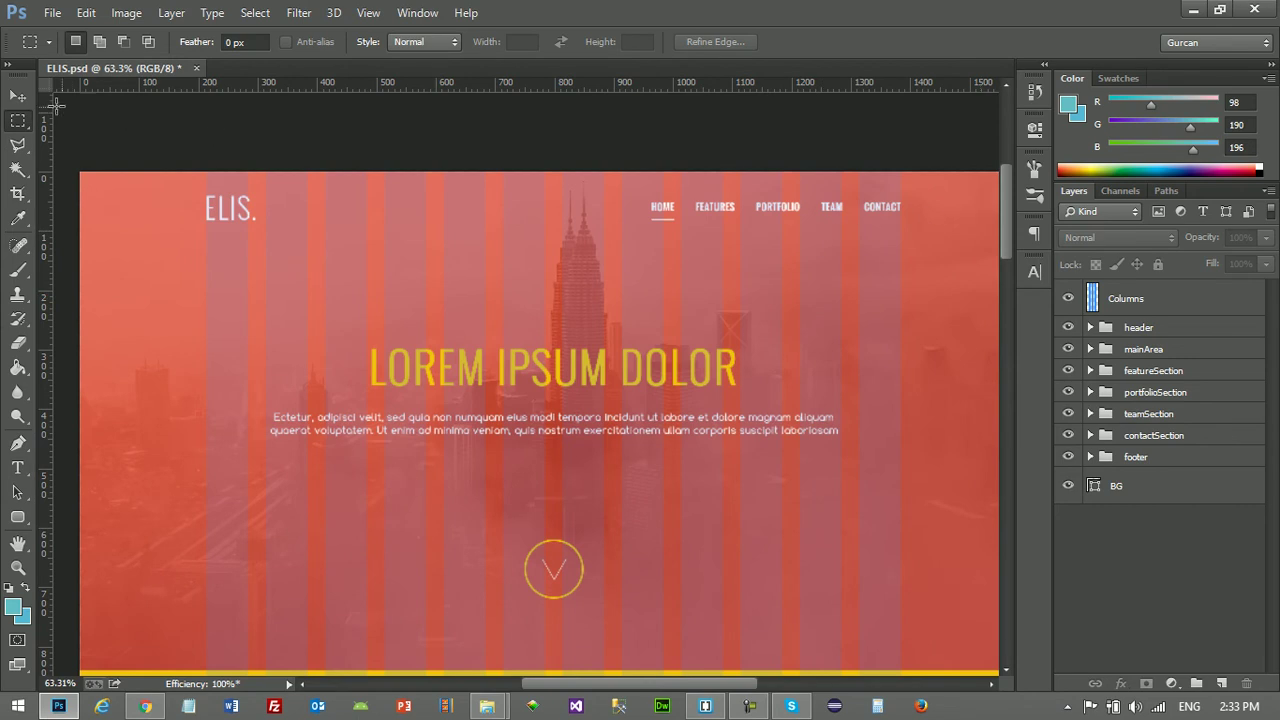
click(26, 100)
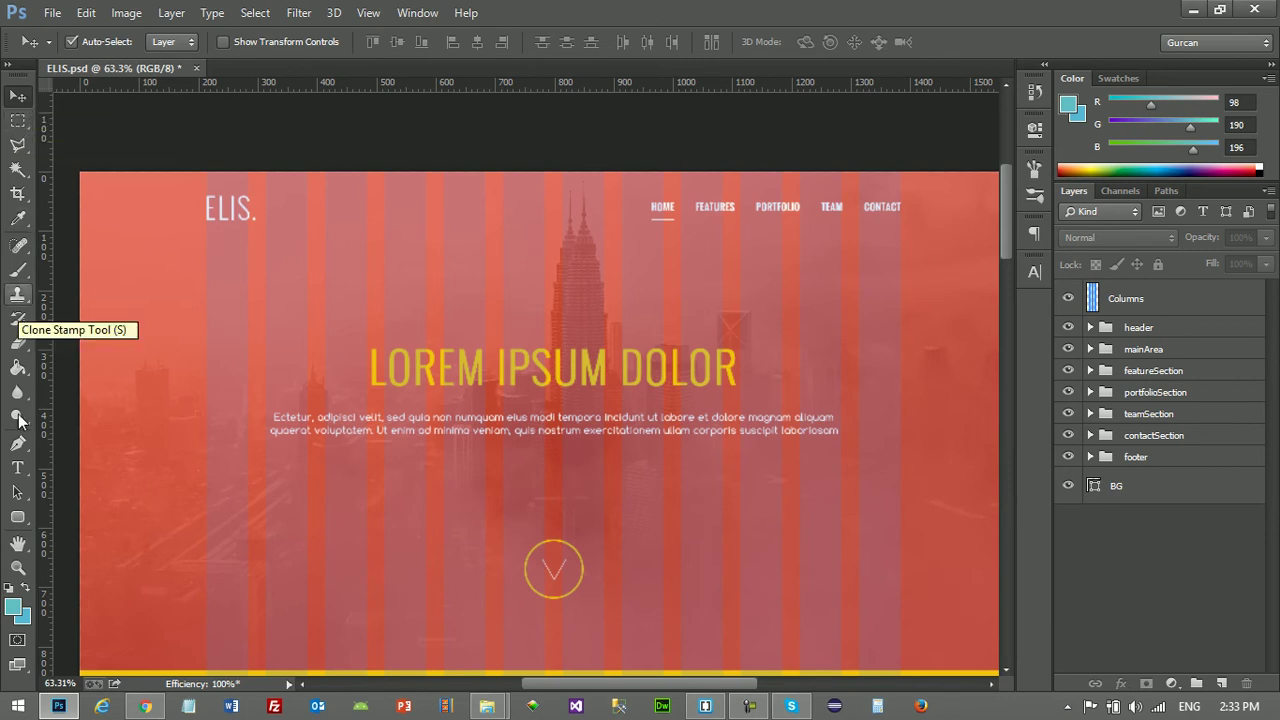
click(18, 467)
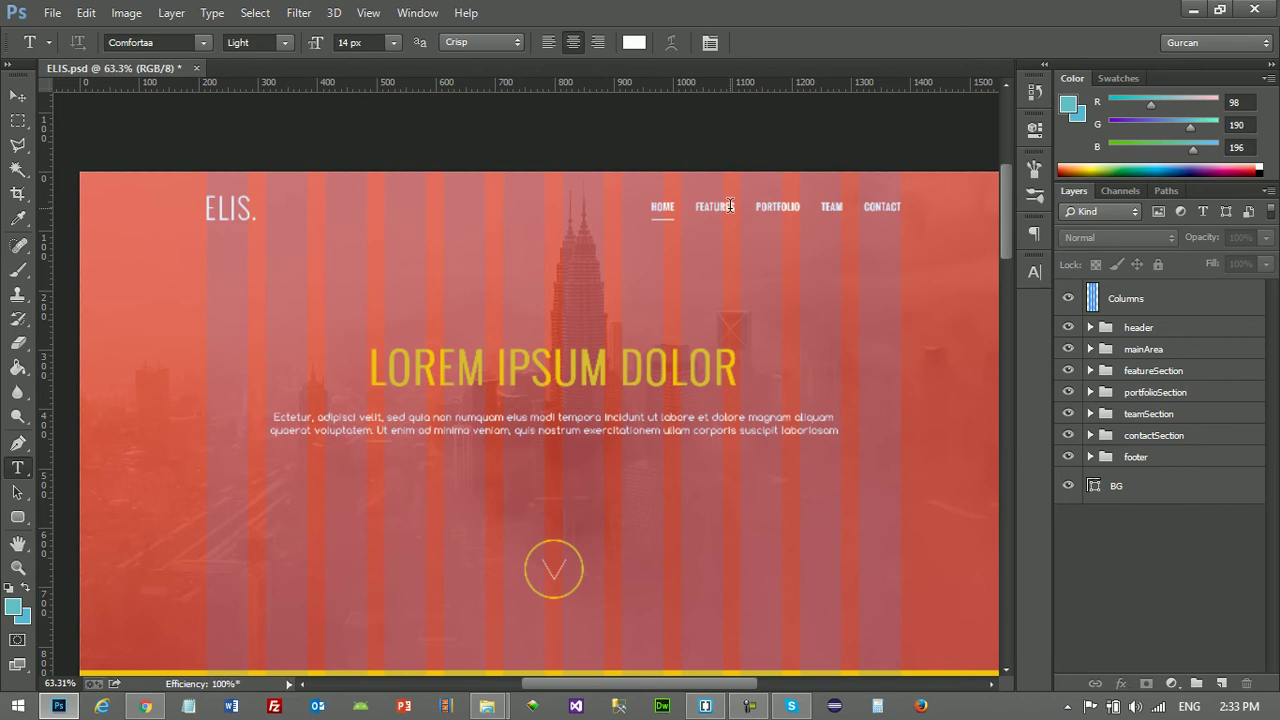
scroll(727, 199, up, 3)
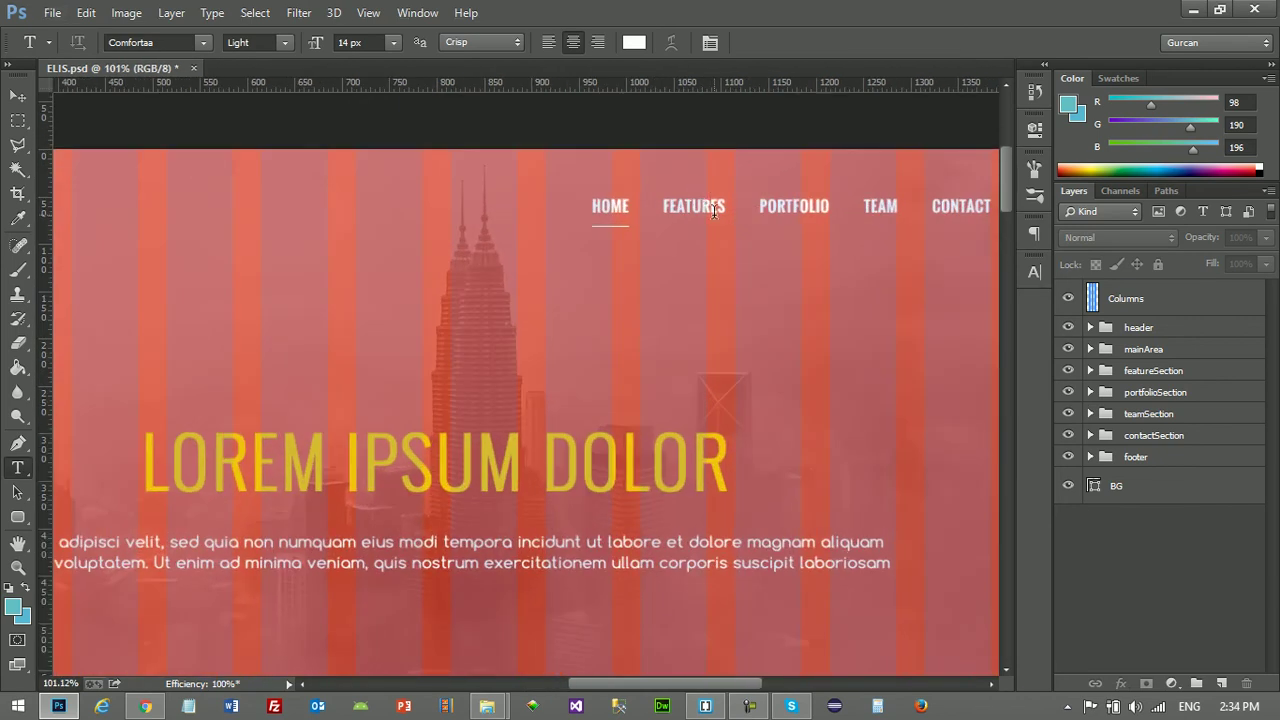
click(714, 206)
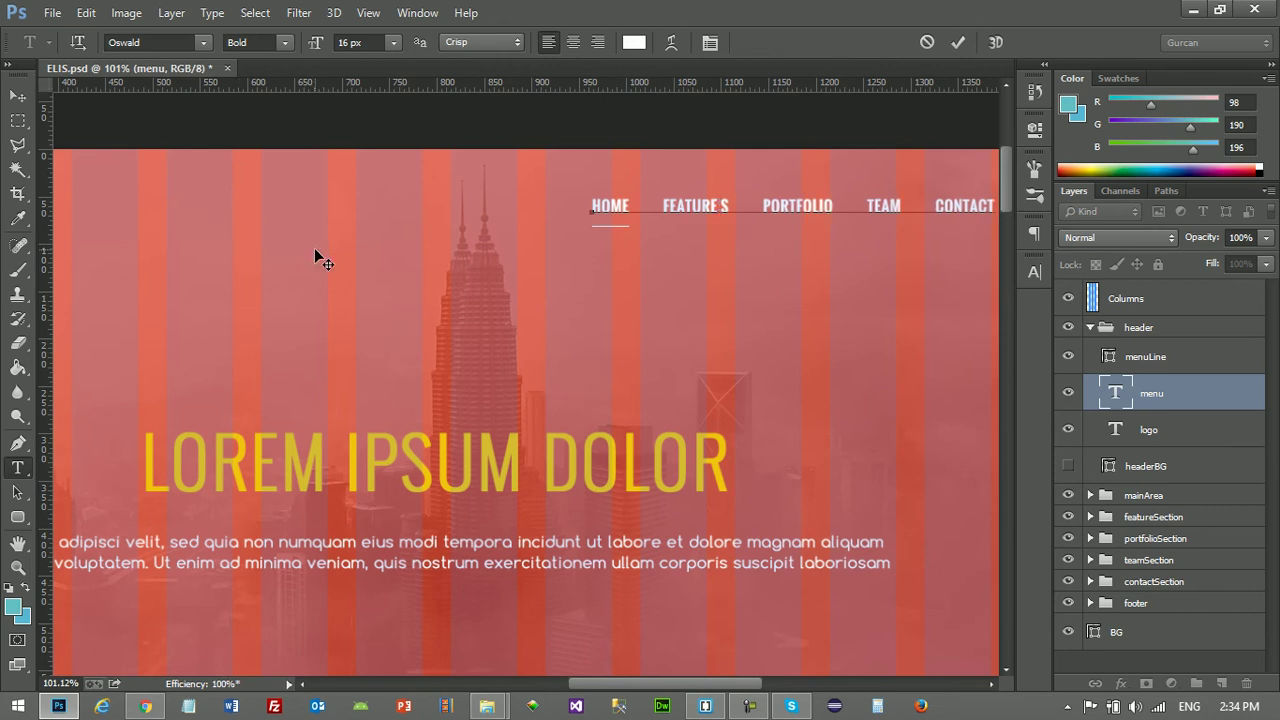
scroll(314, 248, down, 2)
scroll(327, 250, down, 3)
scroll(300, 260, down, 2)
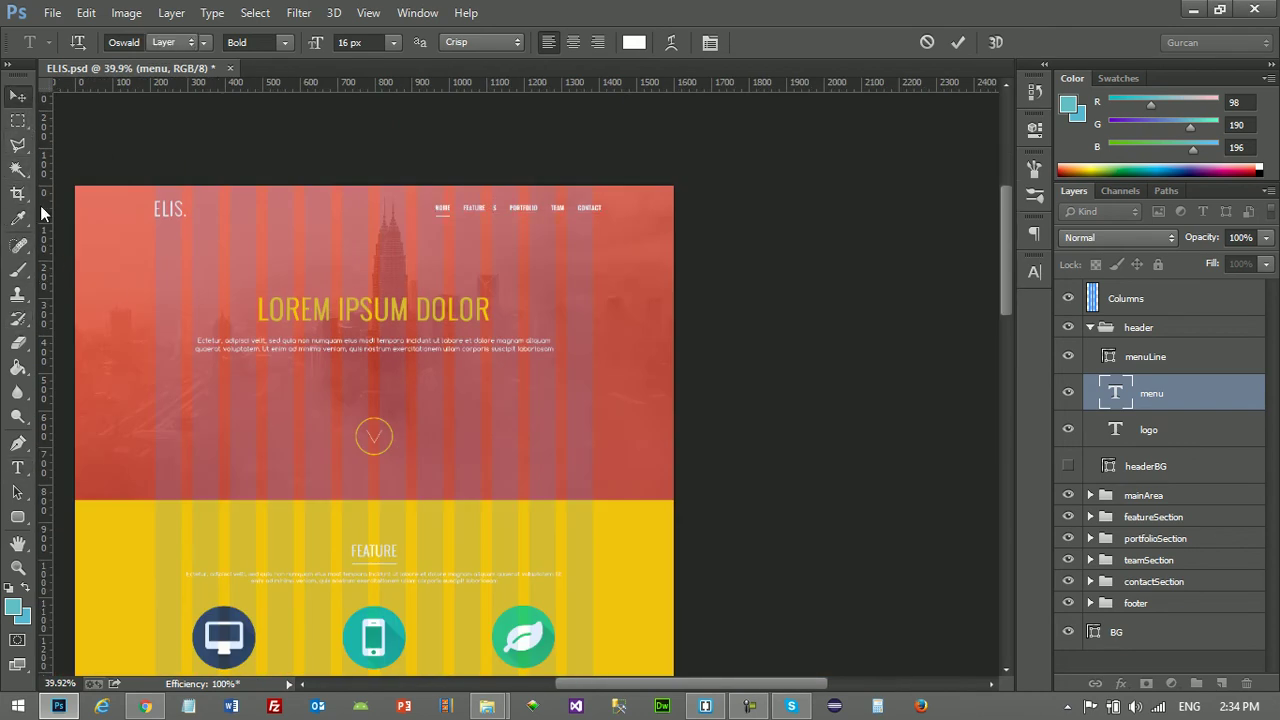
click(393, 307)
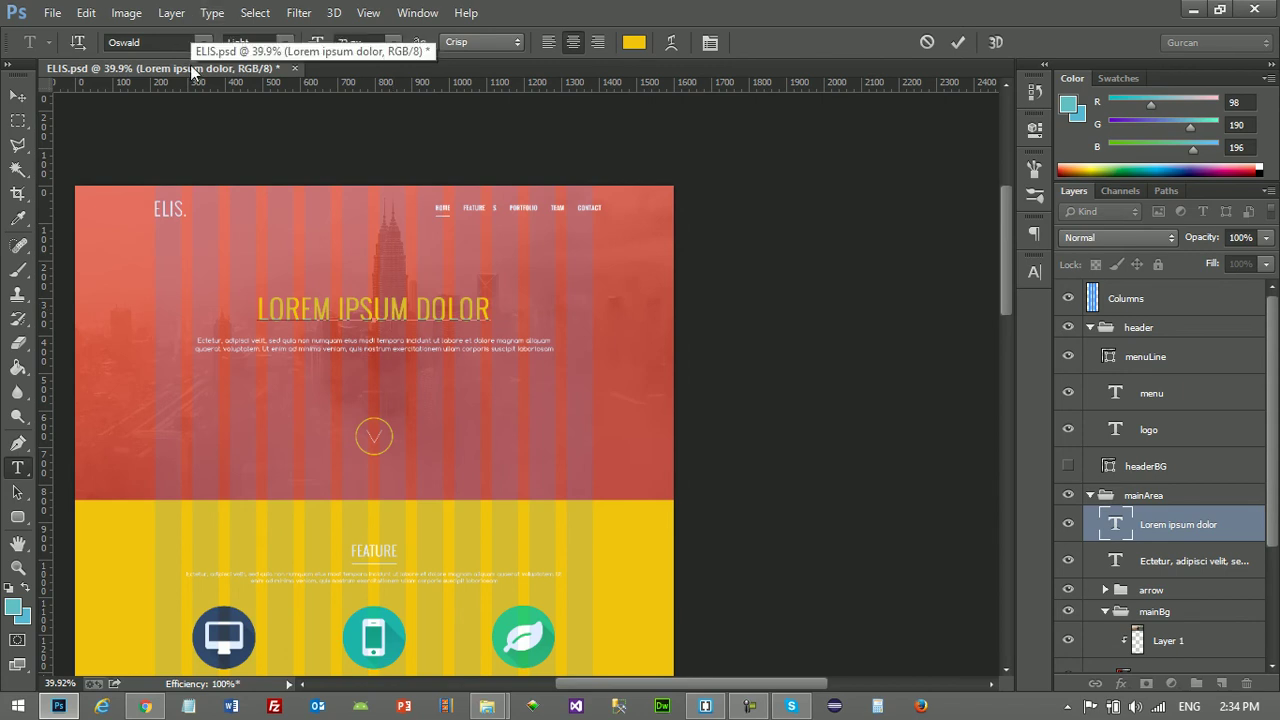
scroll(246, 360, down, 5)
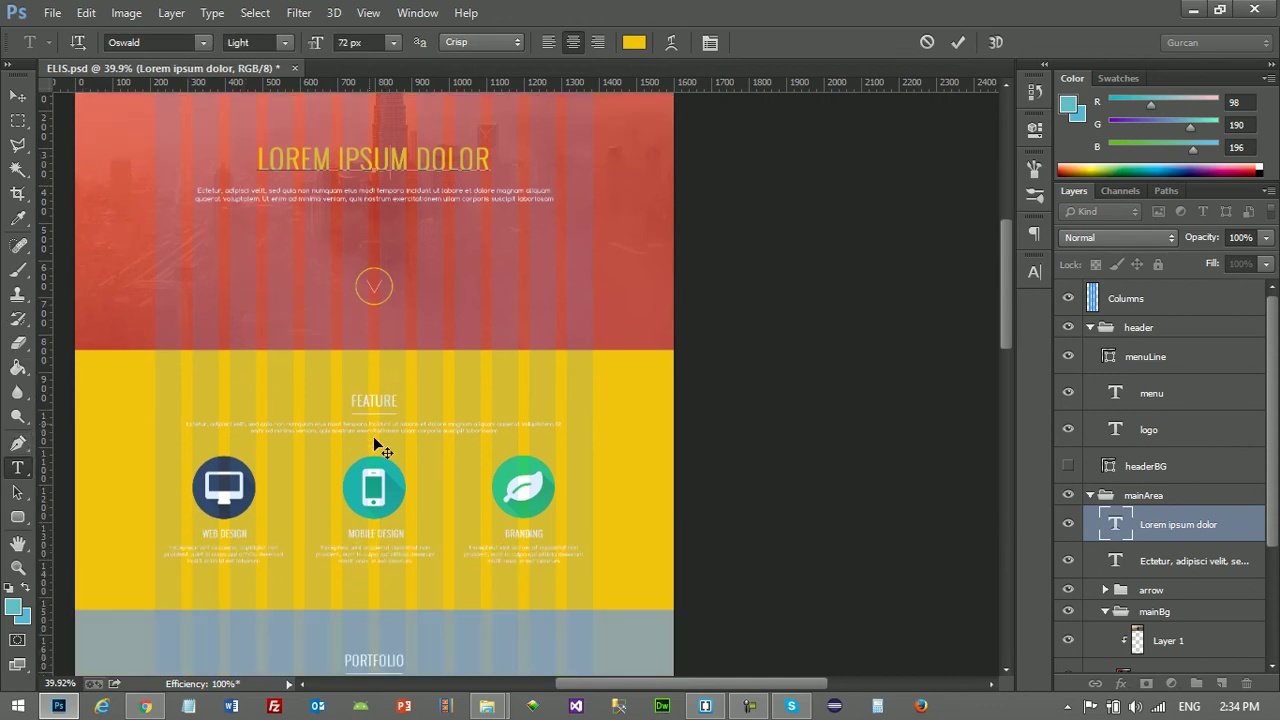
scroll(390, 445, up, 5)
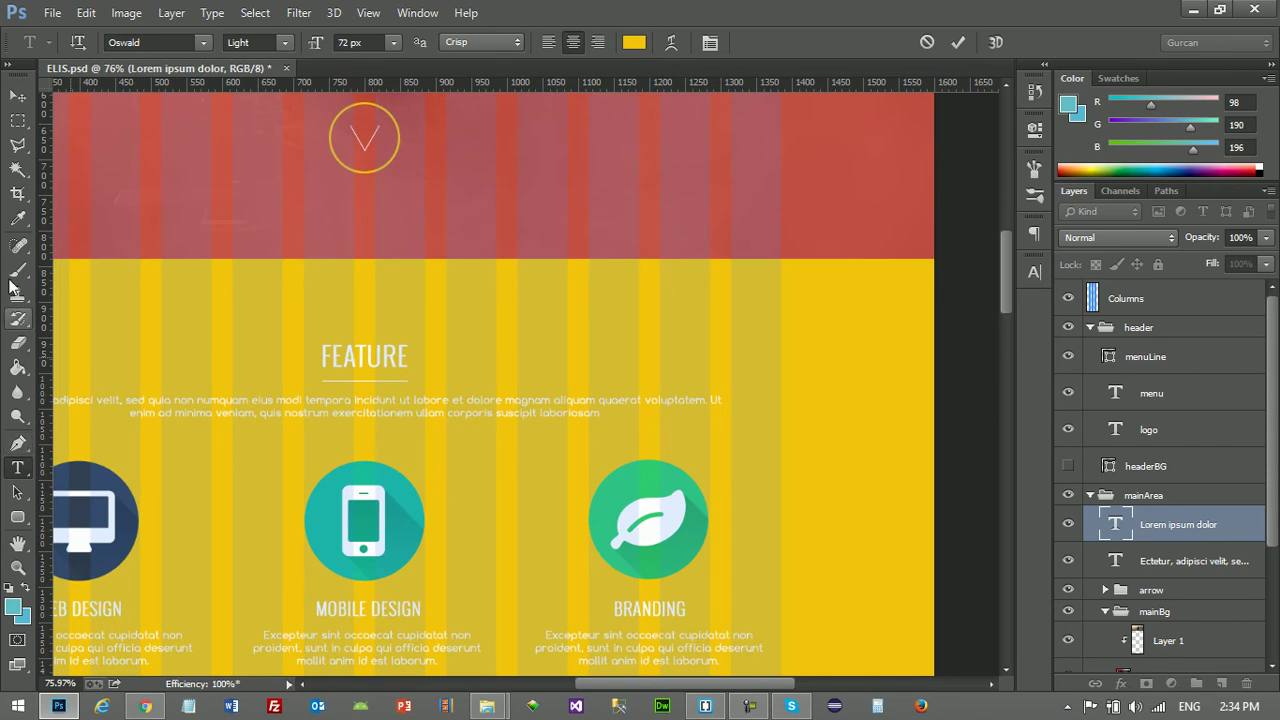
Check the fonts of the FEATURE heading and the paragraph beneath it
click(18, 96)
click(18, 467)
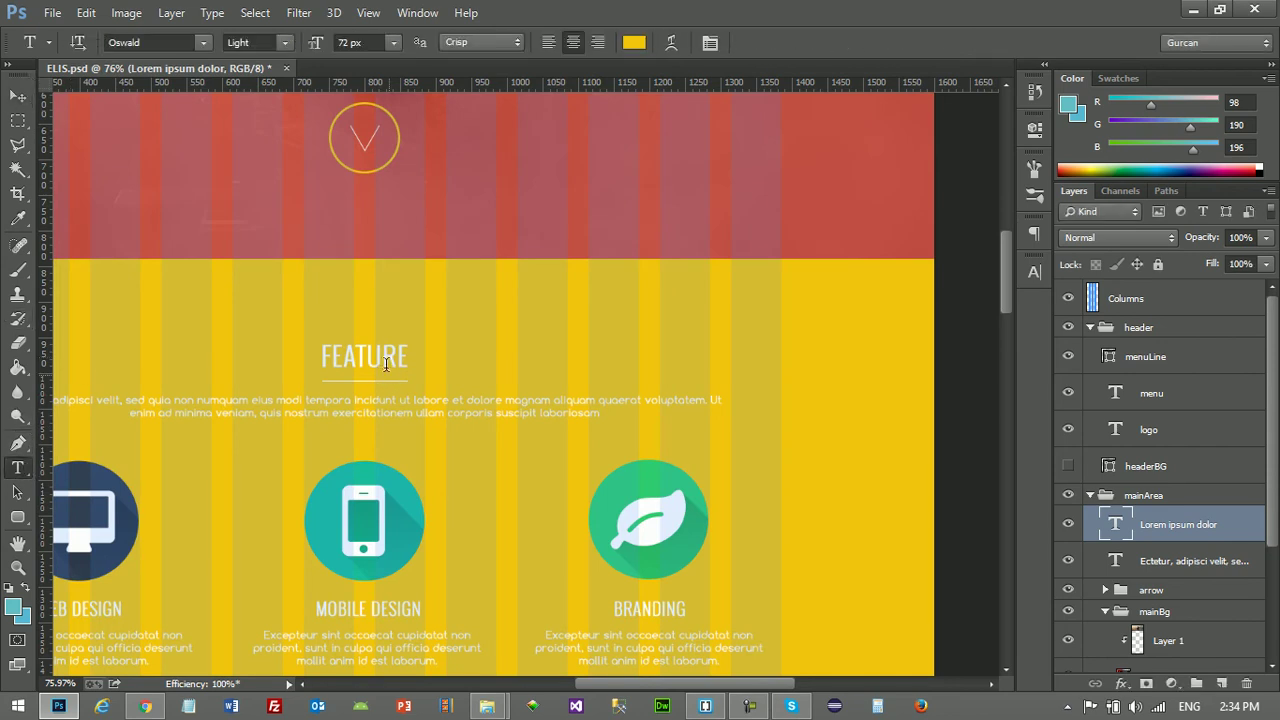
click(368, 352)
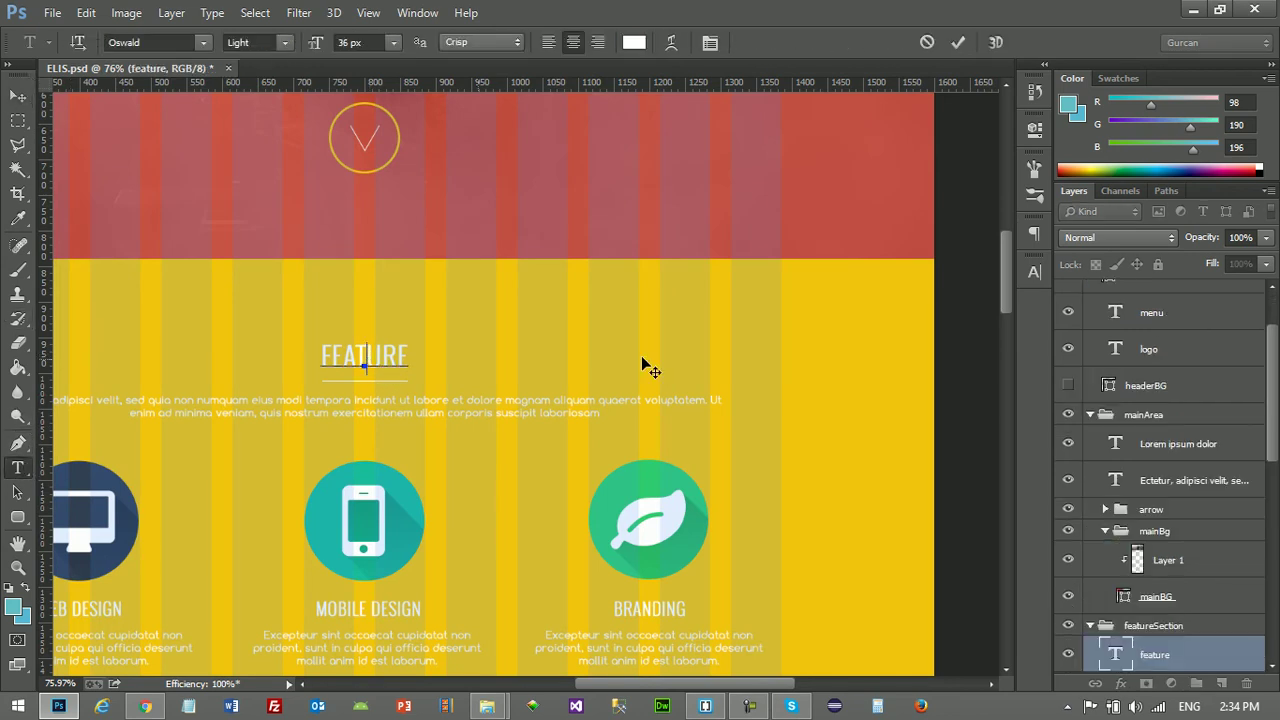
drag(1008, 291, 1007, 239)
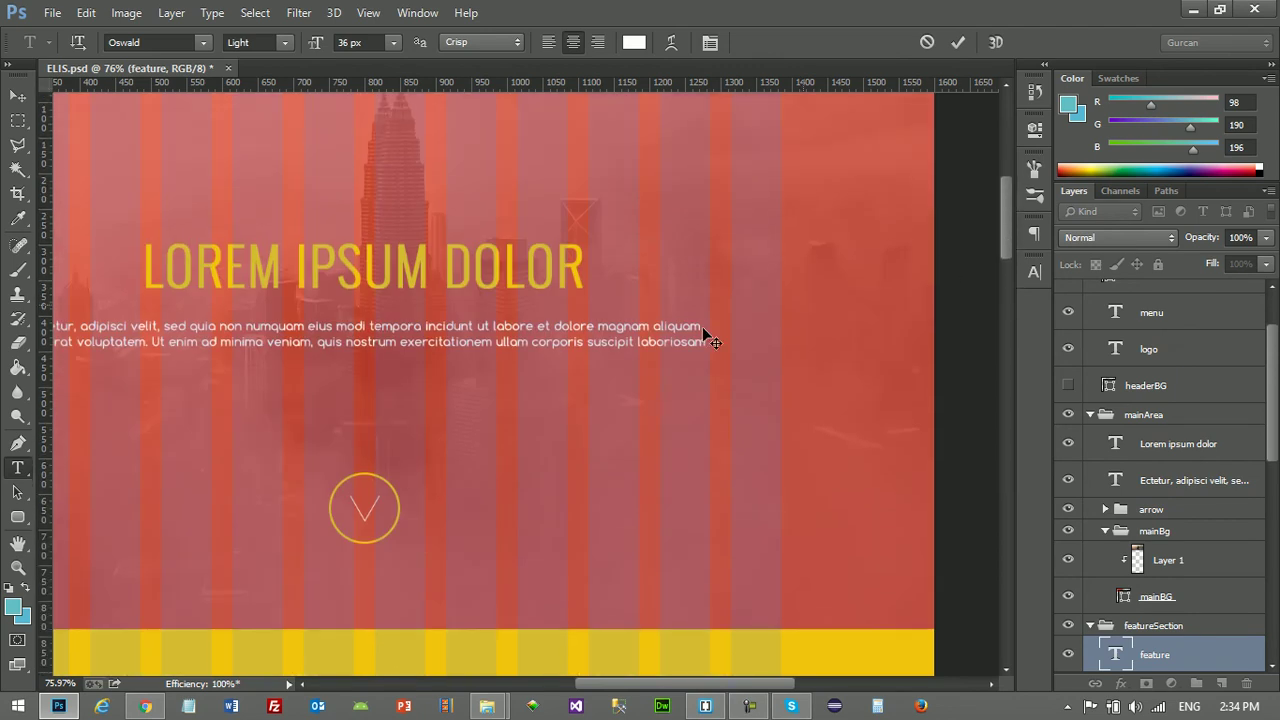
click(18, 96)
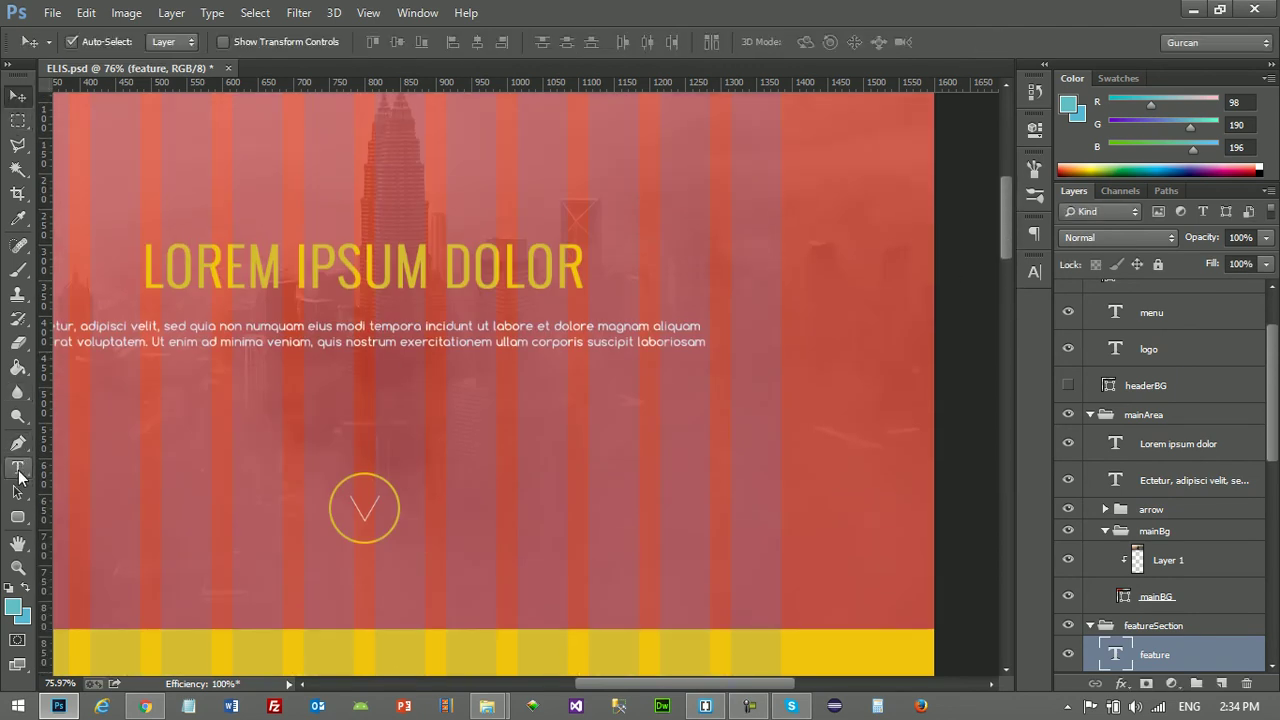
click(18, 470)
click(296, 328)
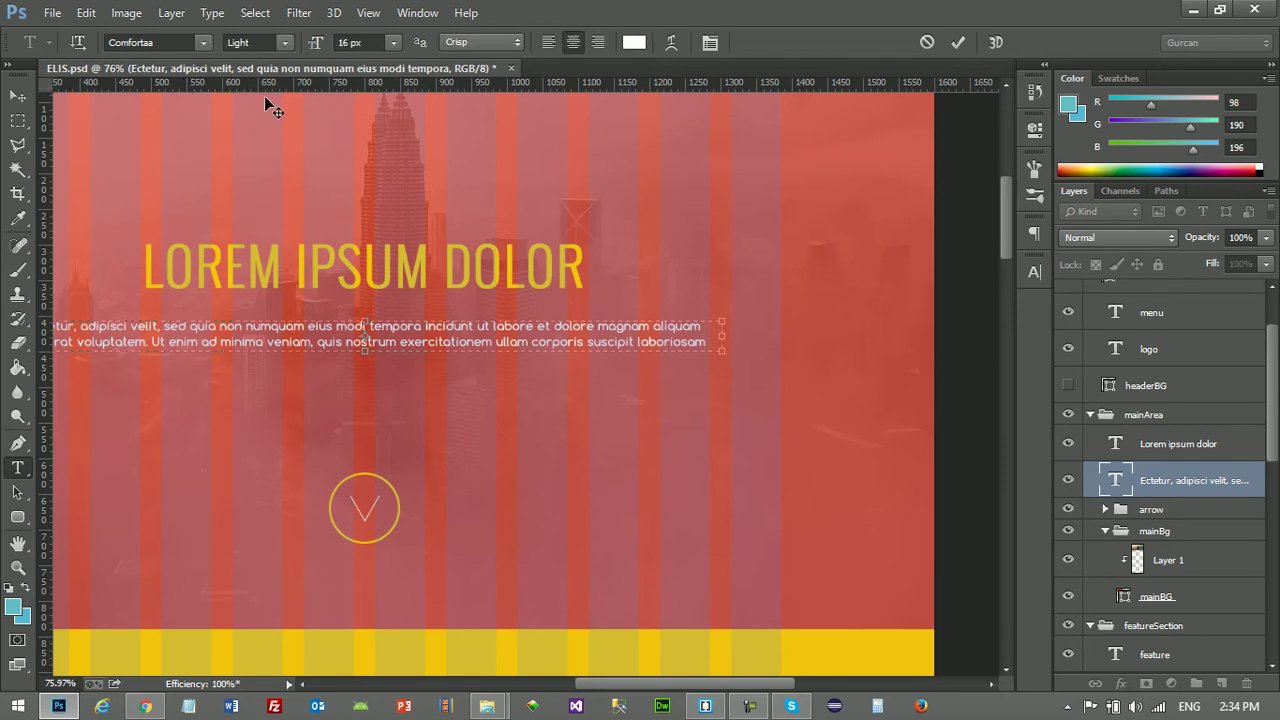
scroll(337, 252, down, 5)
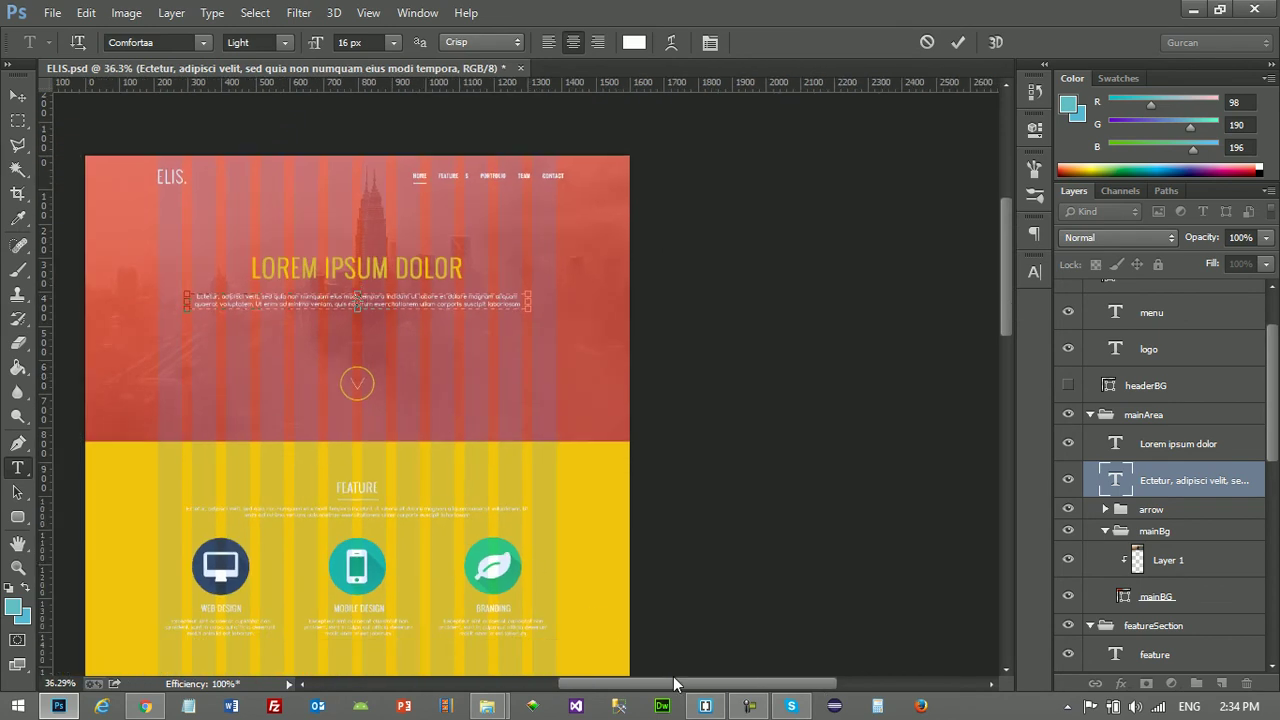
scroll(675, 684, left, 3)
drag(1006, 307, 1000, 363)
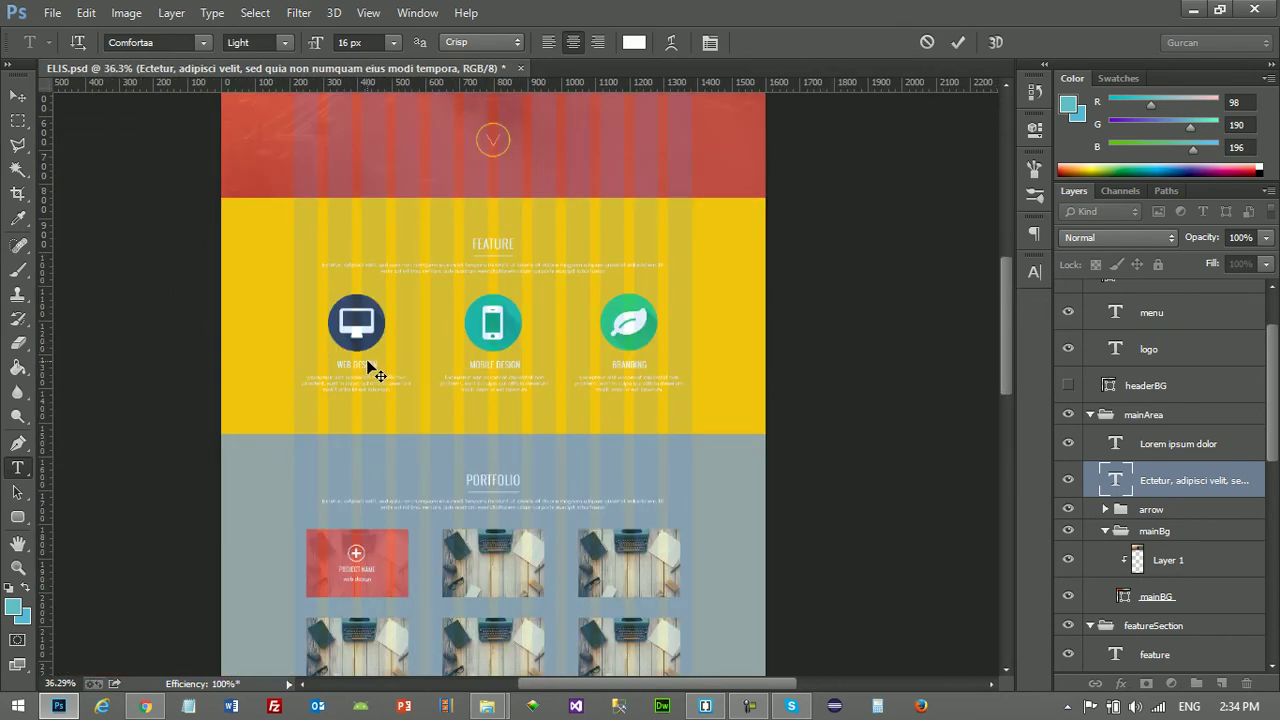
scroll(375, 397, up, 3)
scroll(340, 385, up, 3)
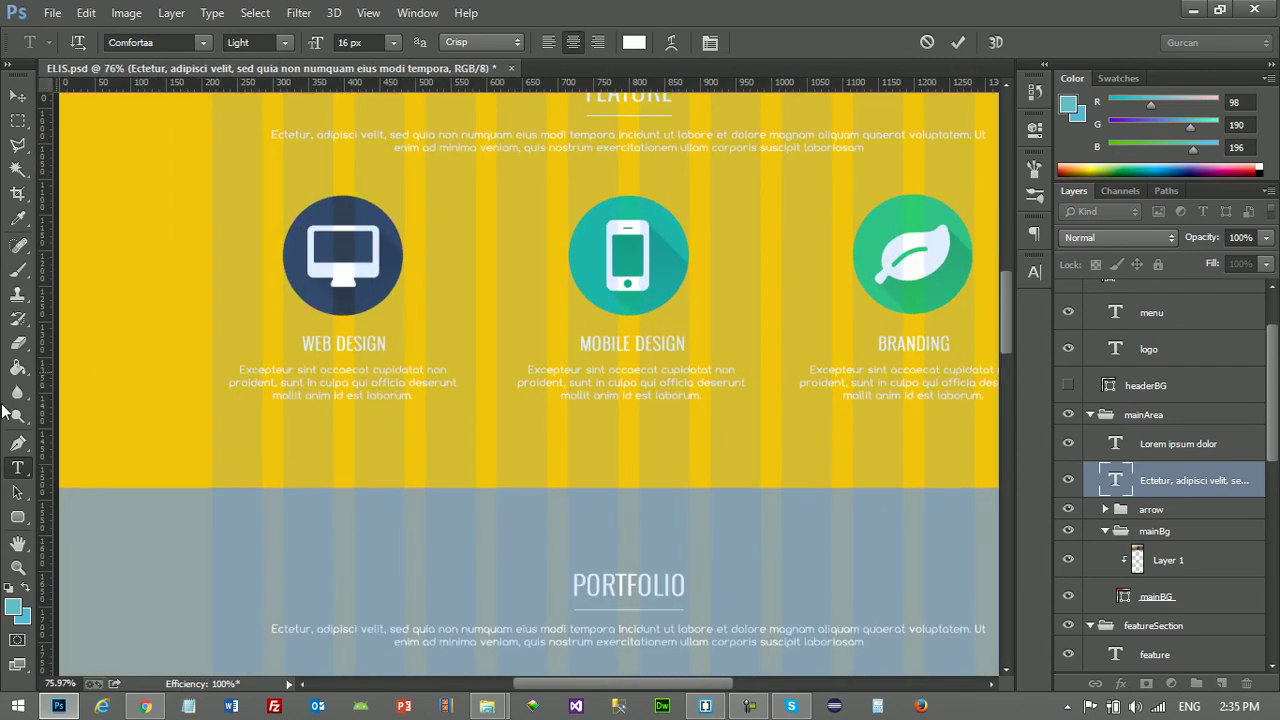
Check the fonts of the WEB DESIGN heading and the paragraph below it
click(17, 95)
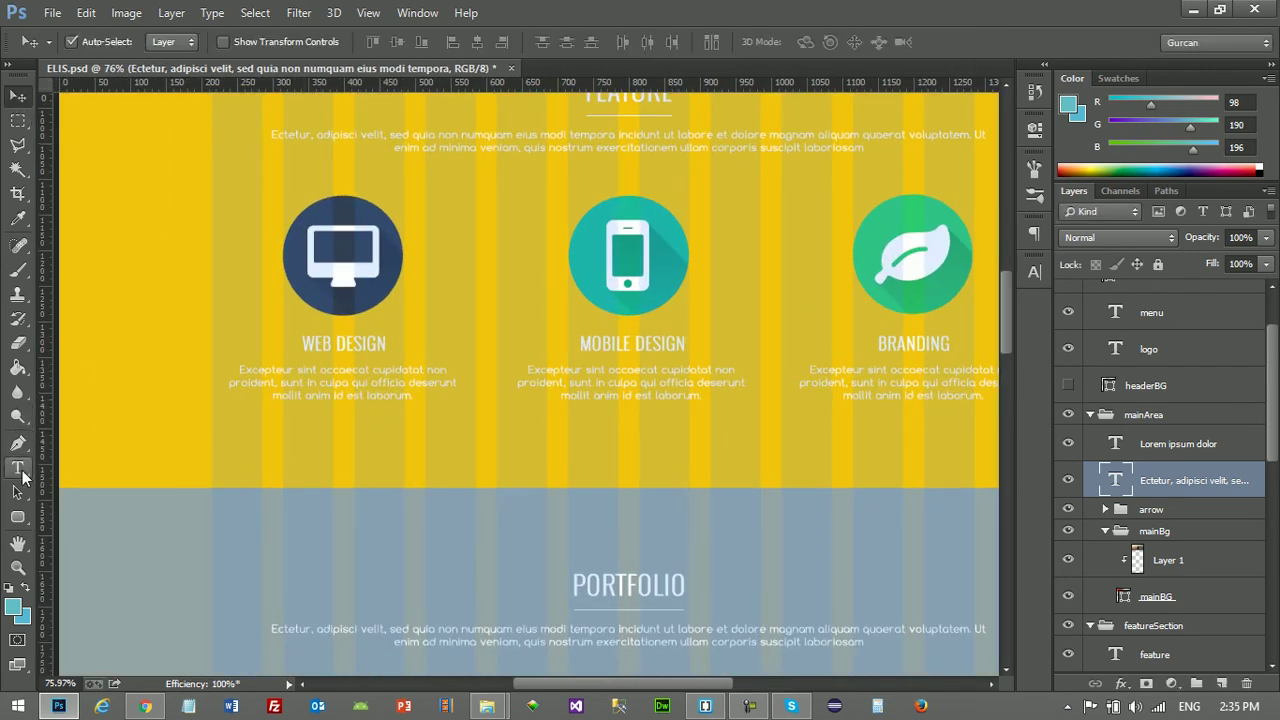
click(17, 467)
click(349, 344)
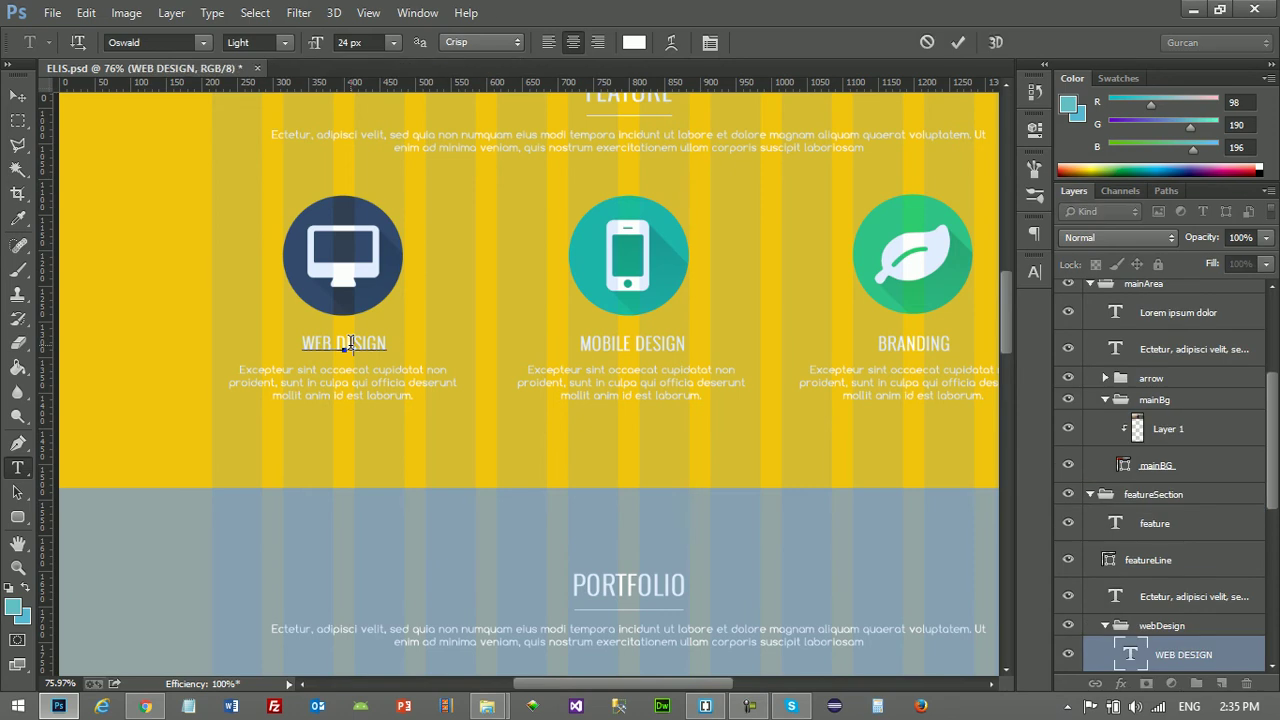
click(17, 95)
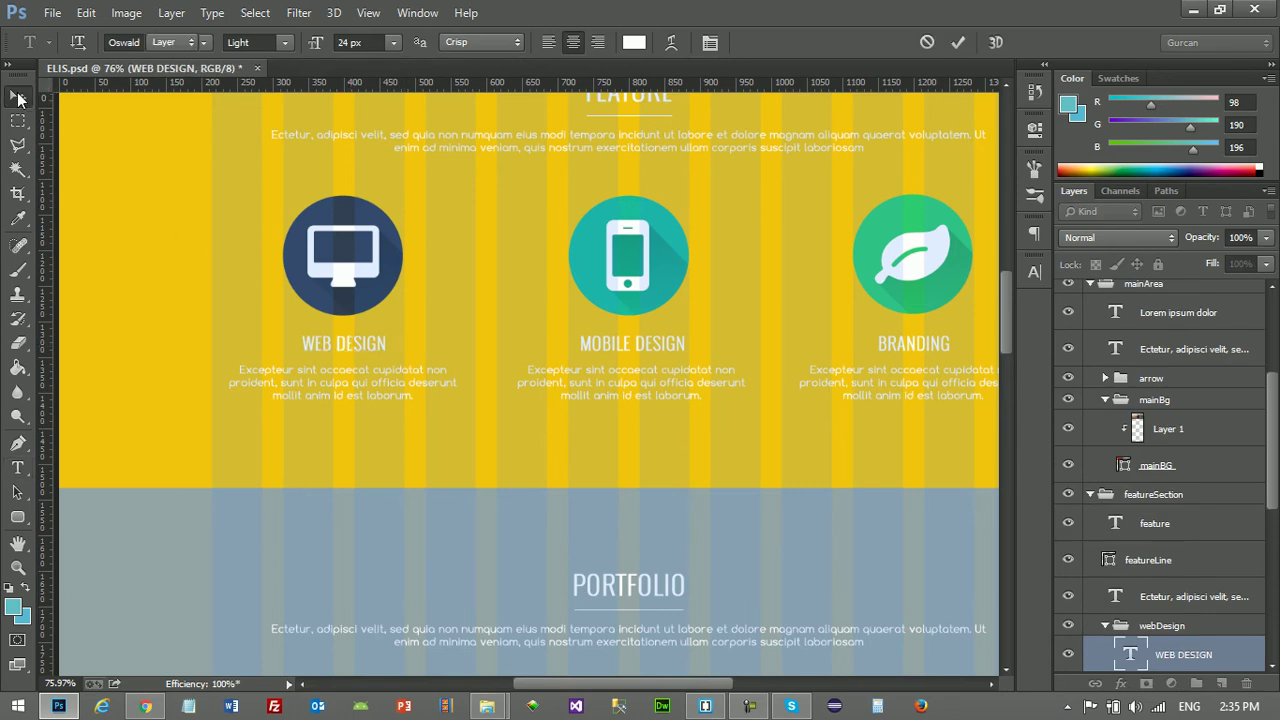
click(17, 467)
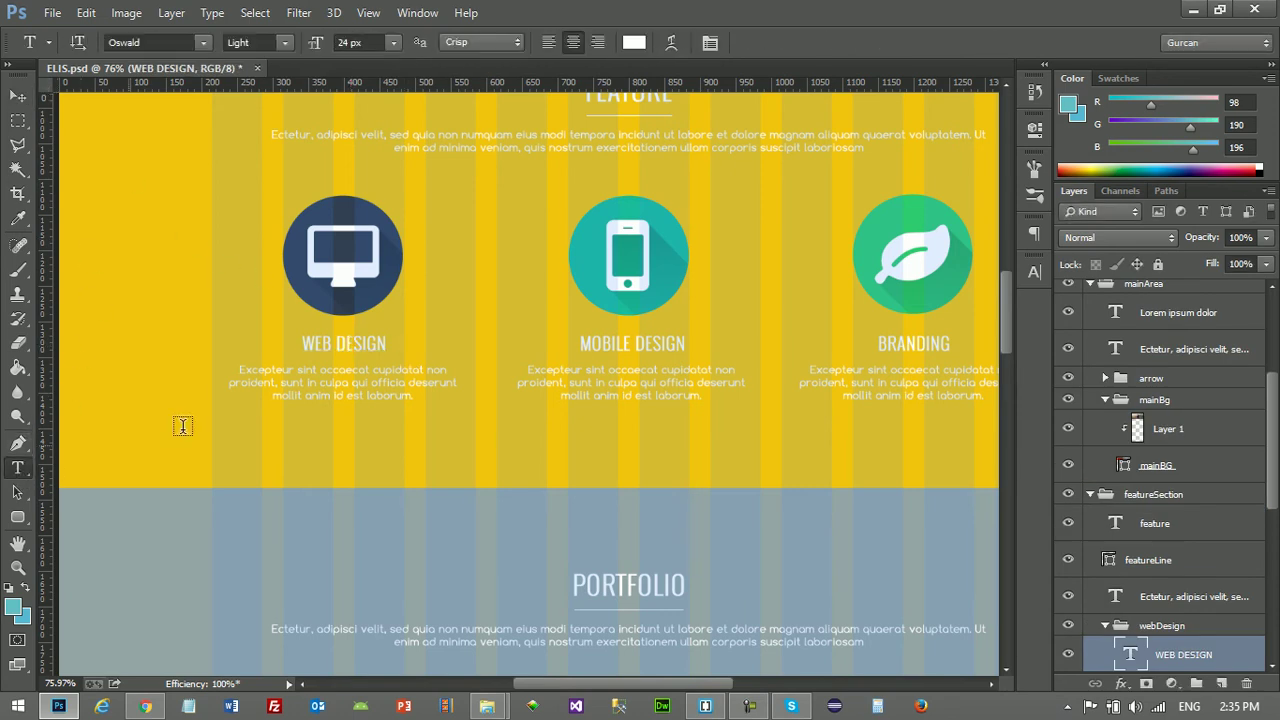
click(276, 372)
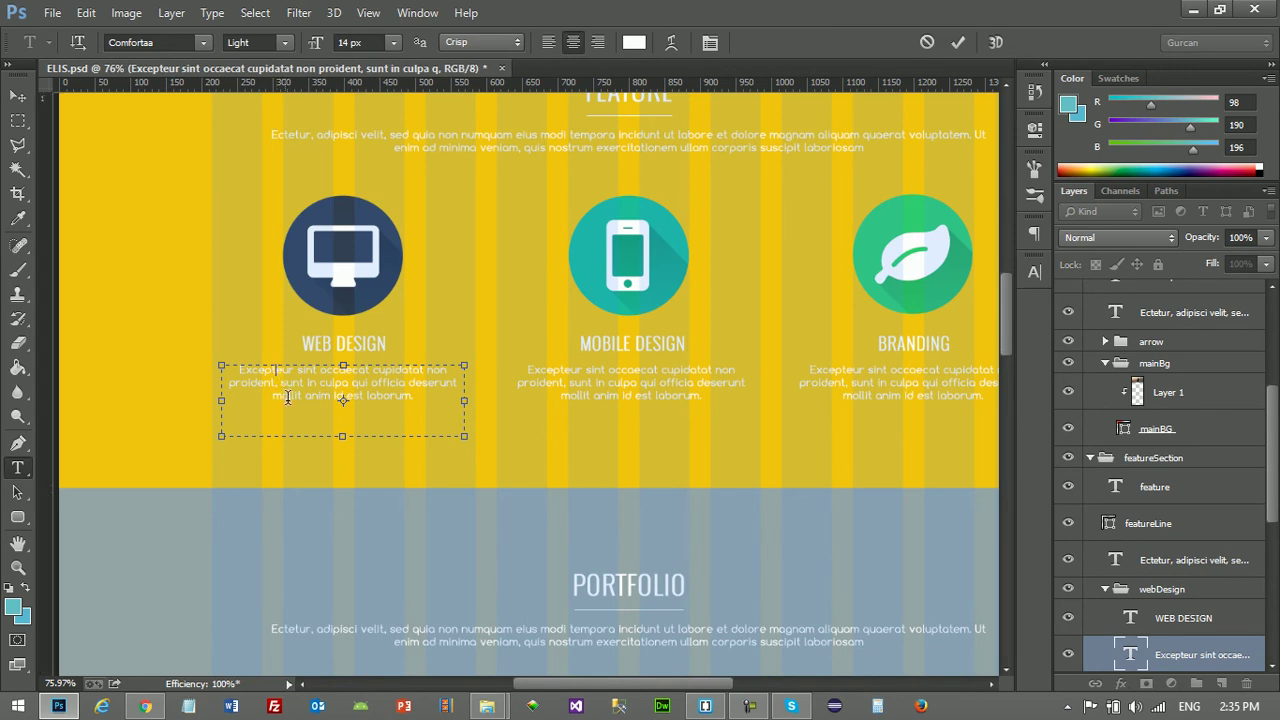
scroll(285, 390, down, 2)
scroll(297, 405, down, 3)
scroll(320, 404, down, 3)
scroll(355, 405, down, 3)
scroll(360, 405, down, 2)
scroll(363, 400, up, 2)
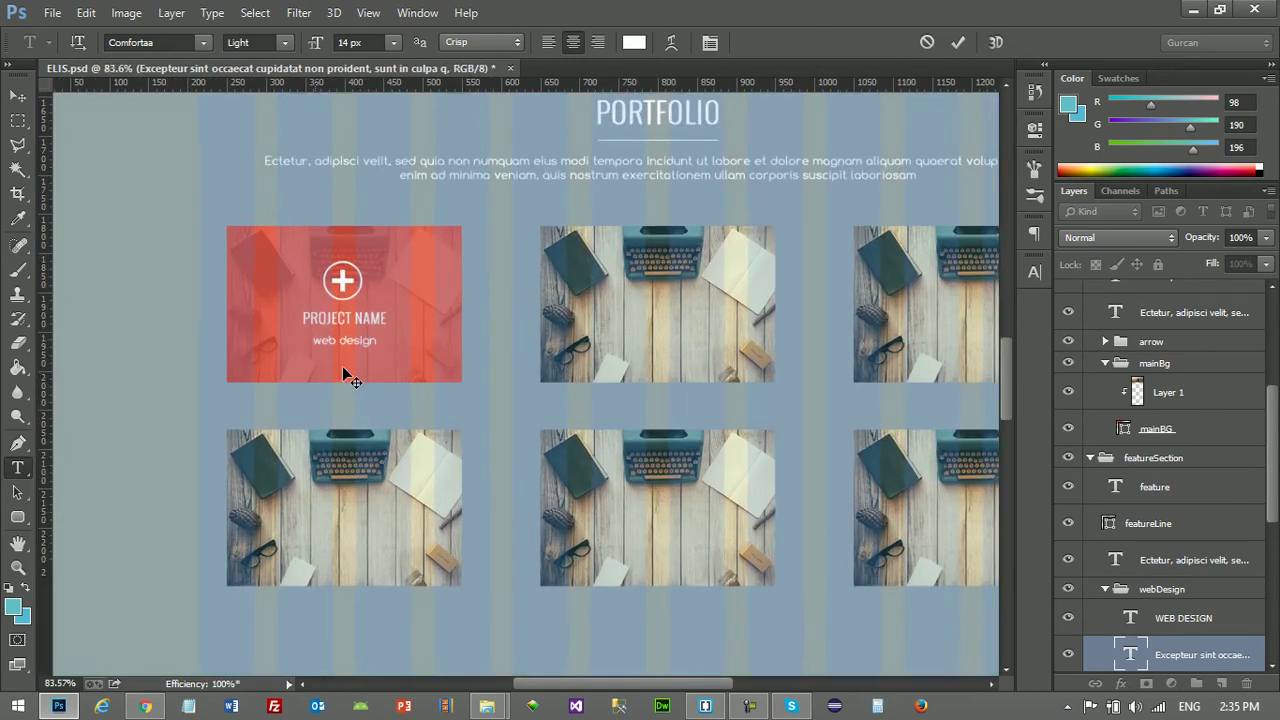
scroll(350, 372, up, 5)
Check the PROJECT NAME and web design caption fonts, then scroll through the rest of the mockup
click(17, 95)
click(17, 468)
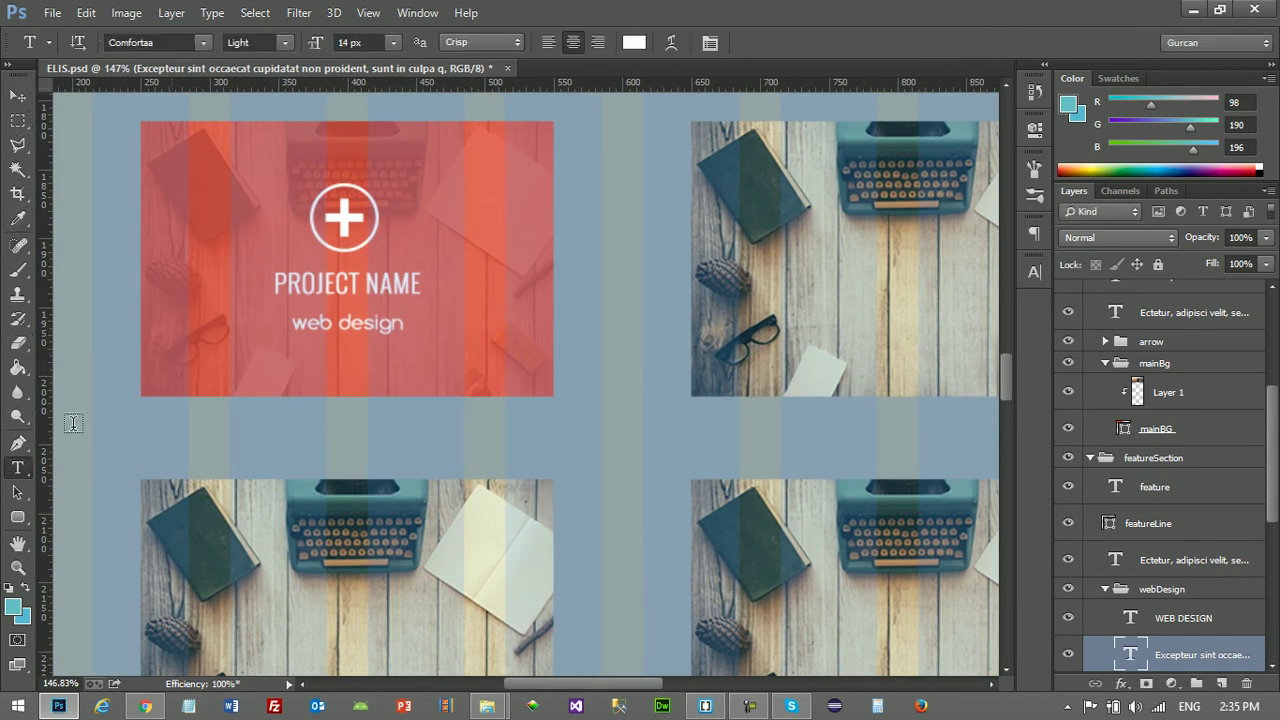
click(345, 284)
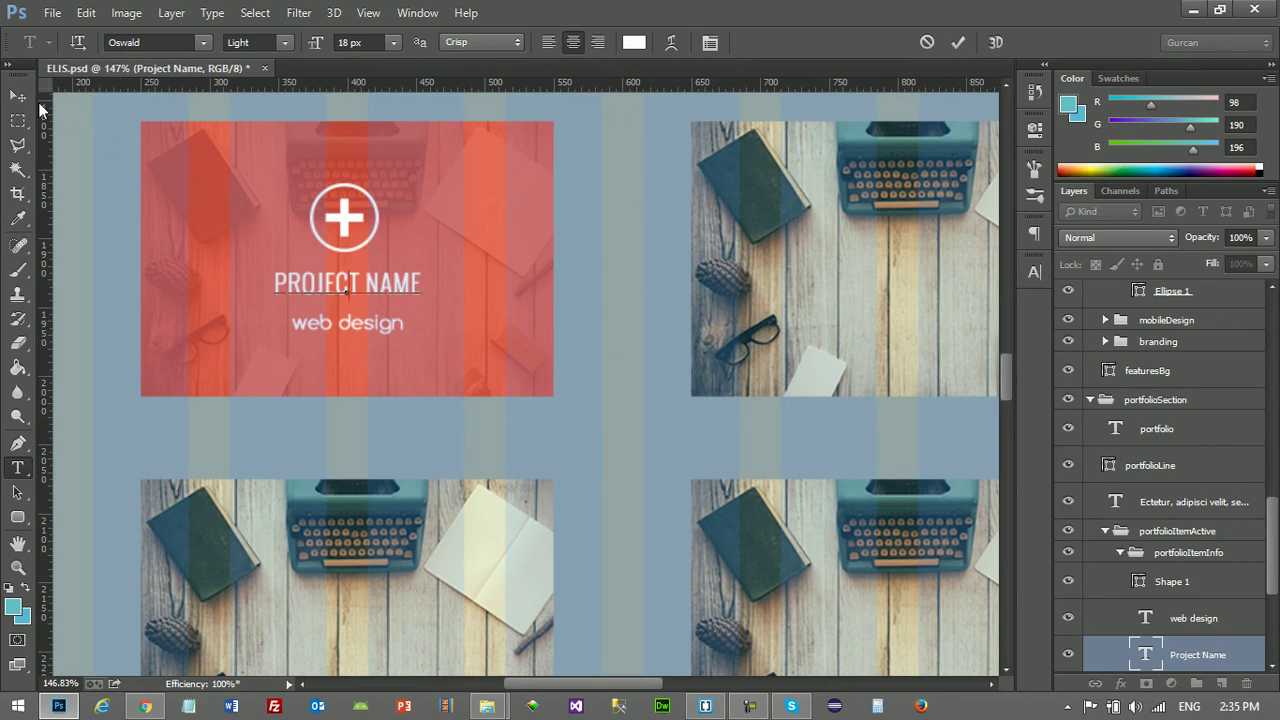
click(17, 95)
click(18, 468)
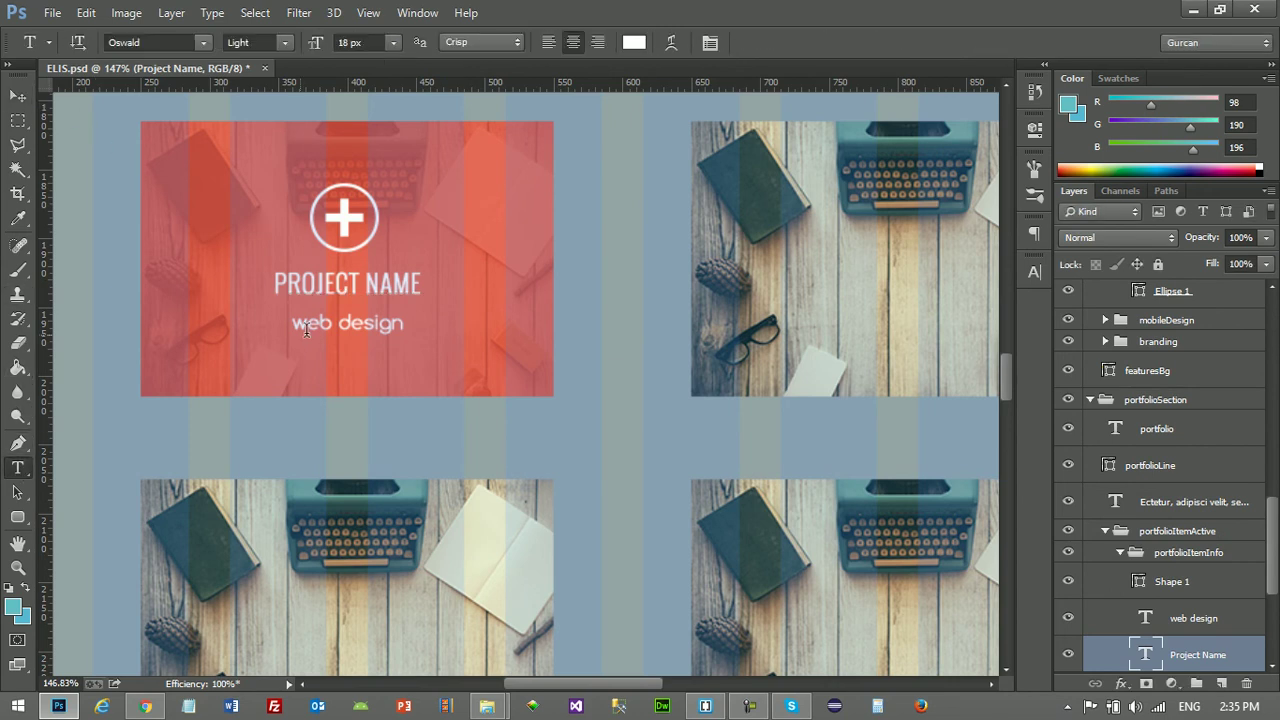
click(363, 322)
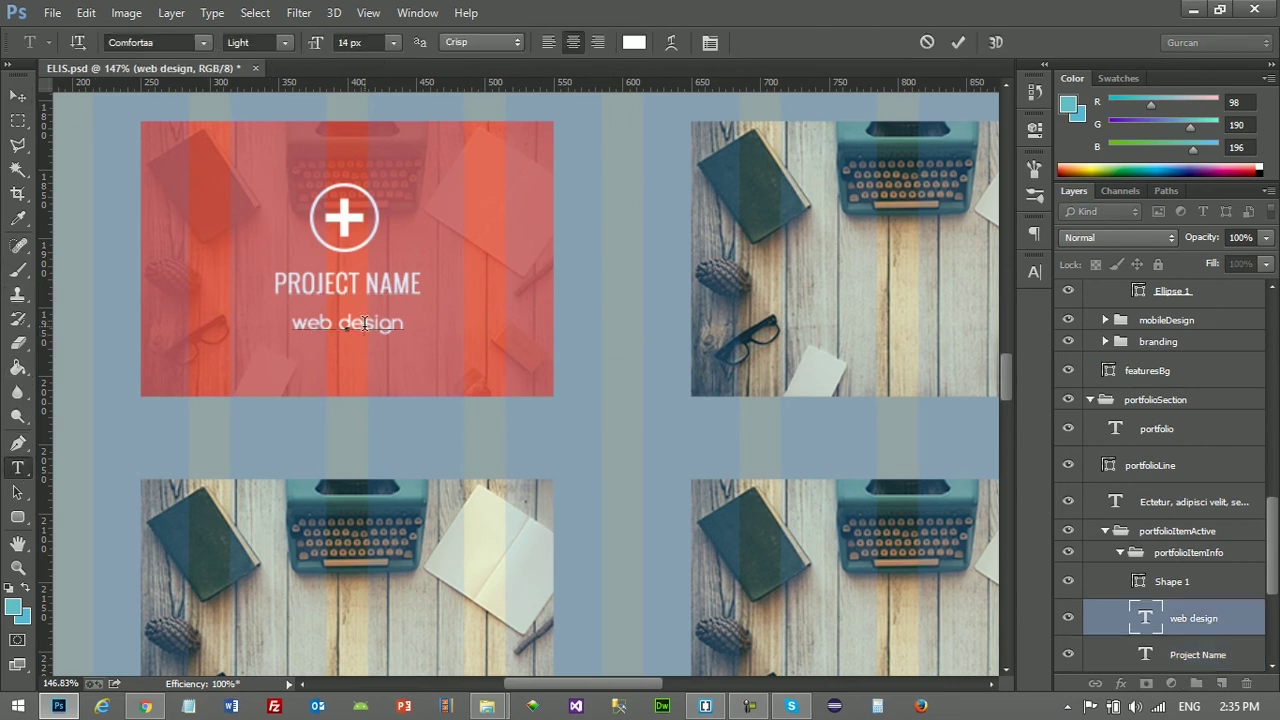
click(17, 95)
scroll(226, 275, down, 1)
scroll(226, 275, down, 2)
scroll(222, 263, down, 2)
scroll(537, 446, down, 2)
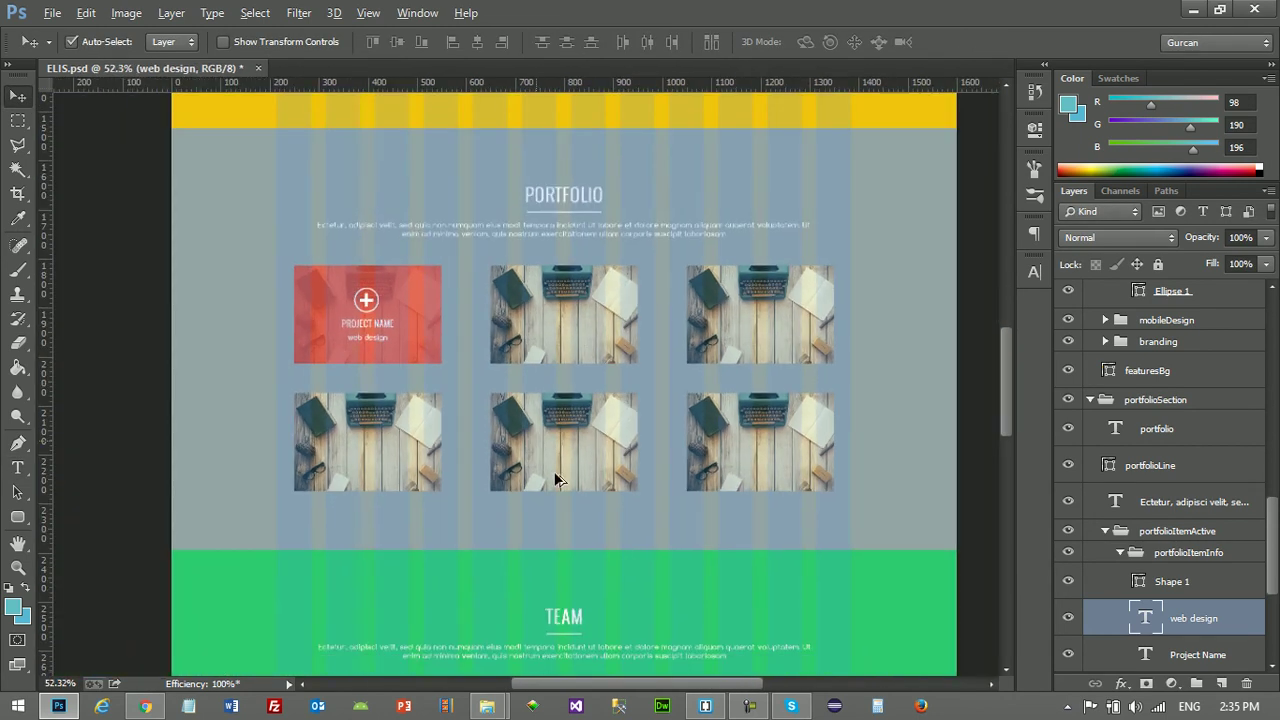
mouse_move(1004, 419)
mouse_down()
mouse_move(999, 523)
mouse_move(1006, 505)
mouse_up()
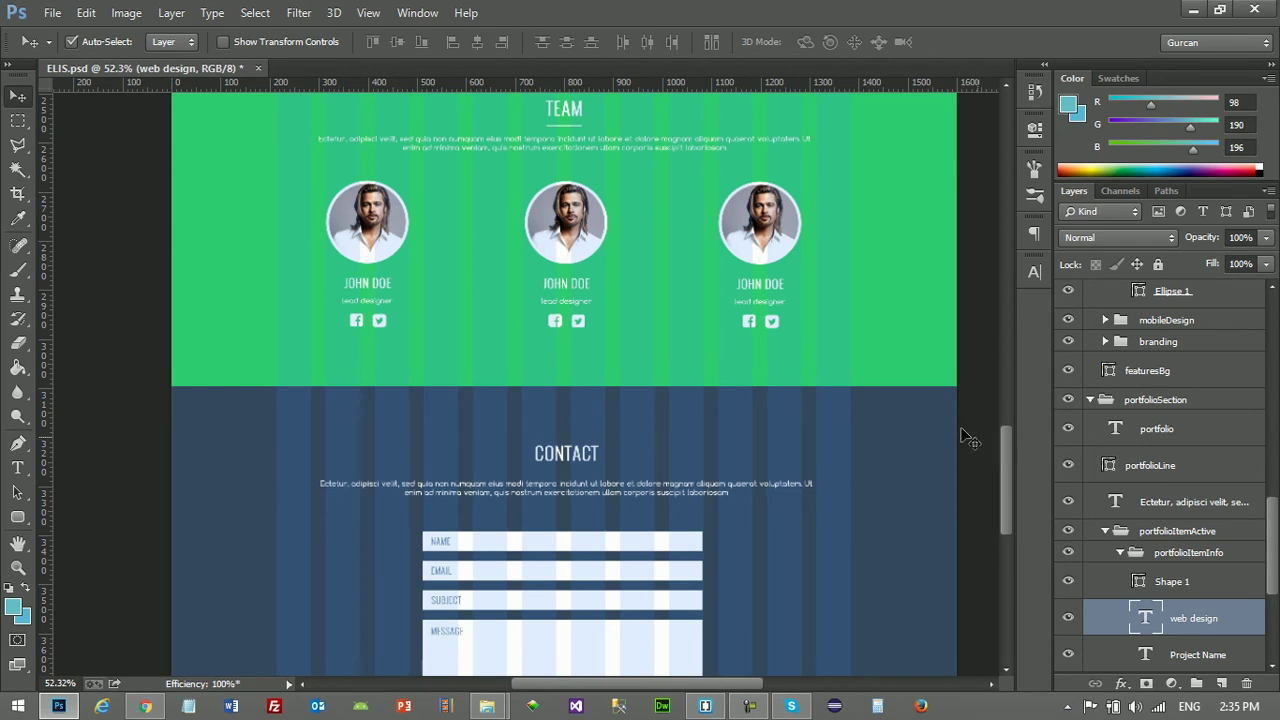
mouse_move(1011, 493)
mouse_down()
mouse_move(989, 446)
mouse_move(1015, 281)
mouse_up()
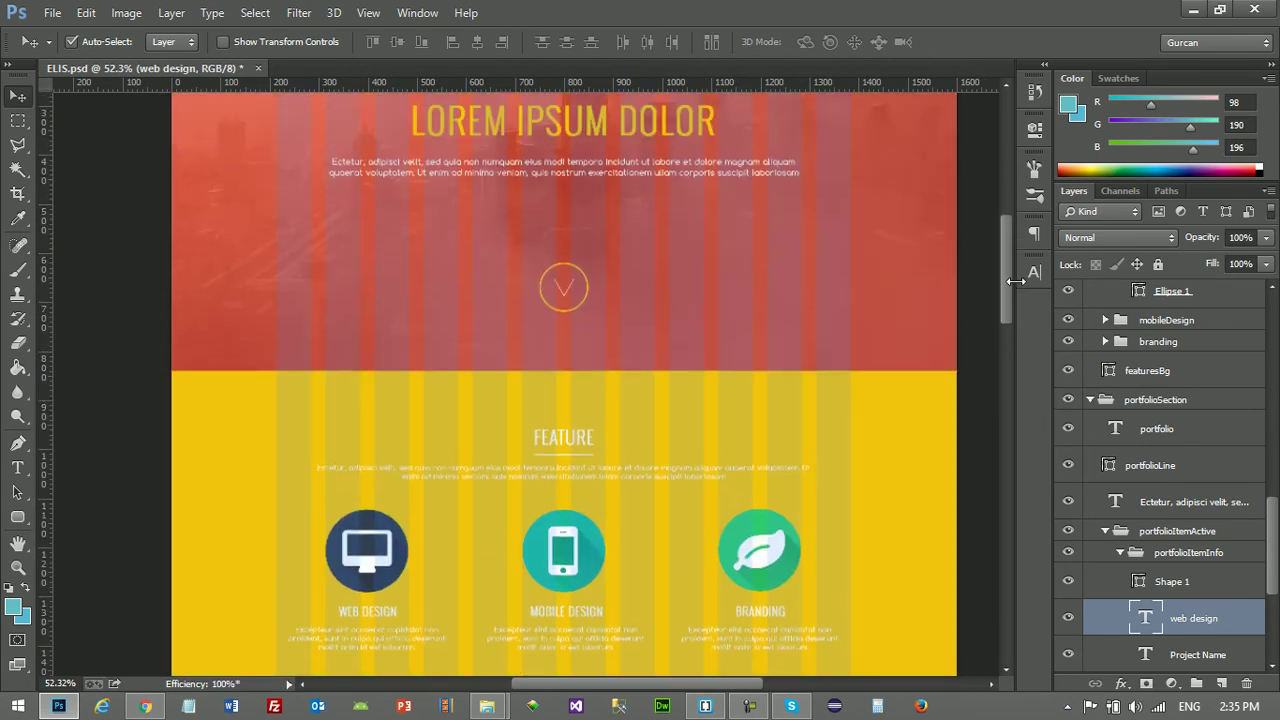
Search Google Fonts for 'oswald', select it from its specimen page, and expand the selected-family drawer
click(145, 706)
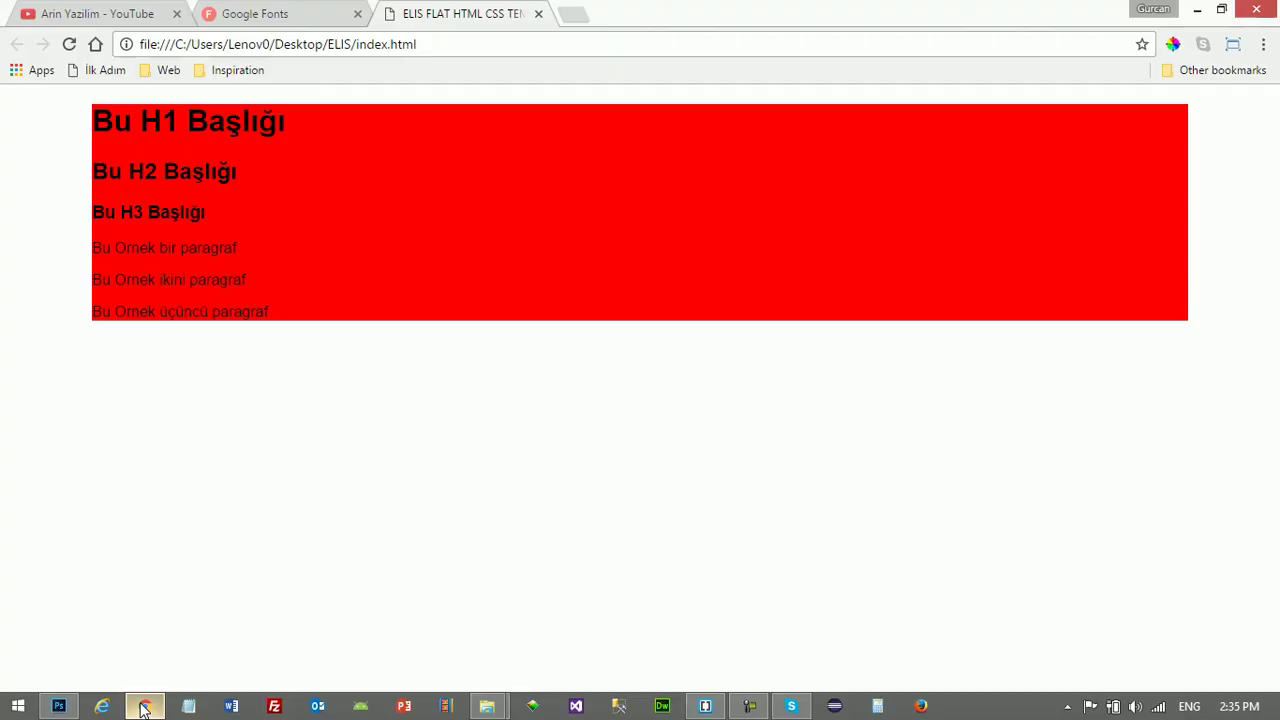
click(255, 14)
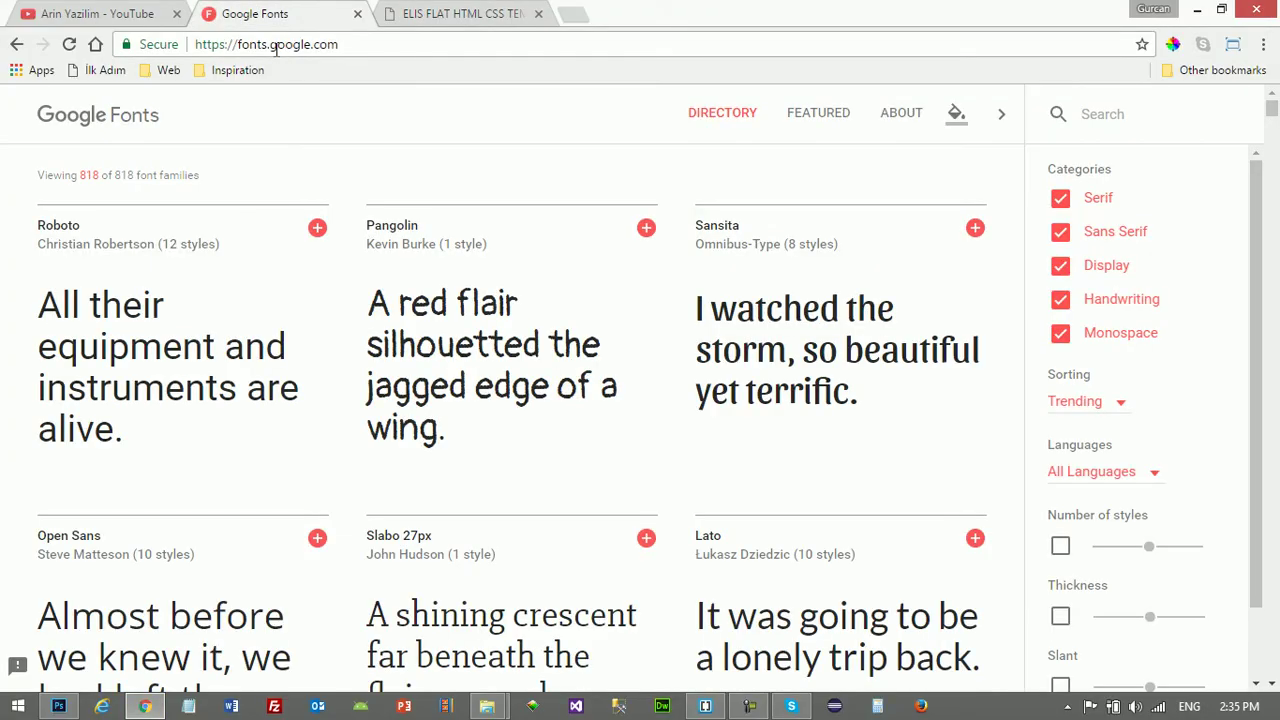
click(1096, 114)
text(oswal)
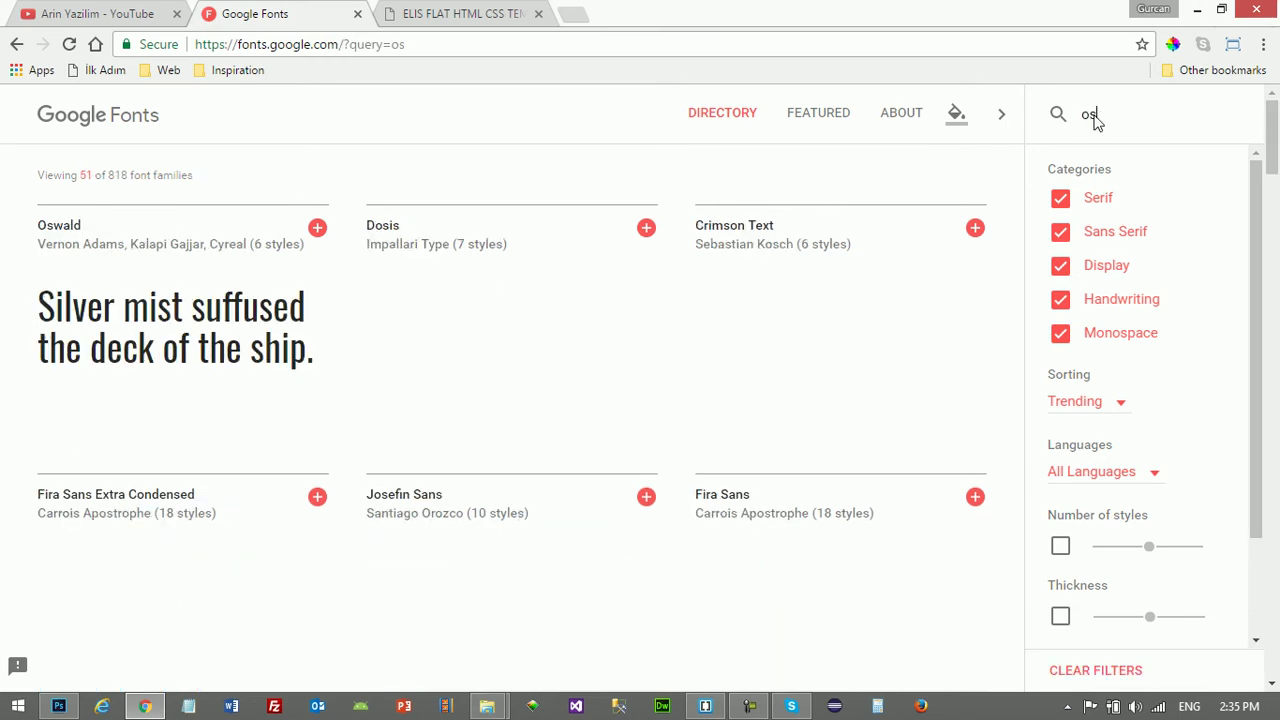
text(d)
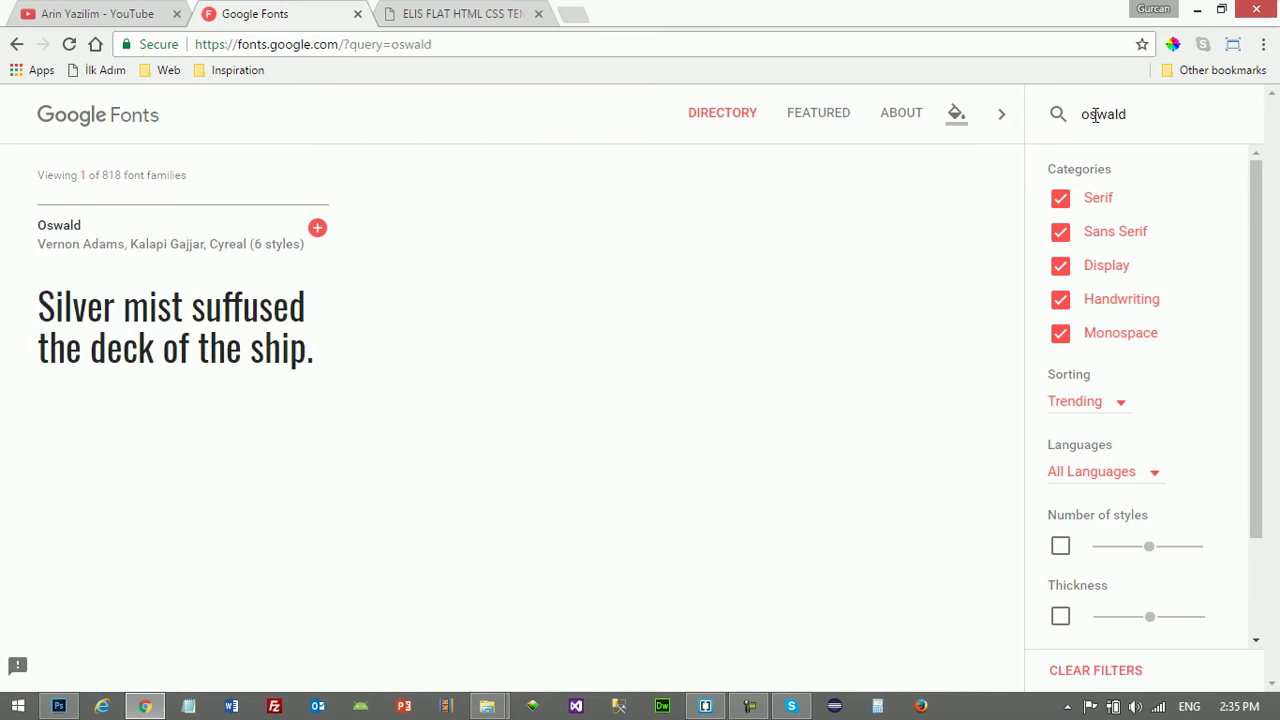
mouse_move(116, 232)
click(135, 233)
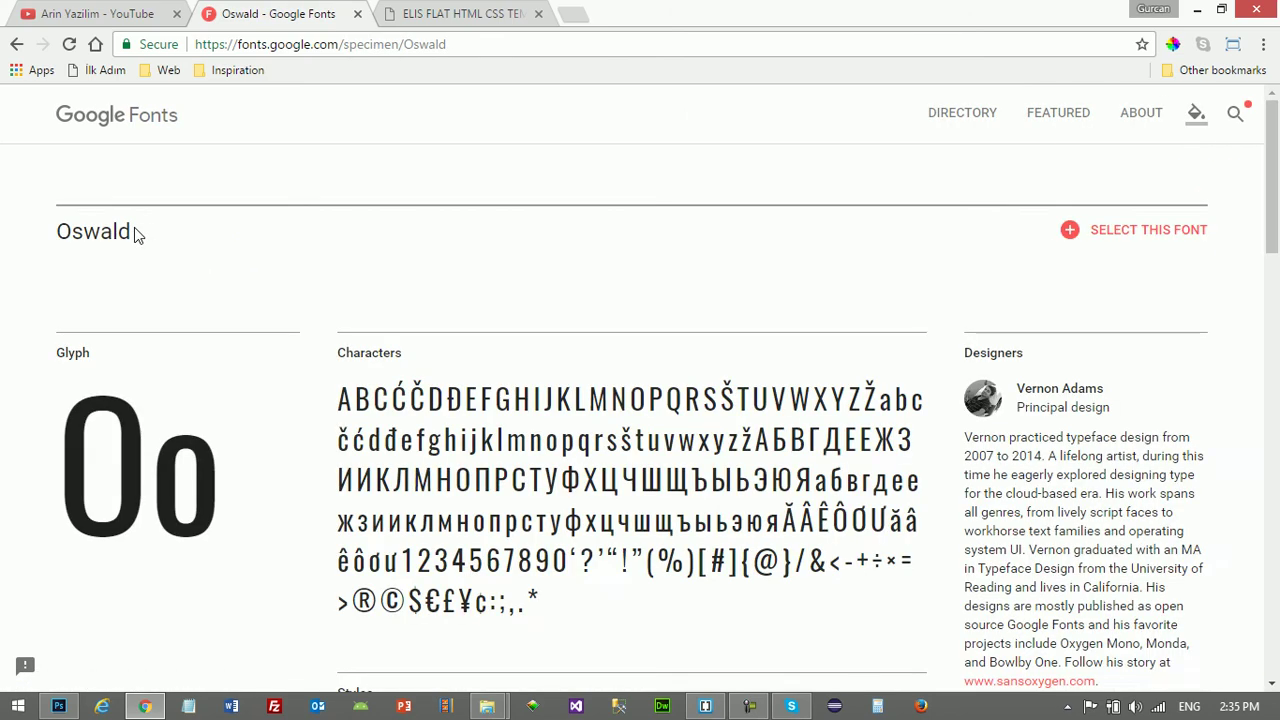
click(1133, 237)
click(920, 612)
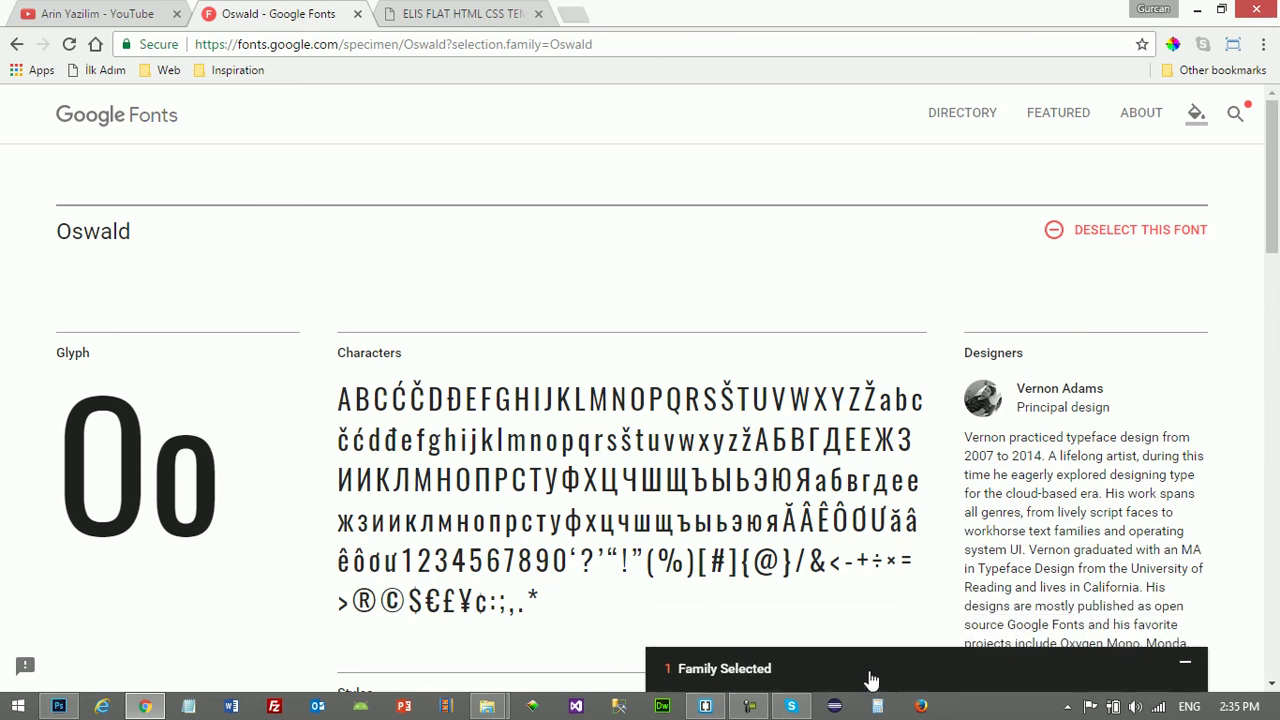
click(868, 680)
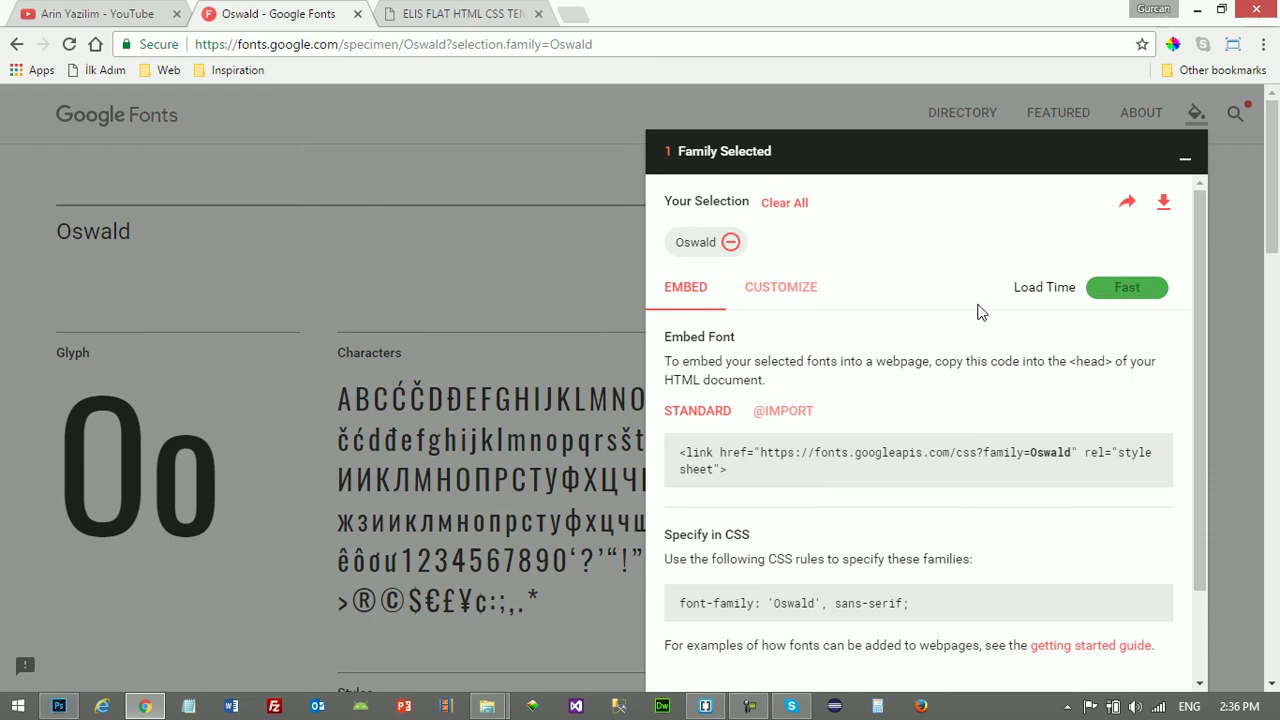
Customize Oswald so only the light 300 and bold 700 weights are ticked
click(792, 300)
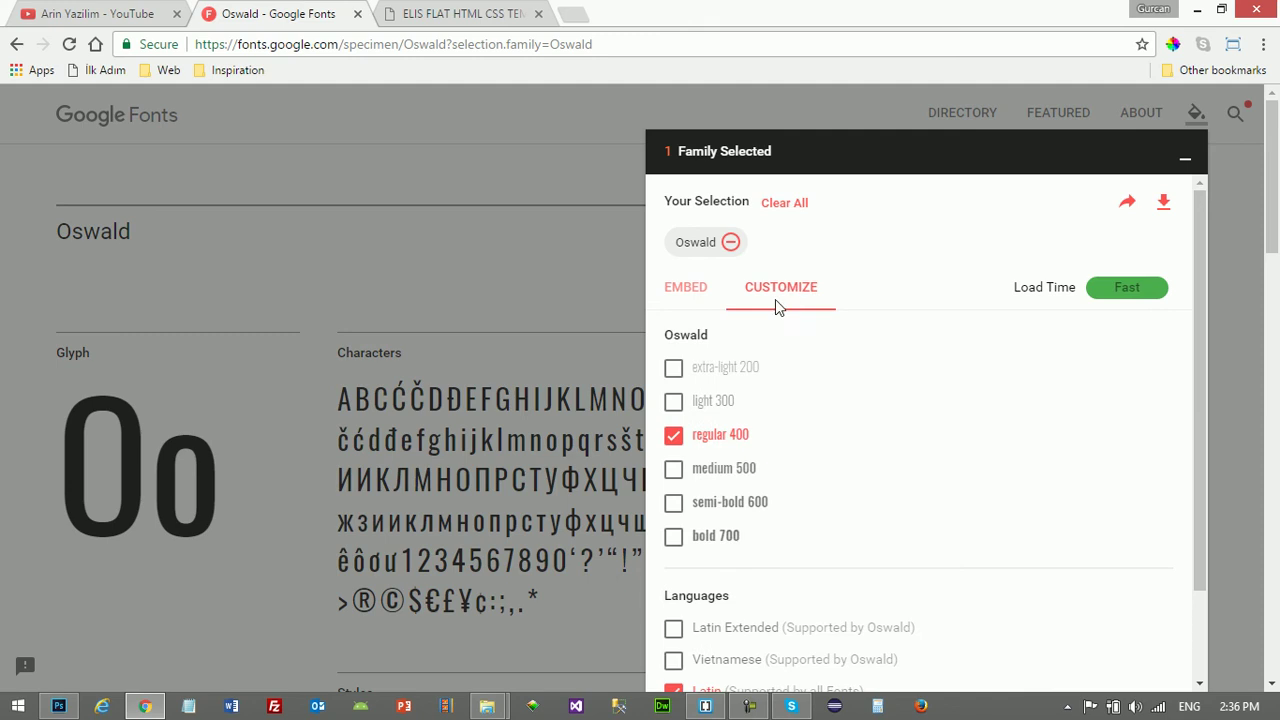
click(673, 368)
click(673, 401)
click(673, 470)
click(673, 503)
click(673, 538)
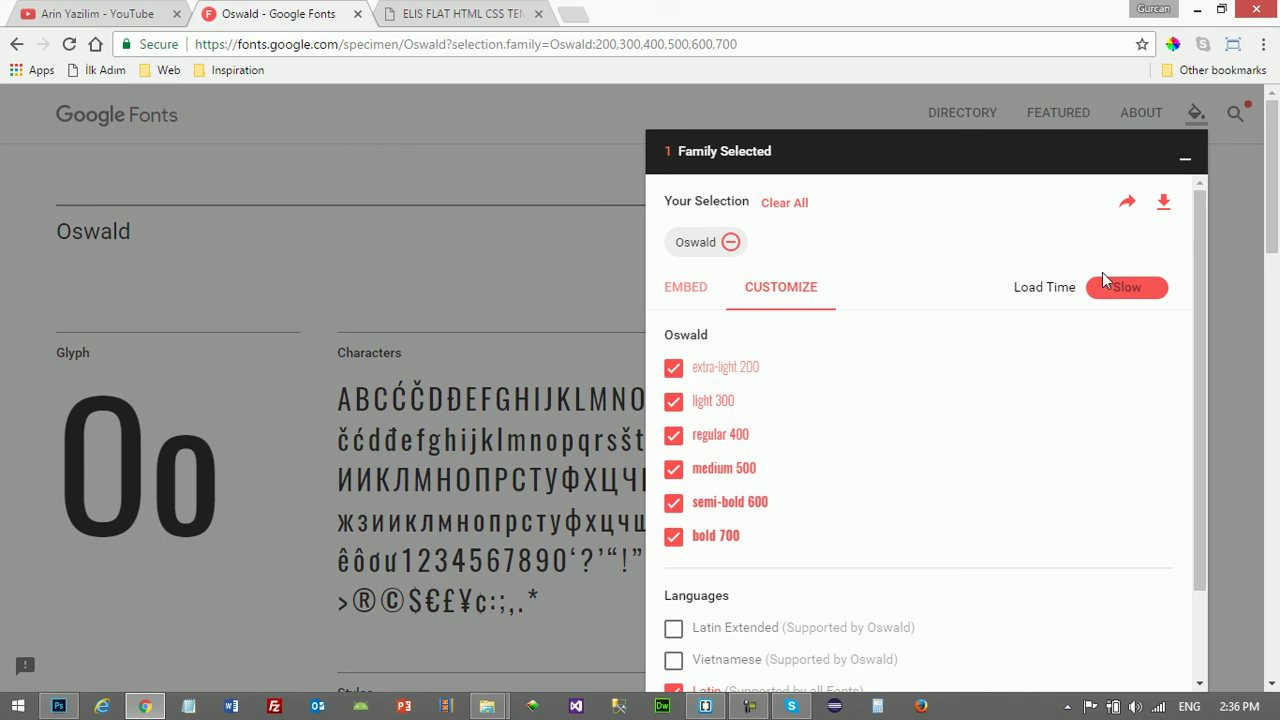
click(675, 370)
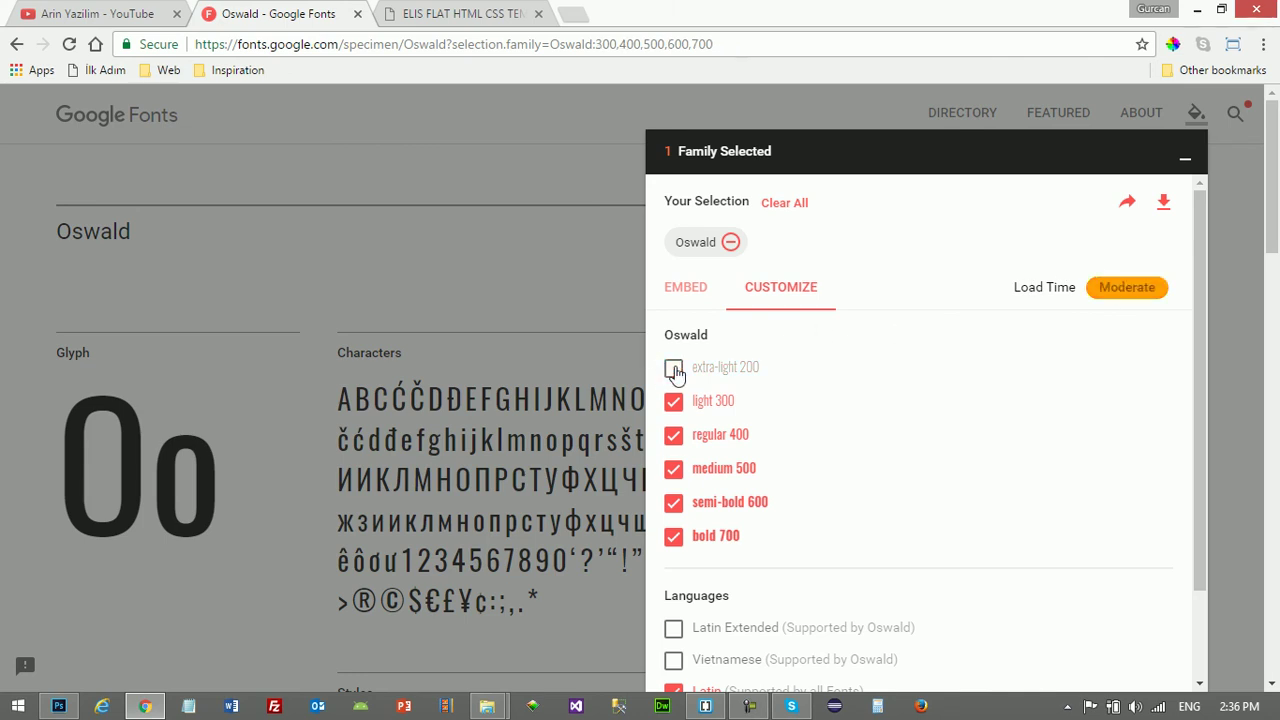
click(675, 437)
click(675, 470)
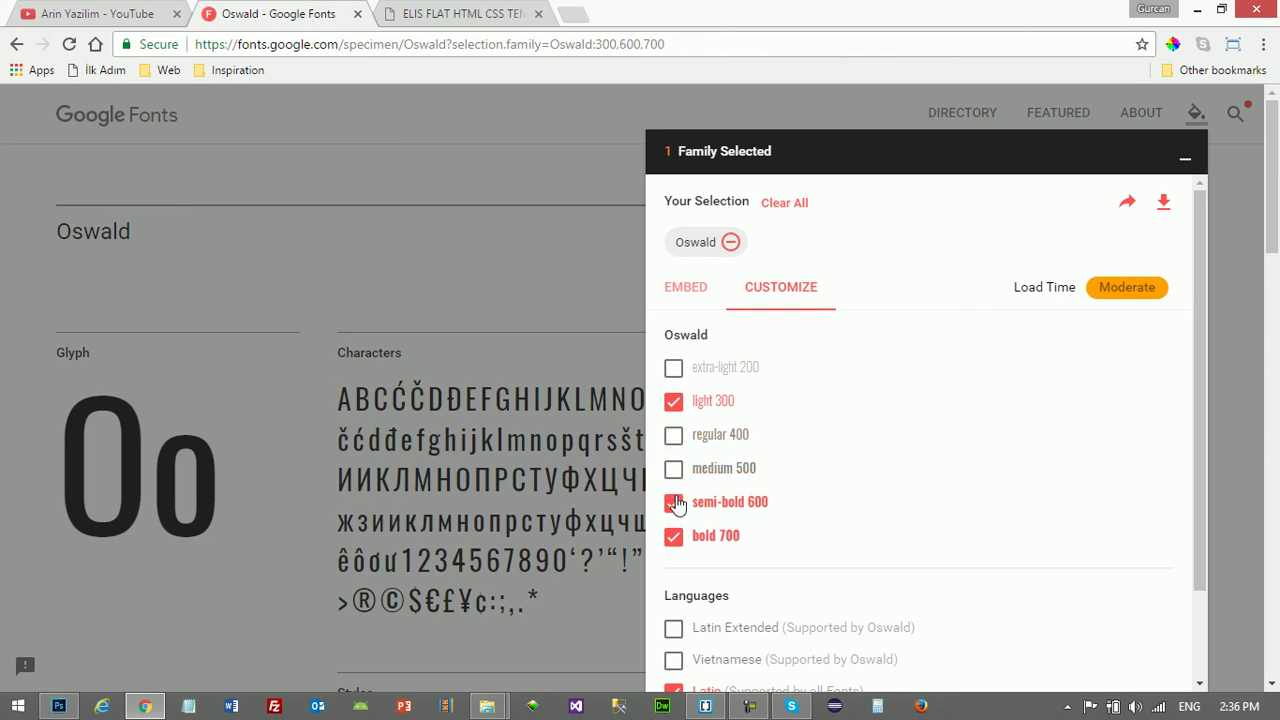
click(676, 503)
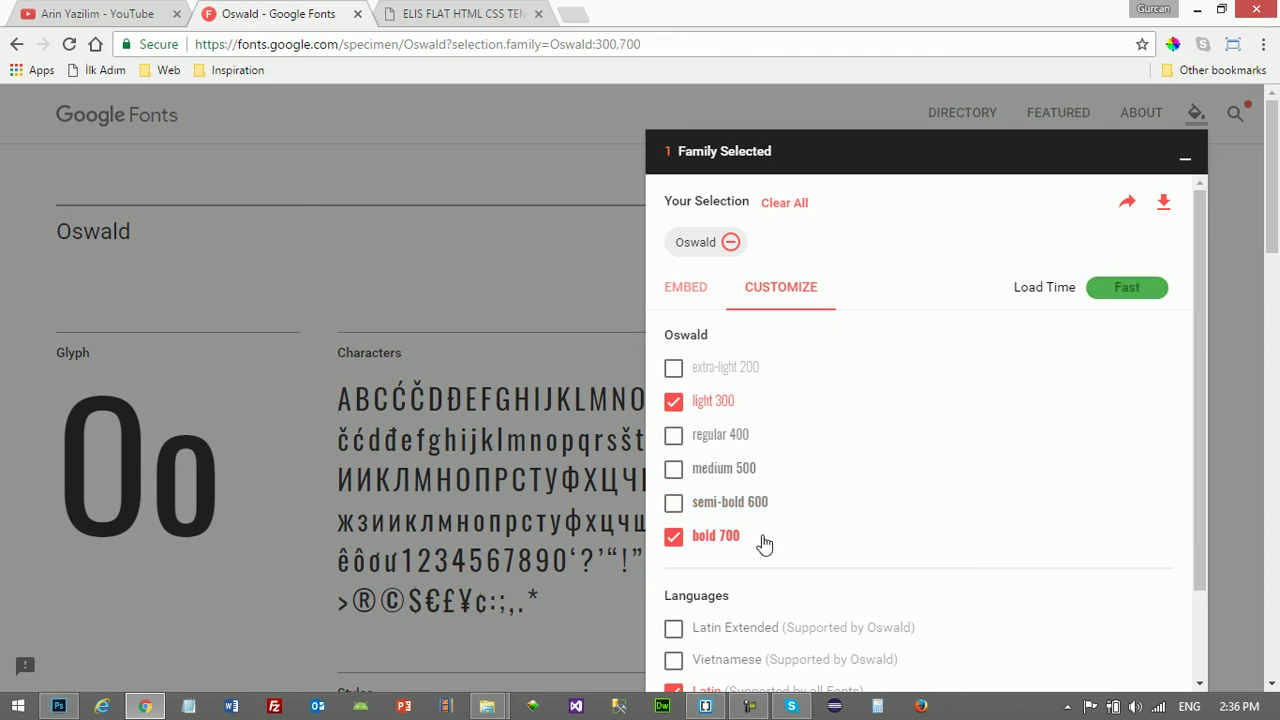
Return to Embed and select Oswald's standard <link> code
click(686, 290)
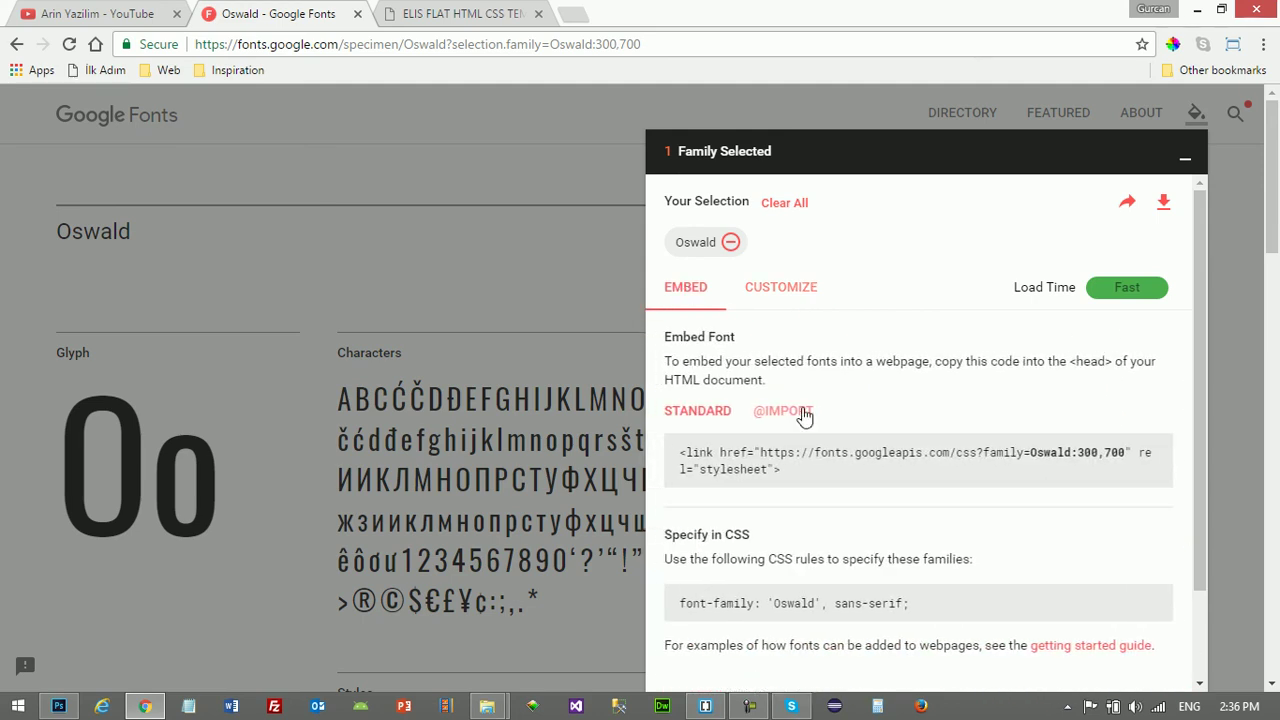
scroll(811, 440, down, 2)
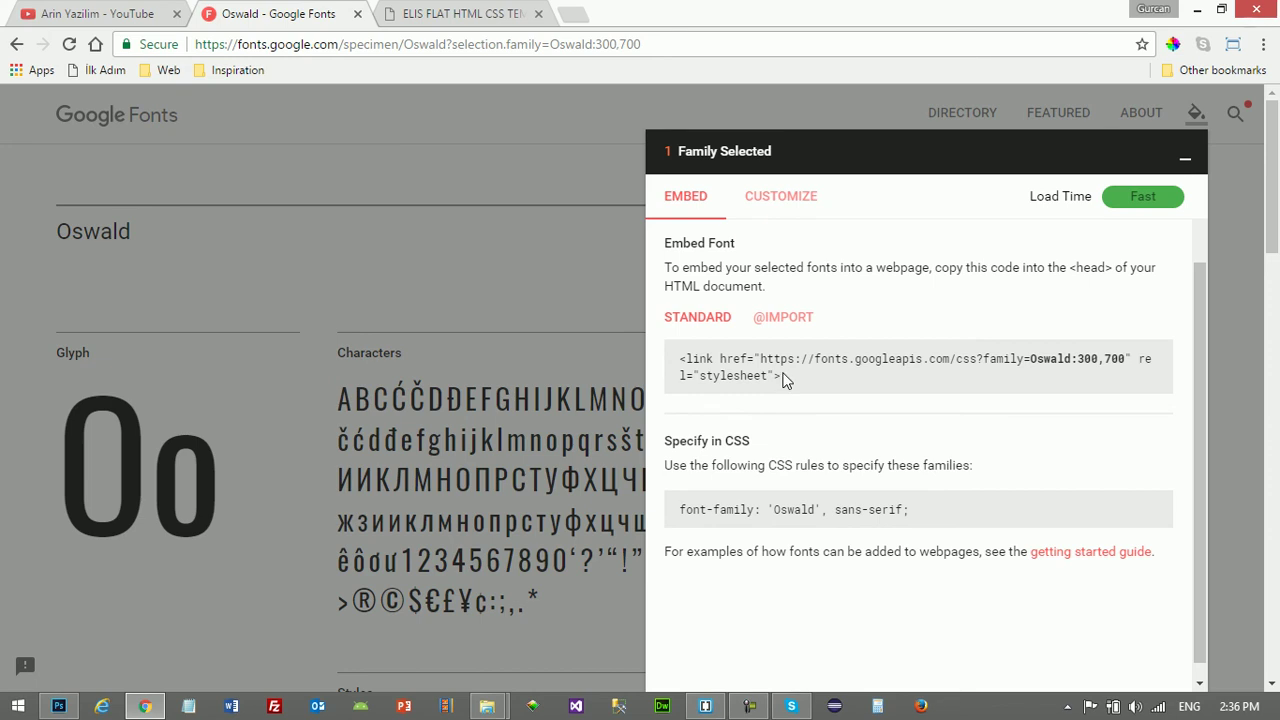
drag(783, 377, 680, 366)
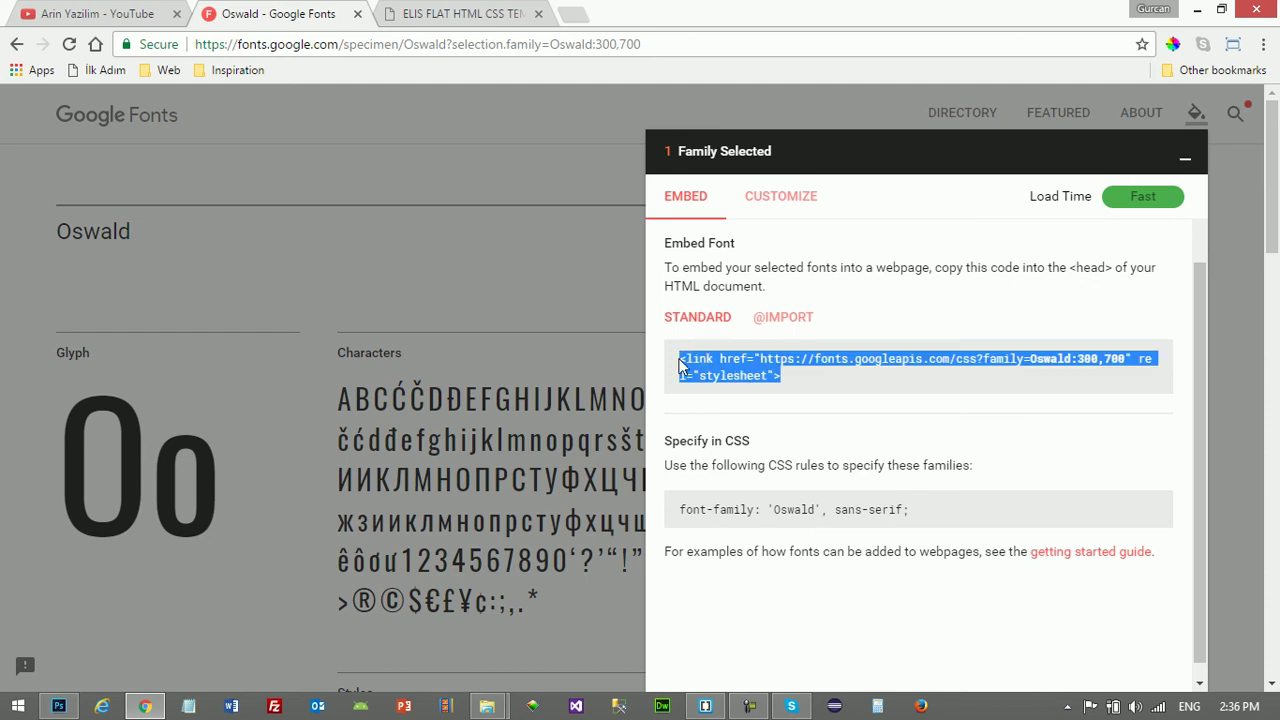
click(705, 706)
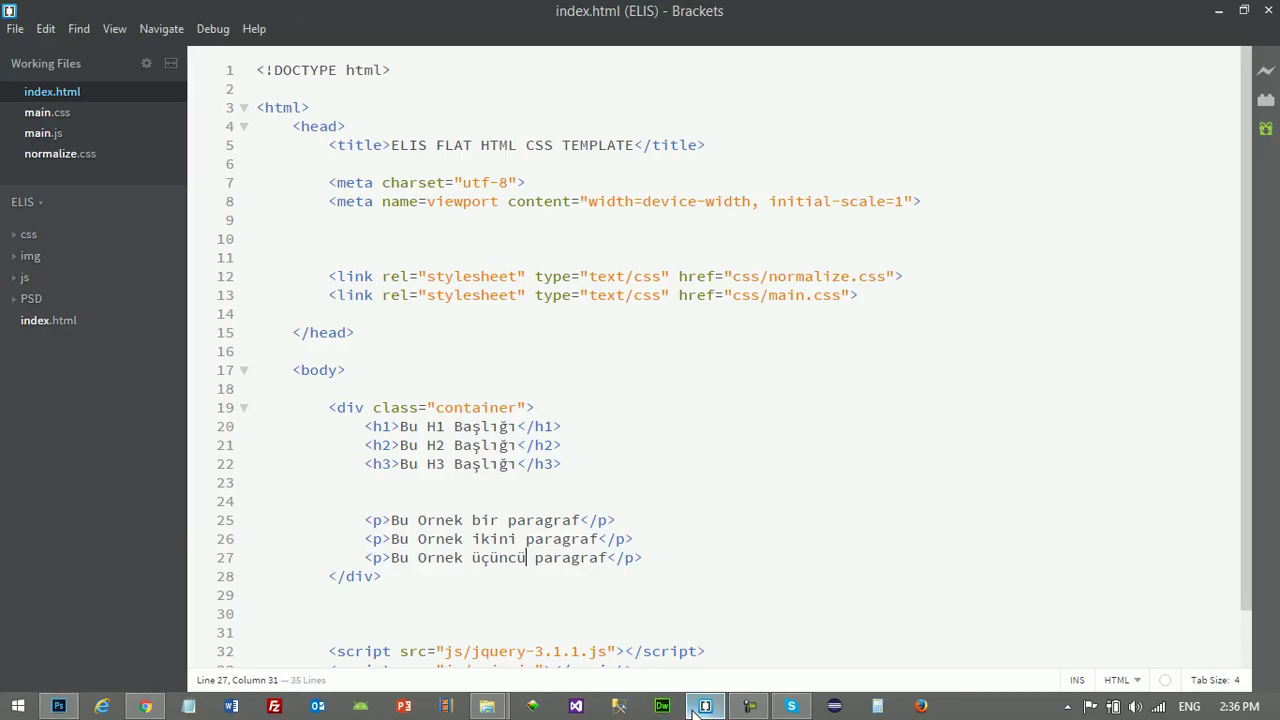
Paste the Oswald <link> into the empty head line 11 of index.html and save
click(339, 258)
text(<link href="https://fonts.googleapis.com/css?family=Oswald:300,700" rel="stylesheet">)
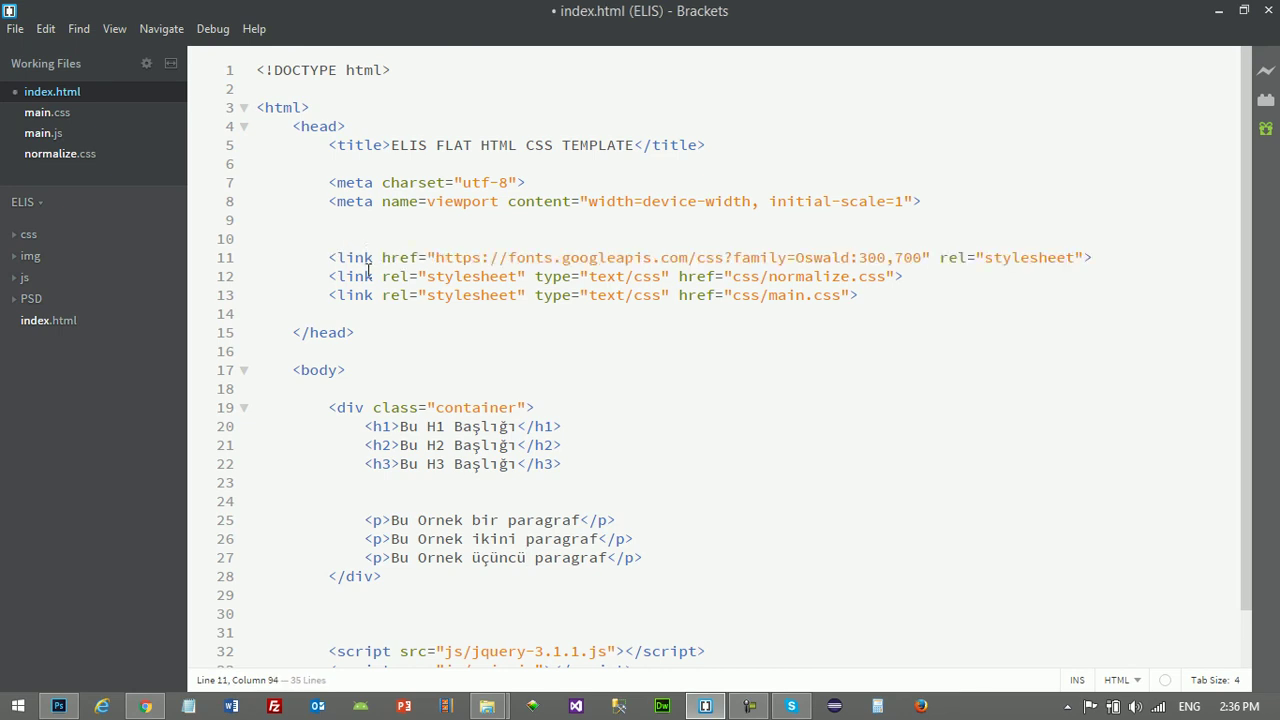
key(ctrl+s)
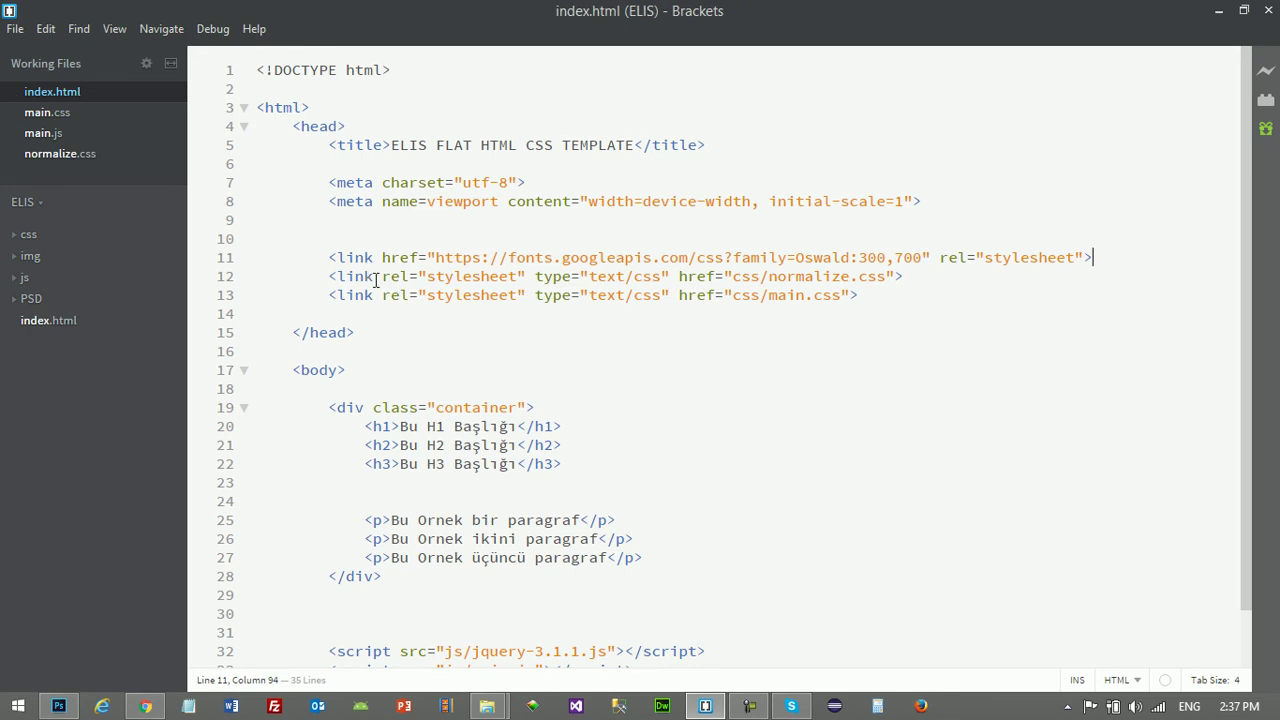
Copy Oswald's font-family CSS rule from the Google Fonts page
click(145, 706)
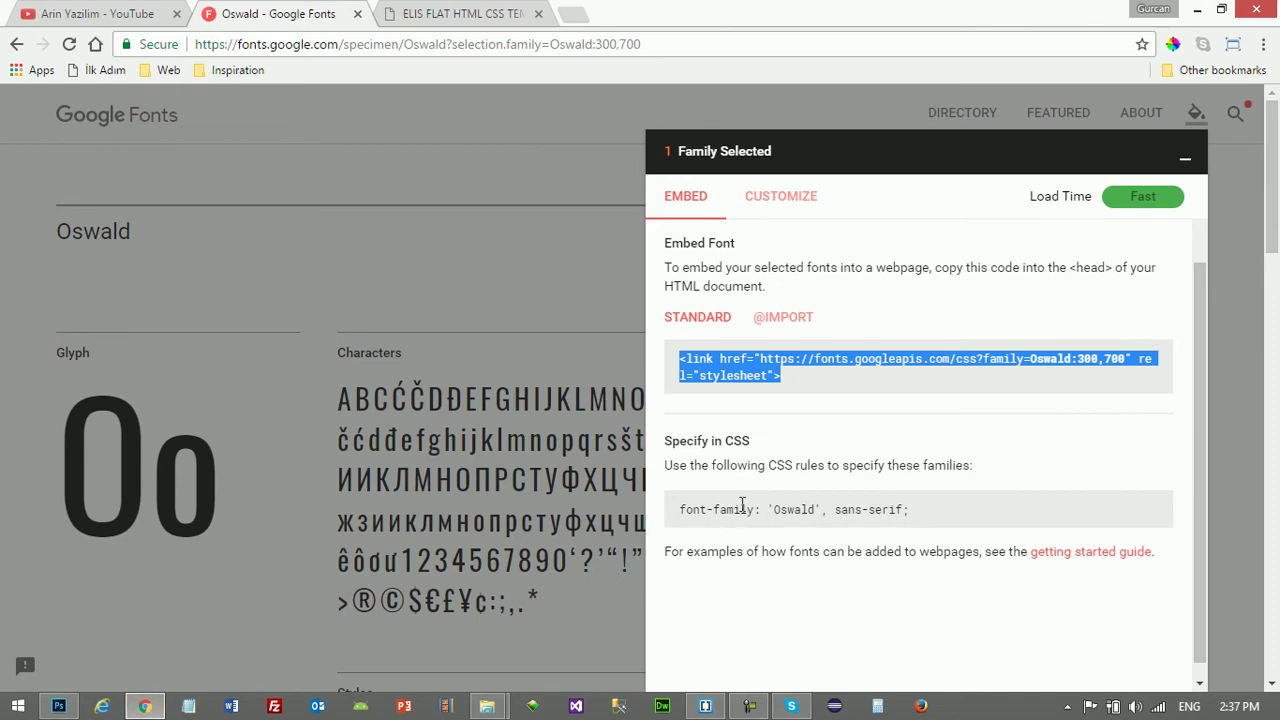
drag(910, 509, 677, 515)
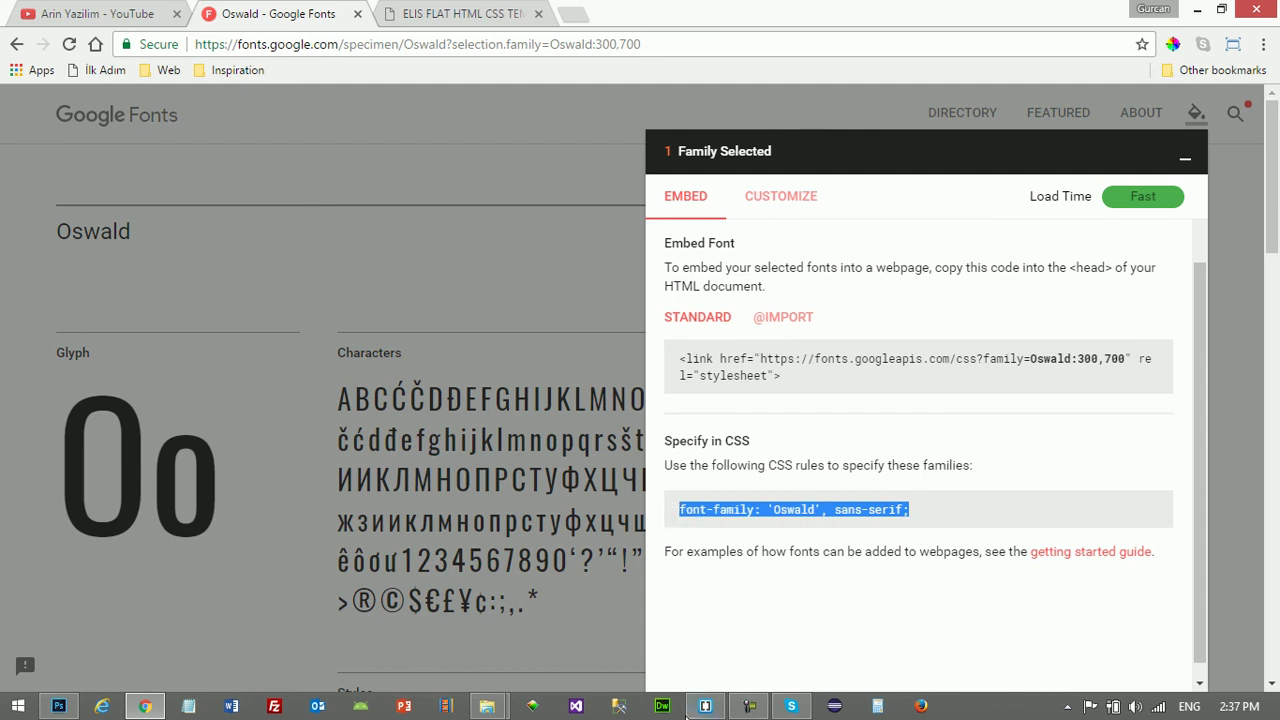
click(705, 706)
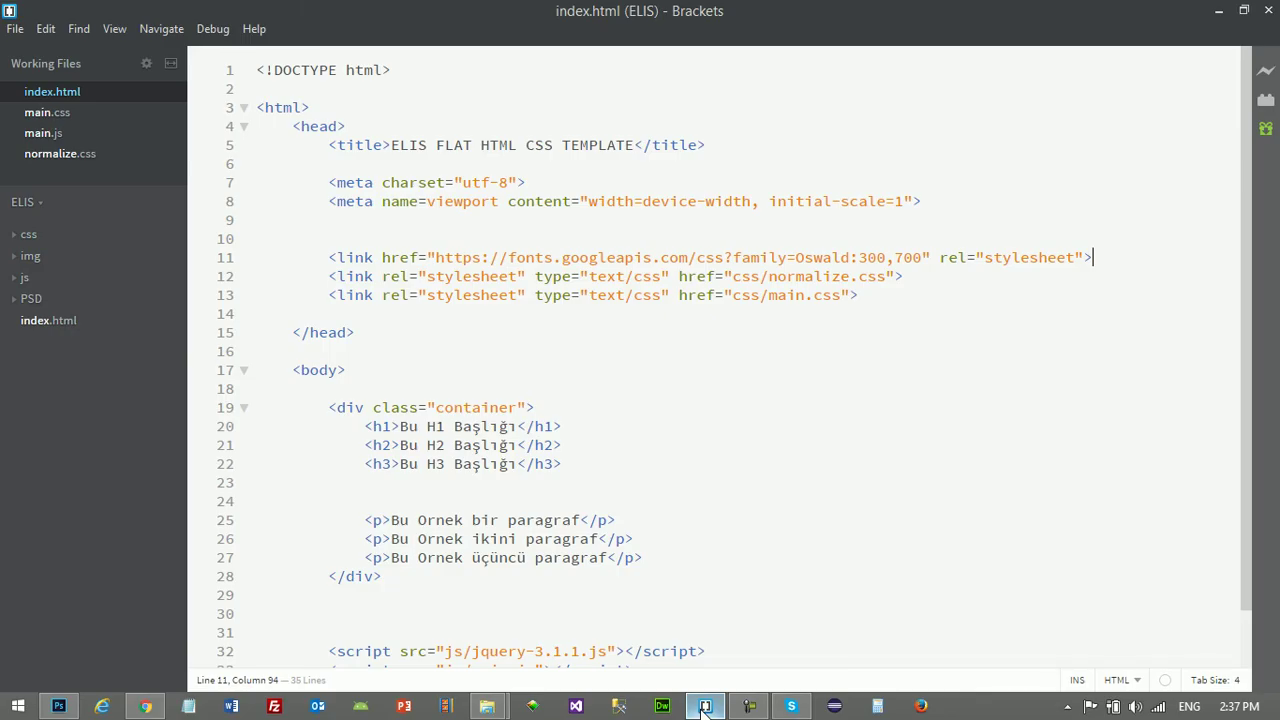
click(40, 113)
Add an h1 rule in main.css with font-family 'Oswald', sans-serif and save
click(296, 153)
key(Return)
key(Return)
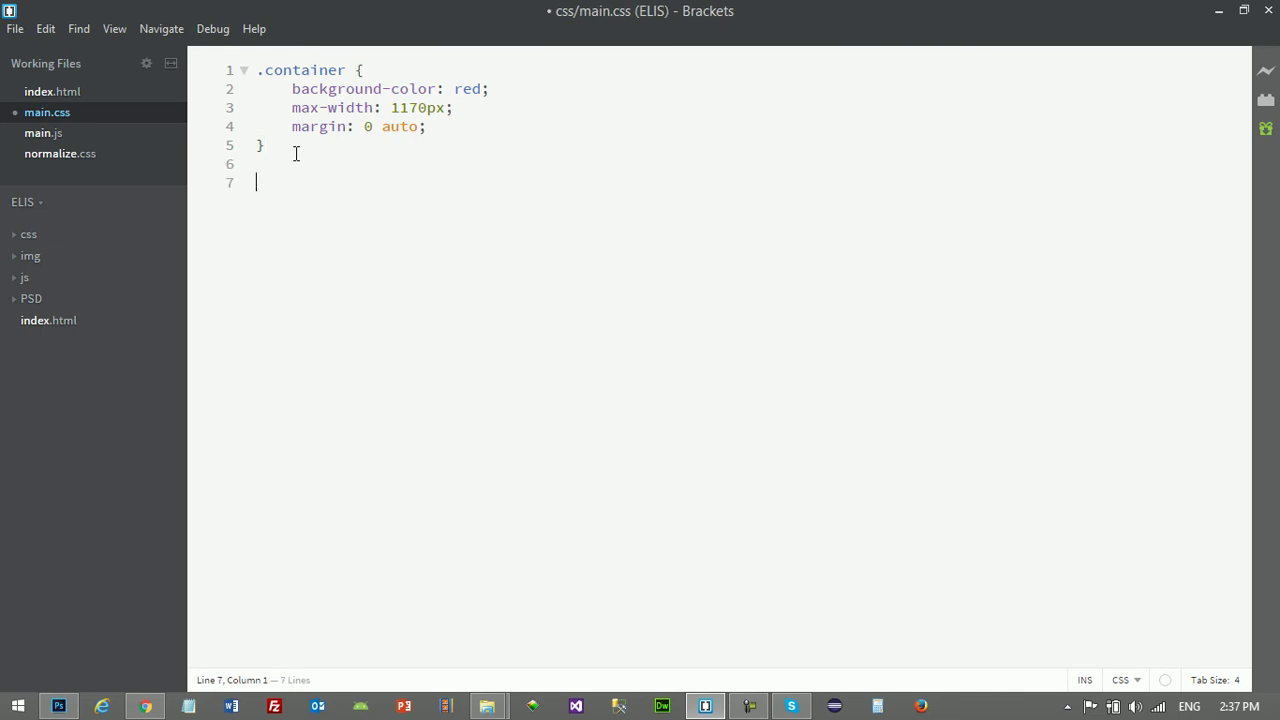
text(h2)
text(1)
text({})
key(Left)
key(Return)
key(Return)
key(Return)
key(Up)
key(Up)
text(font-family: 'Oswald', sans-serif;)
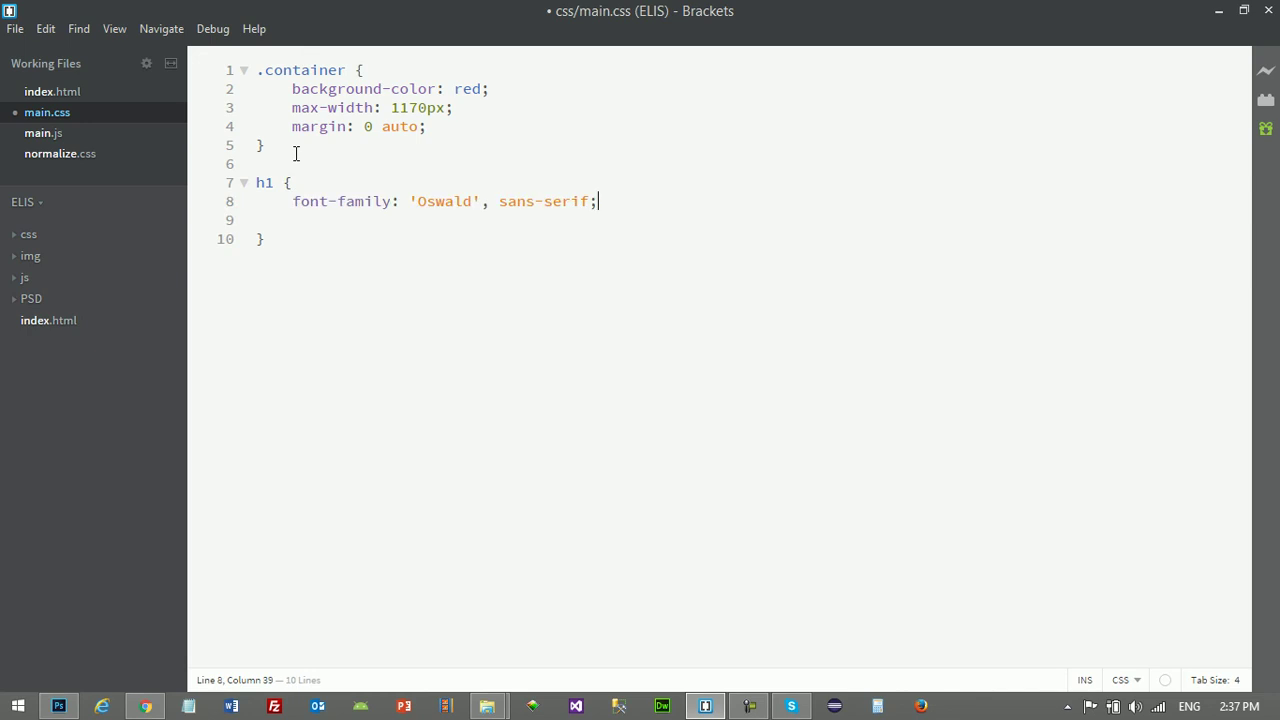
key(ctrl+s)
Give the h1 rule font-size: 36px and glance at the ELIS preview in Chrome
click(300, 223)
text(font)
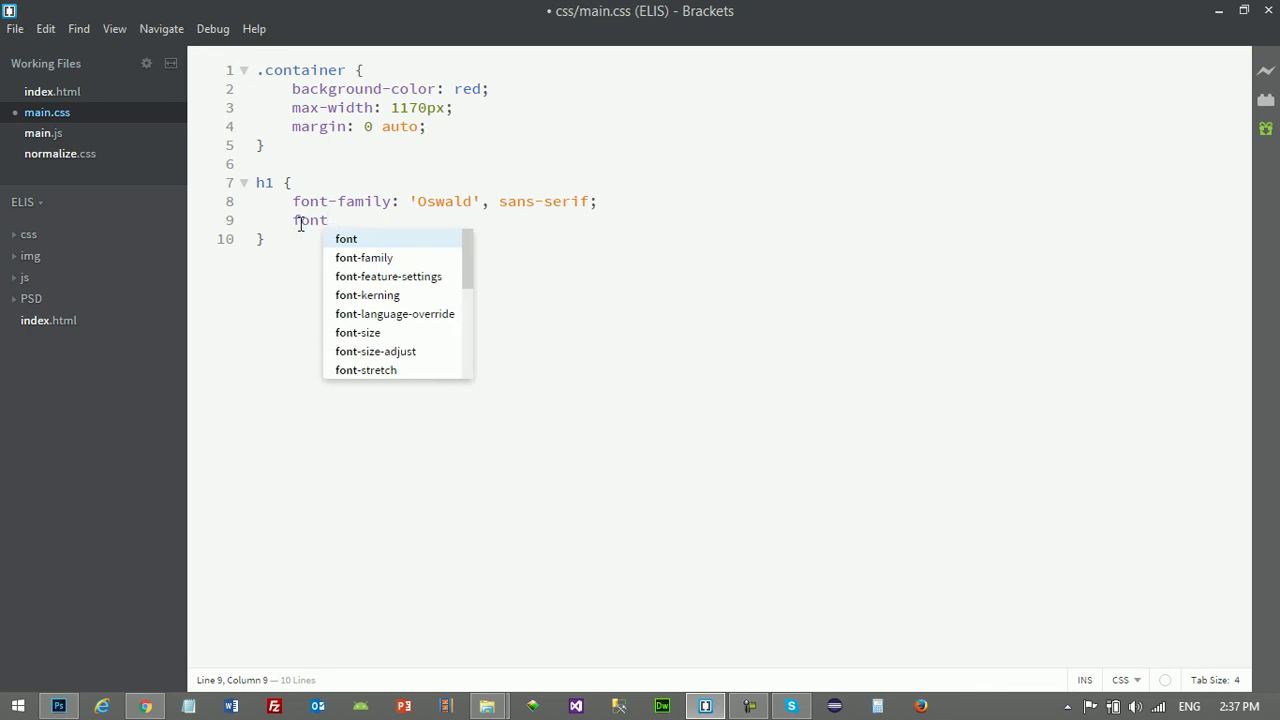
text(-s)
key(Return)
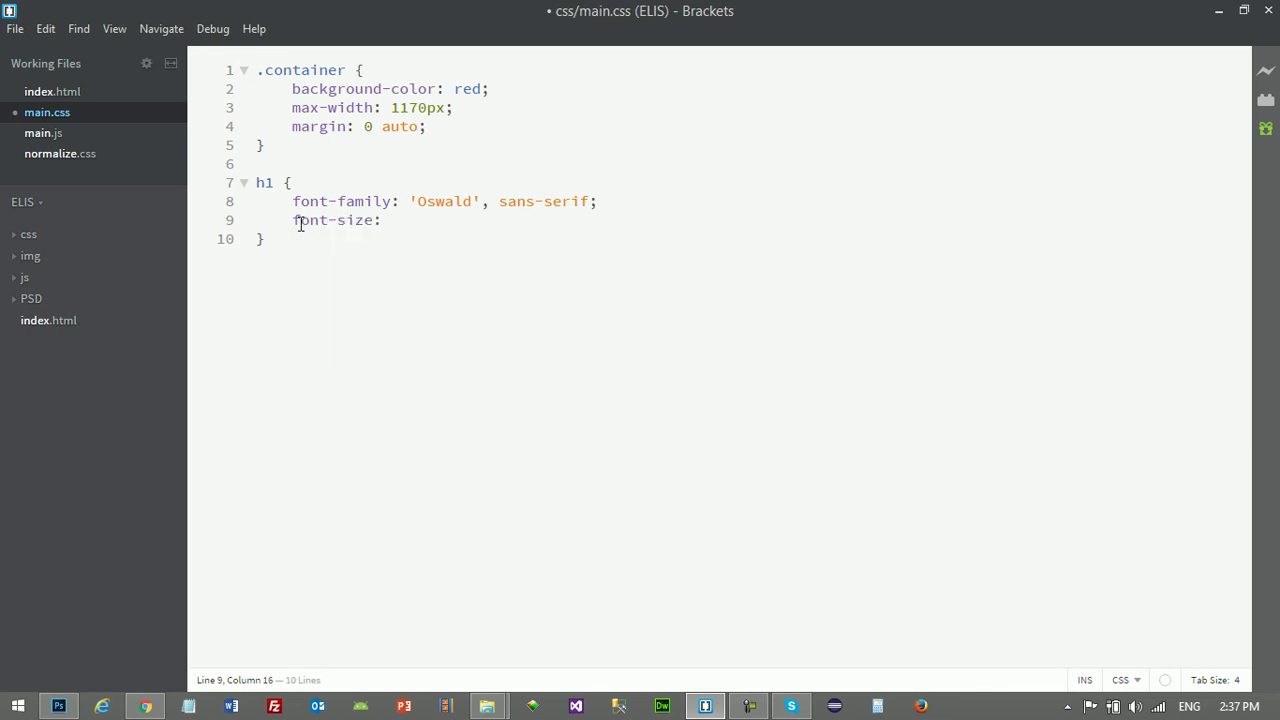
text(36px;)
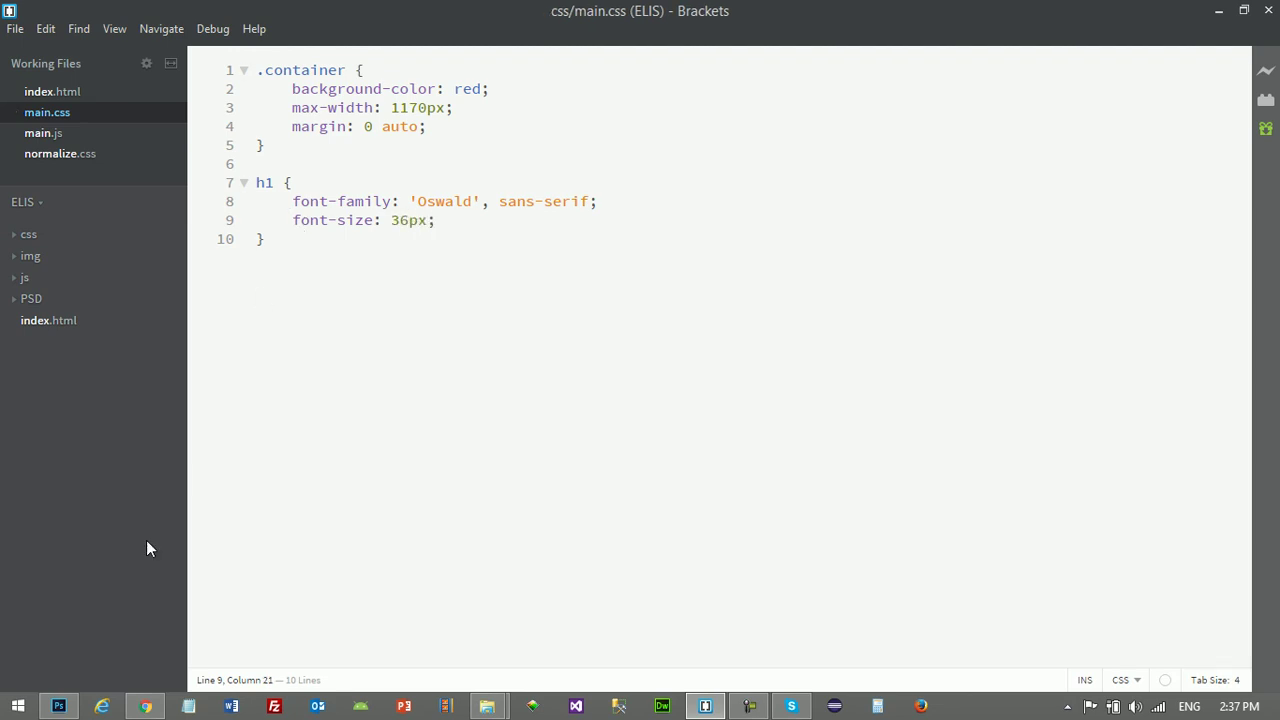
click(145, 706)
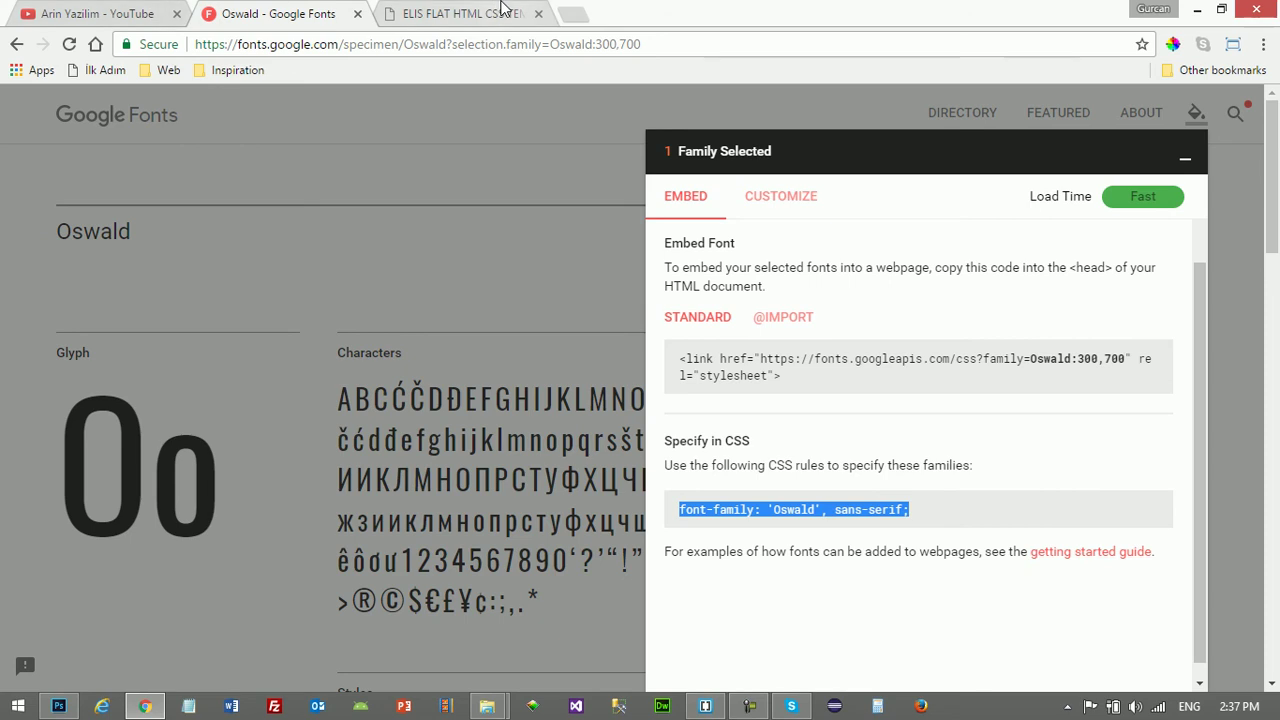
click(470, 14)
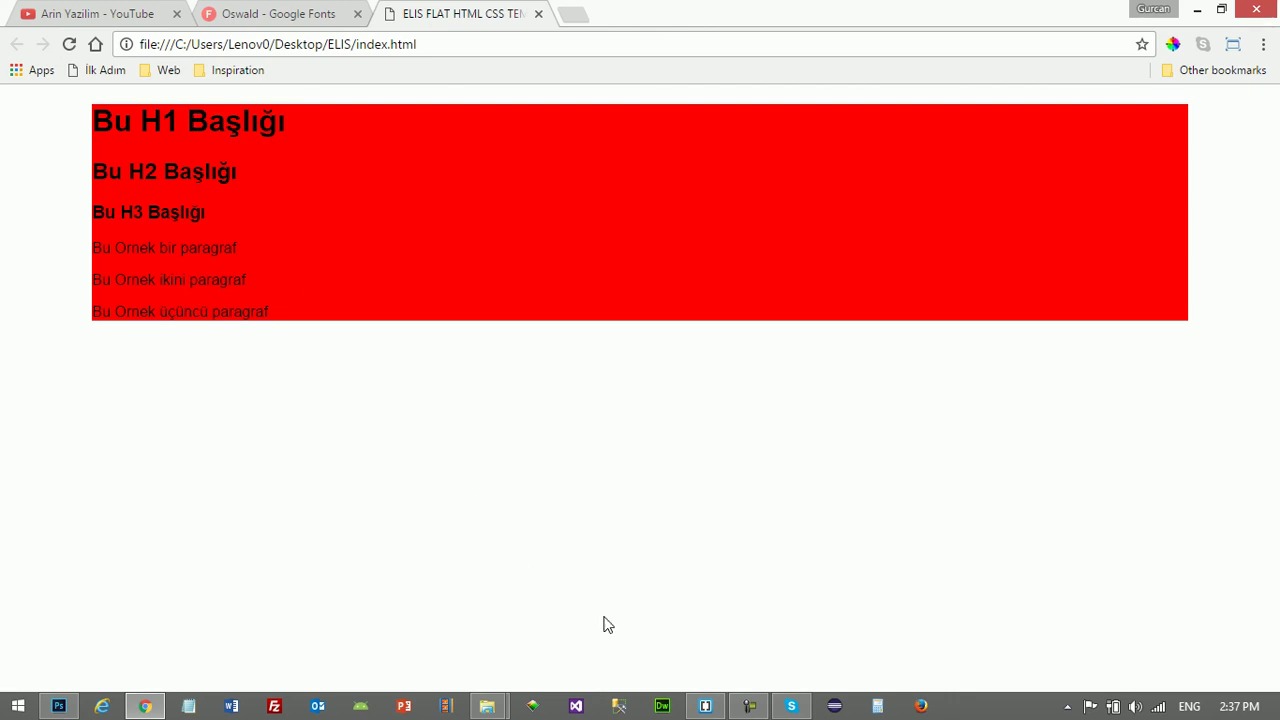
click(705, 706)
Delete background-color: red from the .container rule and save main.css
drag(489, 89, 265, 94)
key(BackSpace)
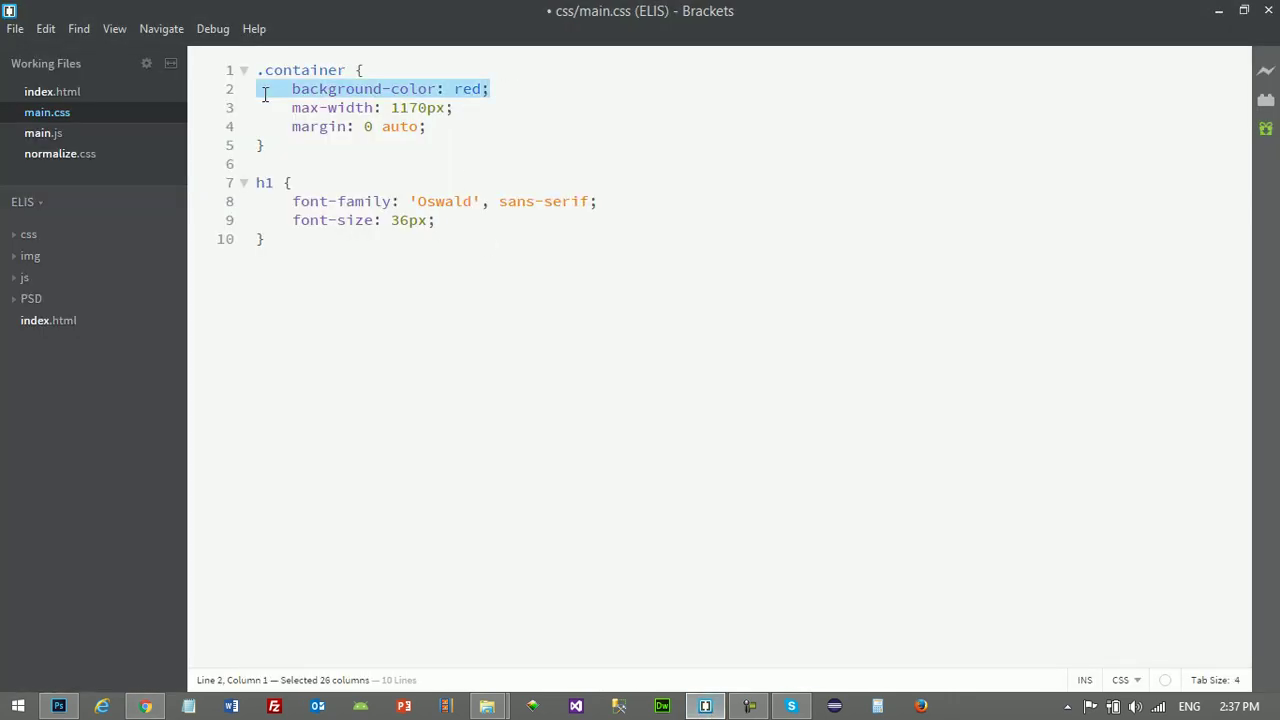
key(BackSpace)
key(ctrl+s)
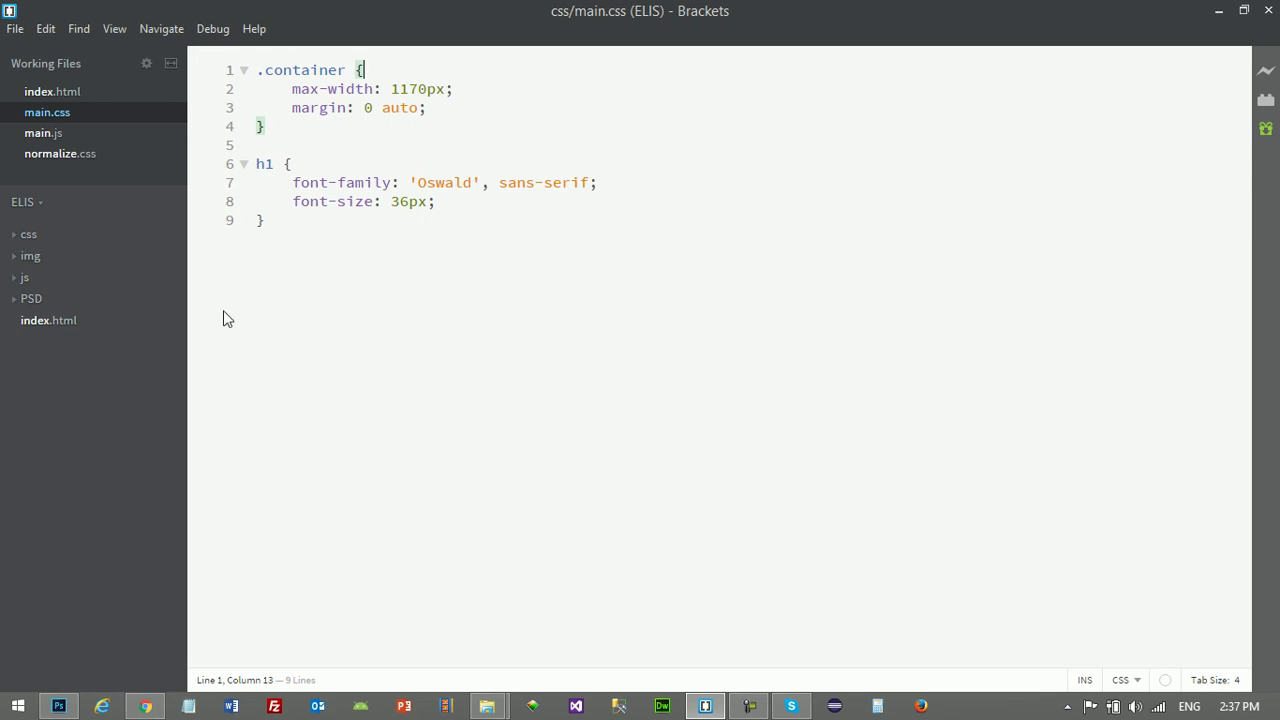
Reload the ELIS preview and inspect the H1 heading now shown in Oswald
click(145, 706)
click(69, 44)
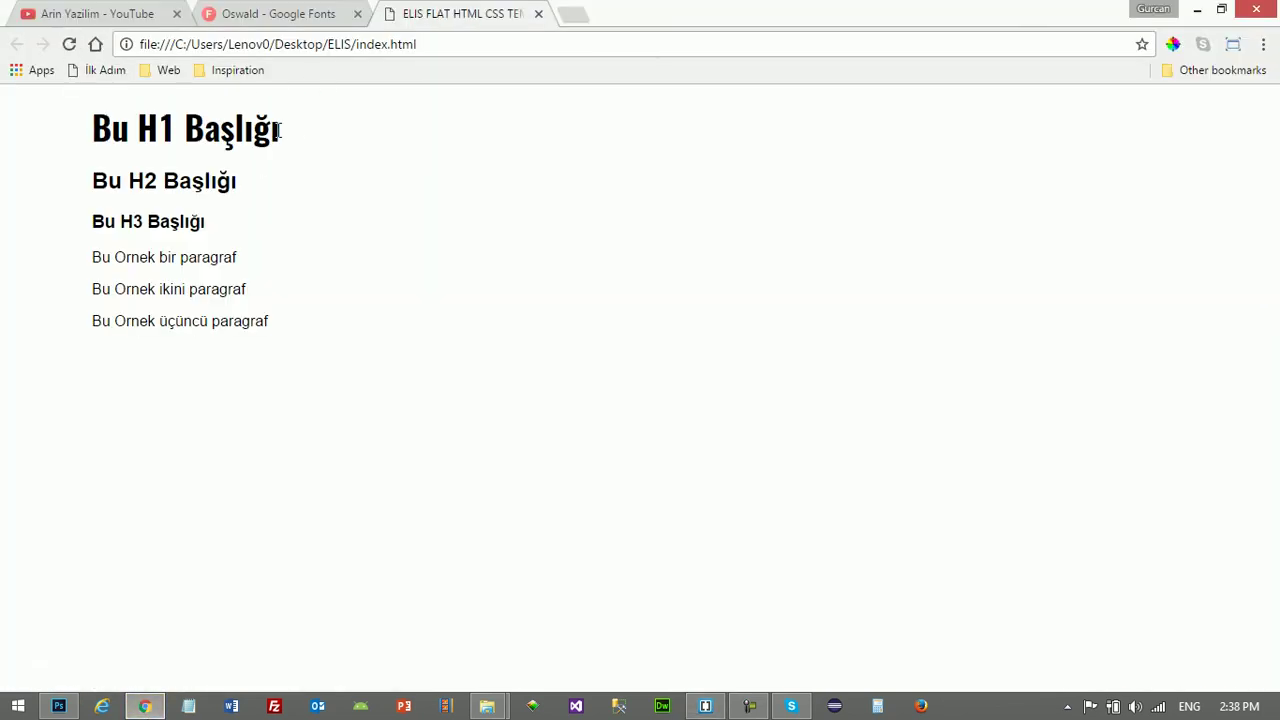
drag(284, 130, 112, 130)
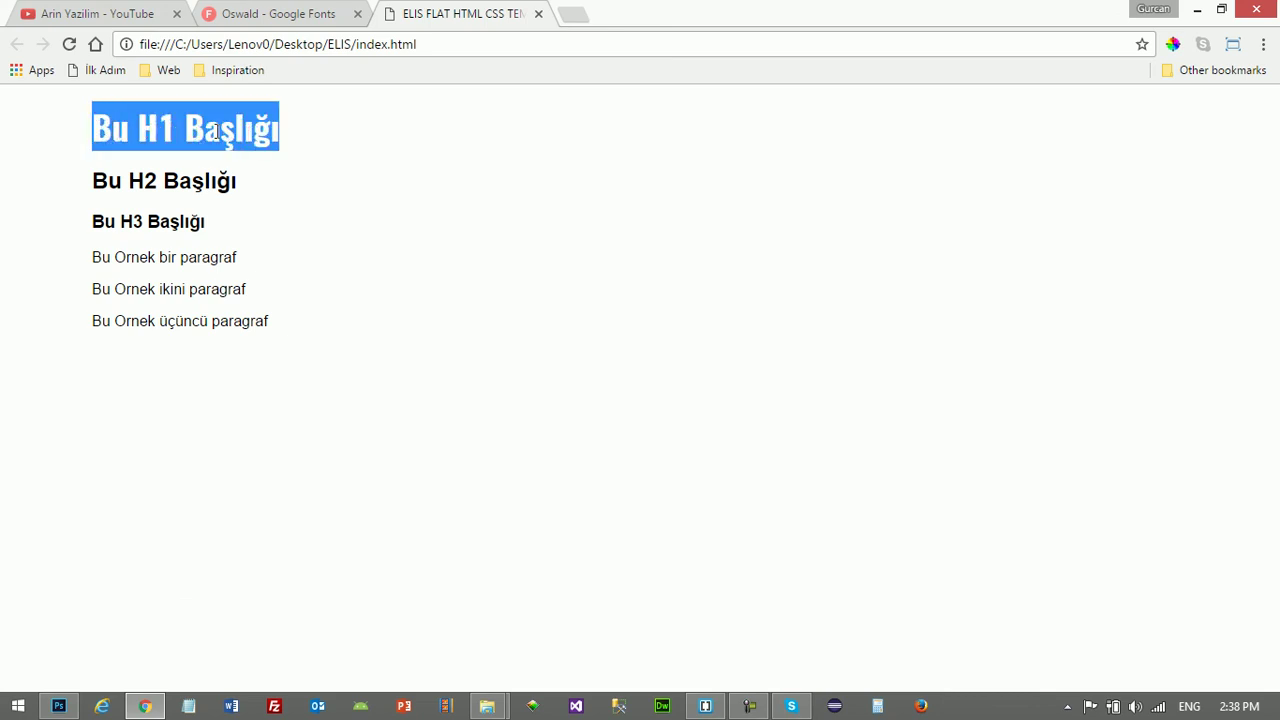
click(220, 136)
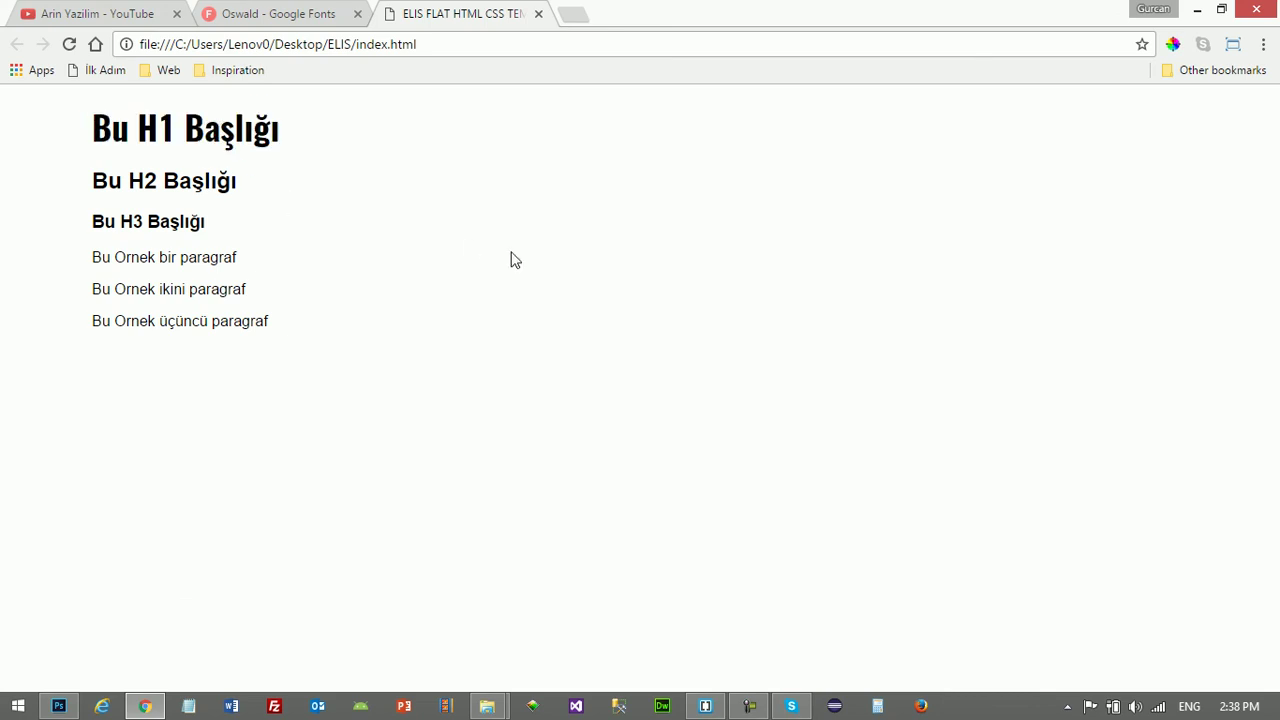
Bring index.html back up in Brackets' Working Files
click(700, 706)
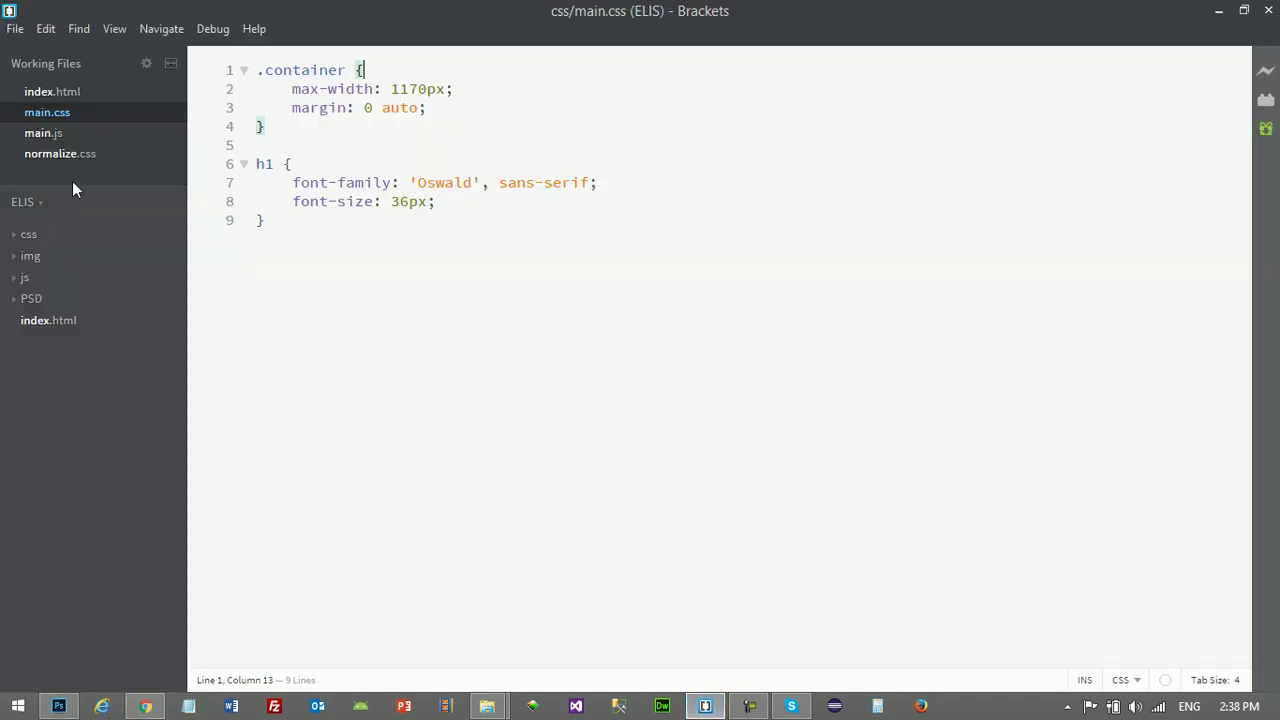
click(56, 92)
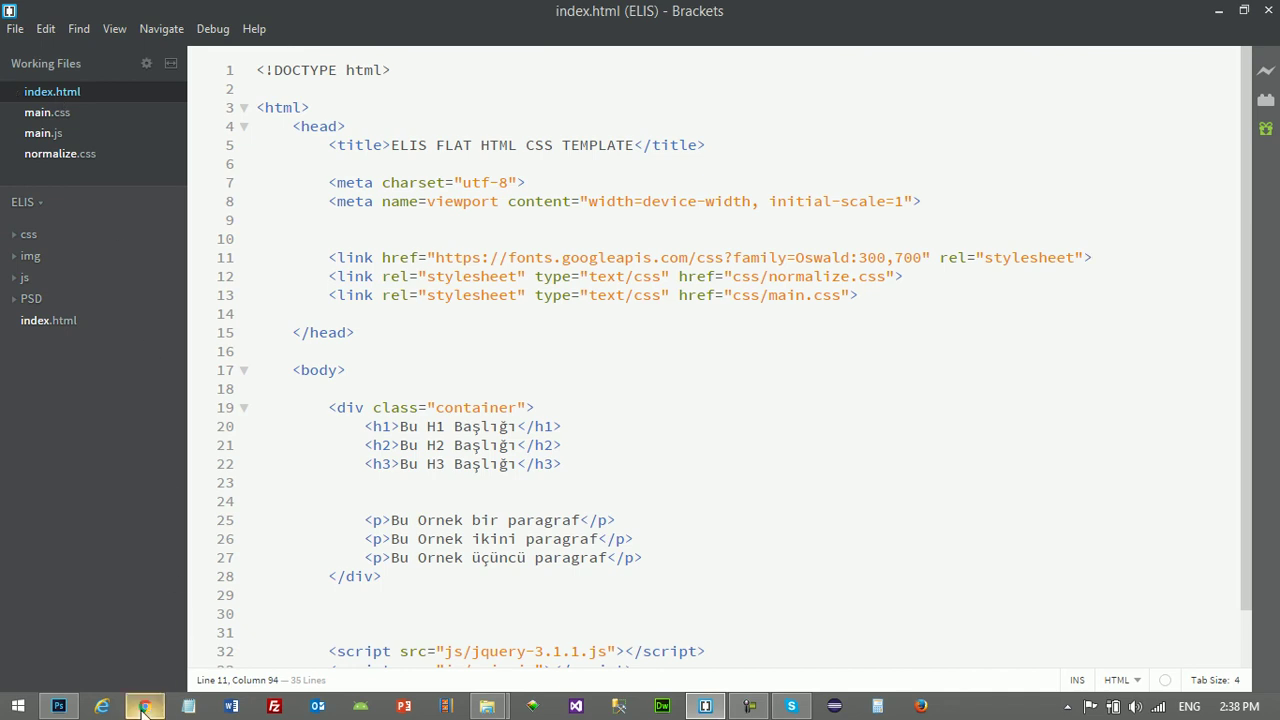
mouse_move(145, 706)
click(145, 607)
Search Google Fonts for Comfortaa and open its specimen page
click(275, 14)
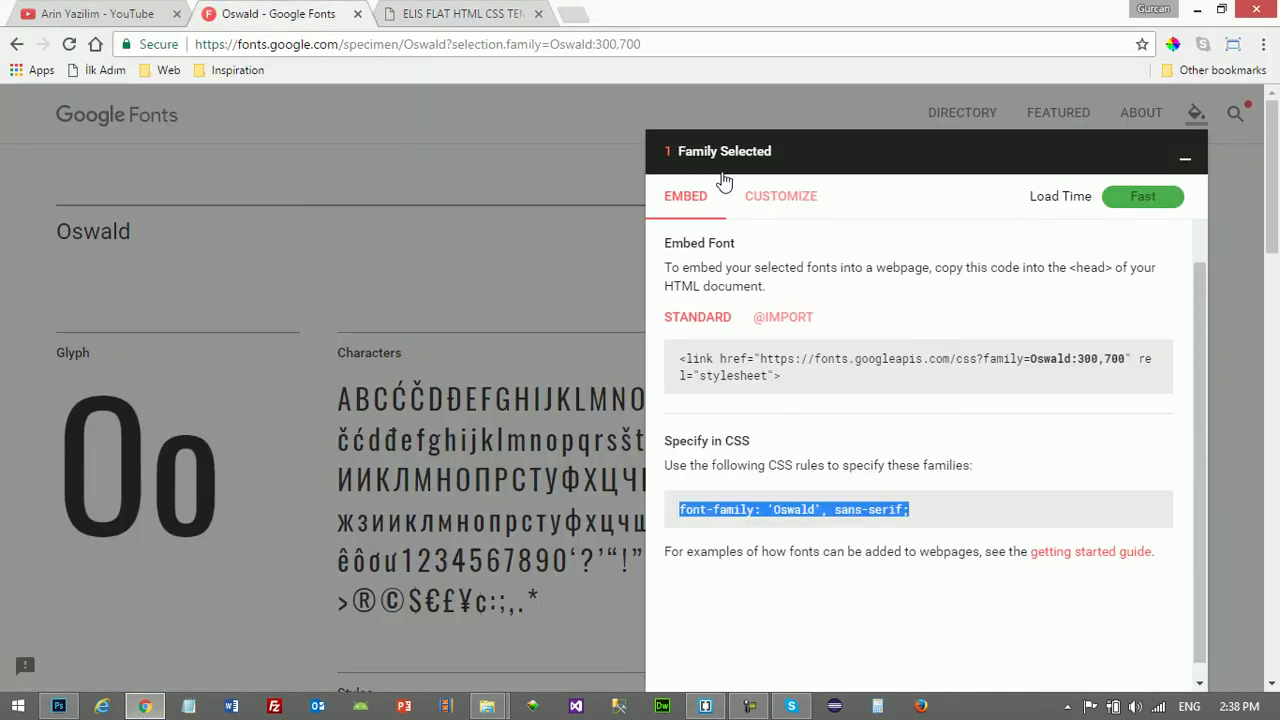
click(1185, 158)
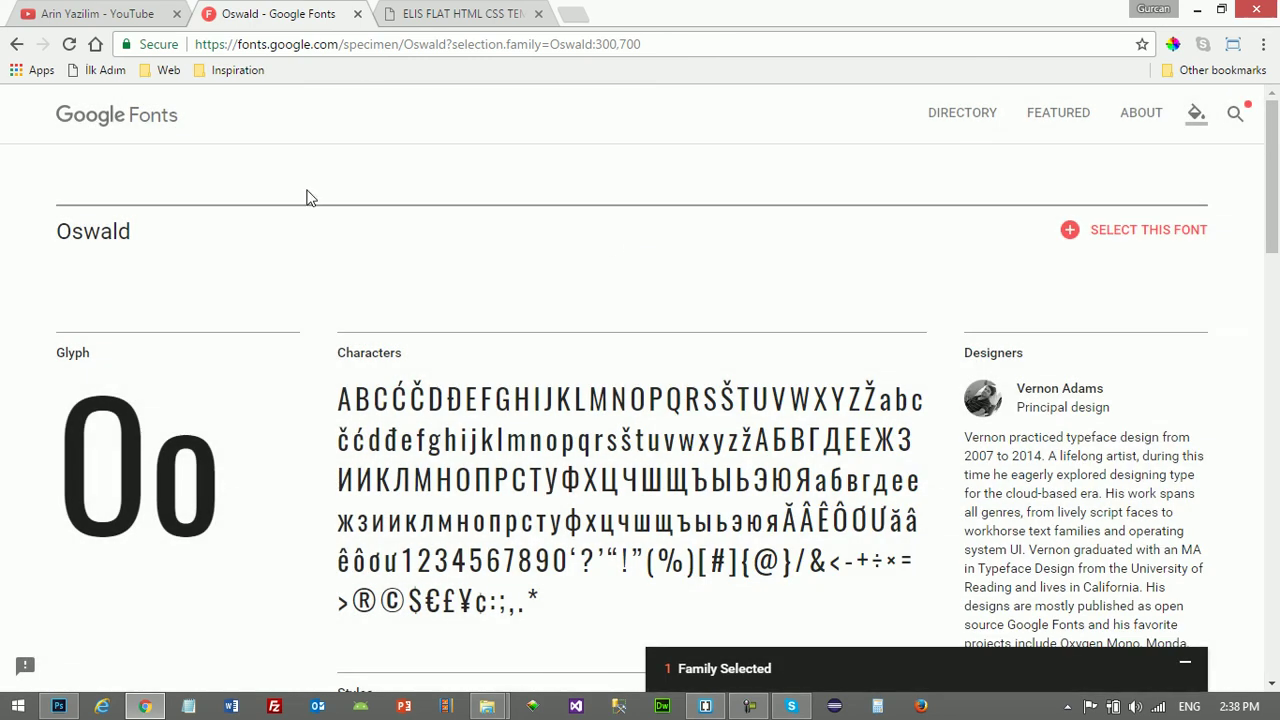
click(1235, 113)
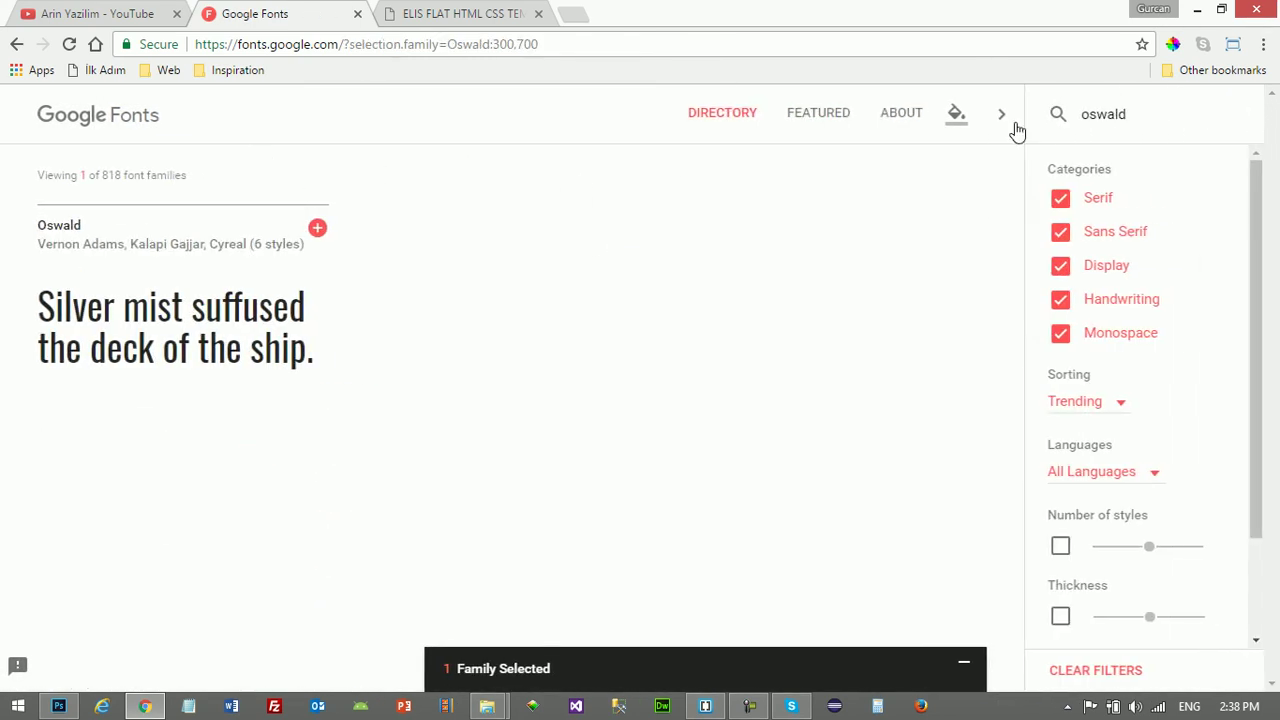
drag(1148, 114, 1052, 110)
text(comfot)
key(BackSpace)
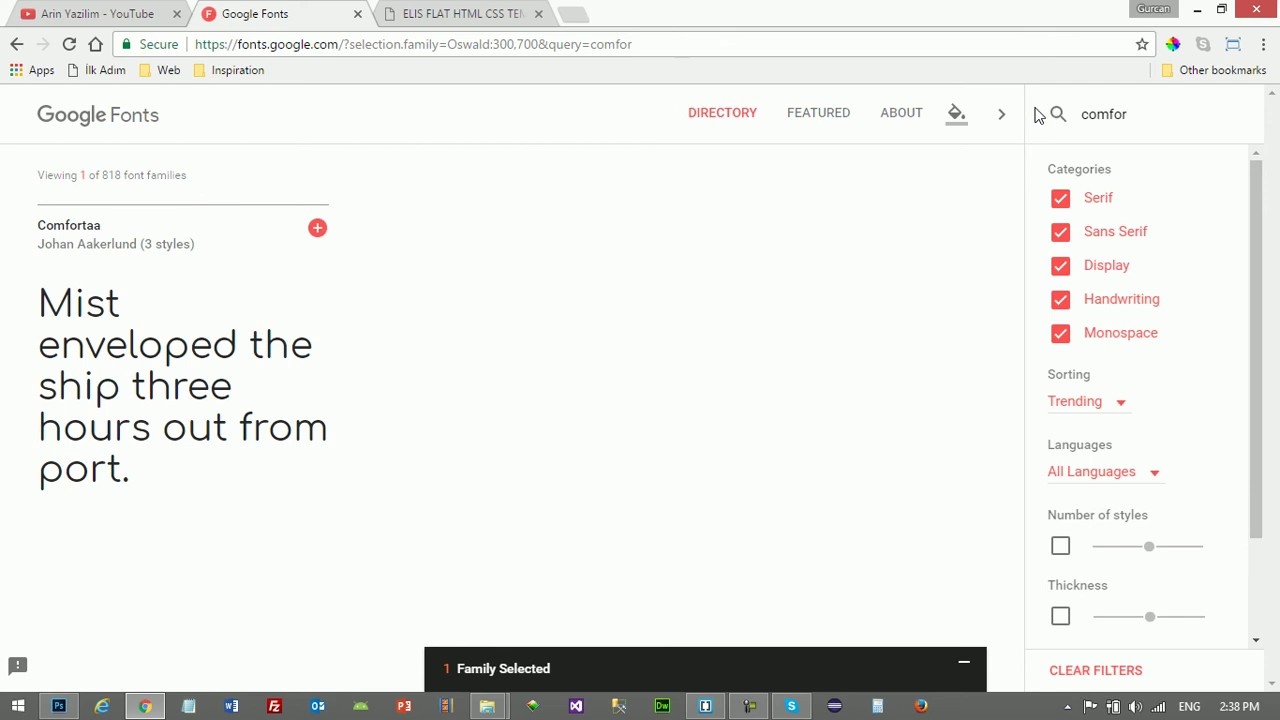
click(88, 243)
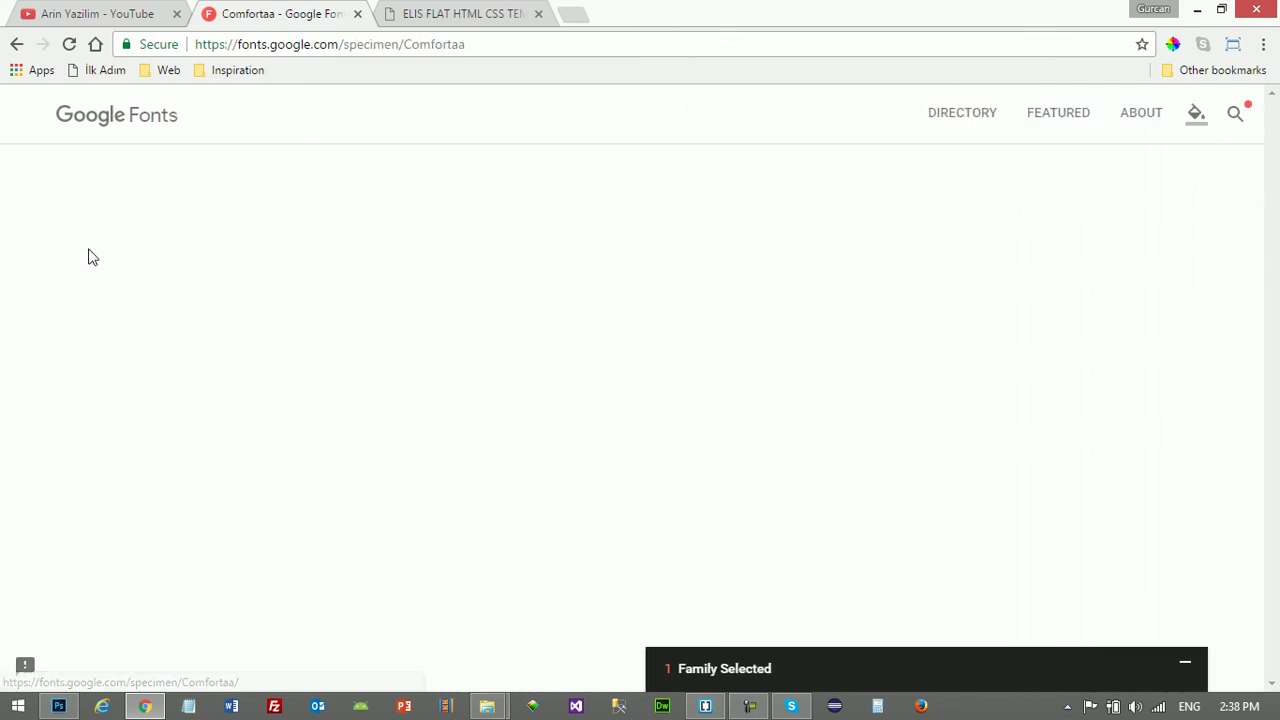
Drop Oswald's bold 700 weight and add Comfortaa to the selection
click(870, 685)
click(780, 288)
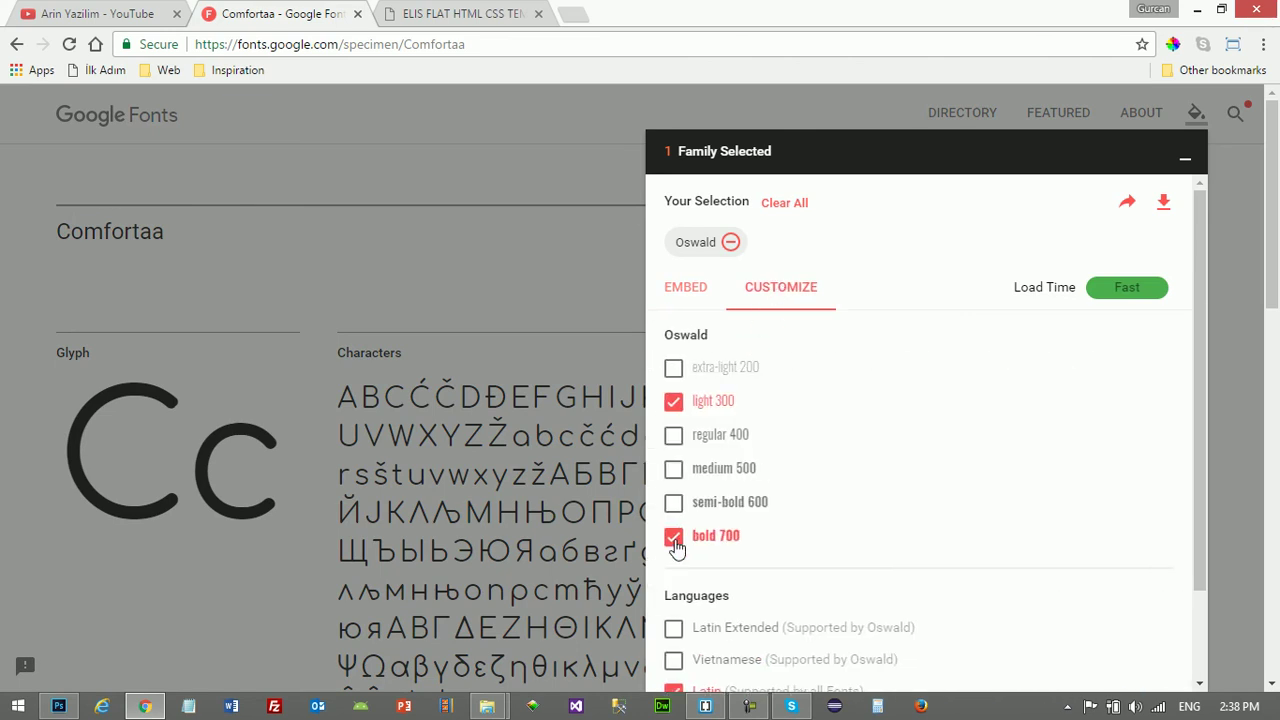
click(675, 537)
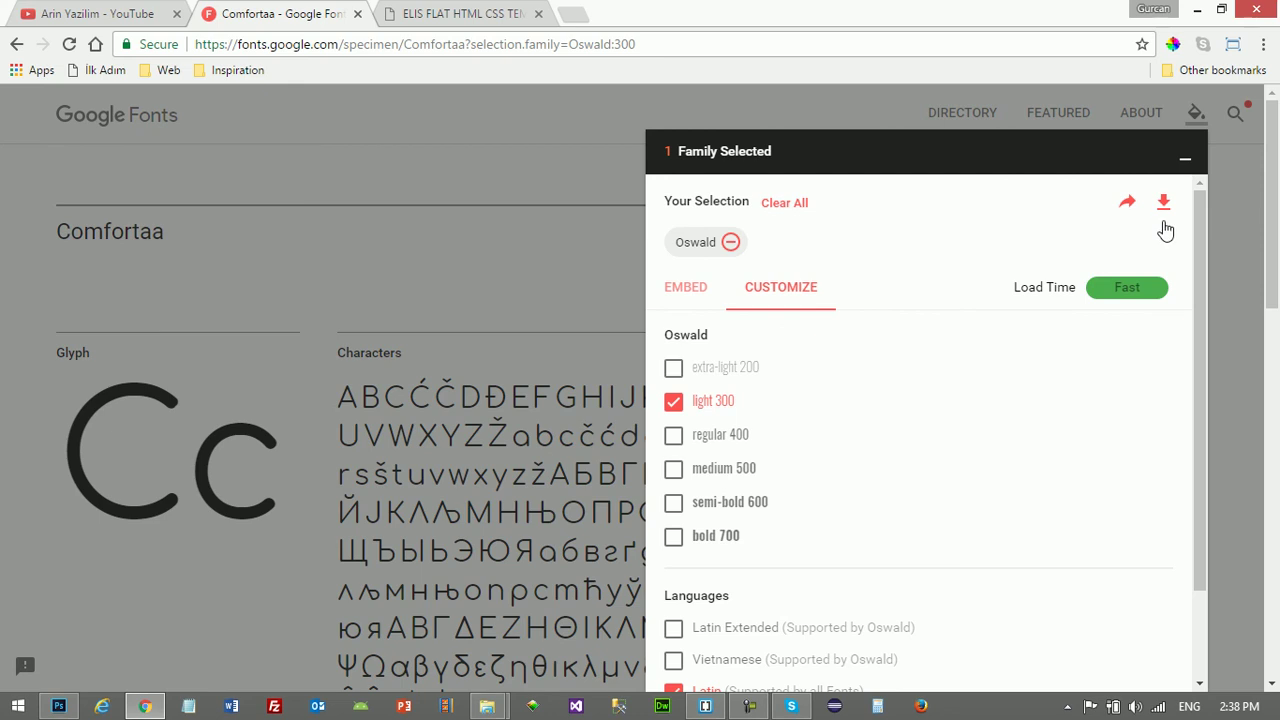
click(1185, 160)
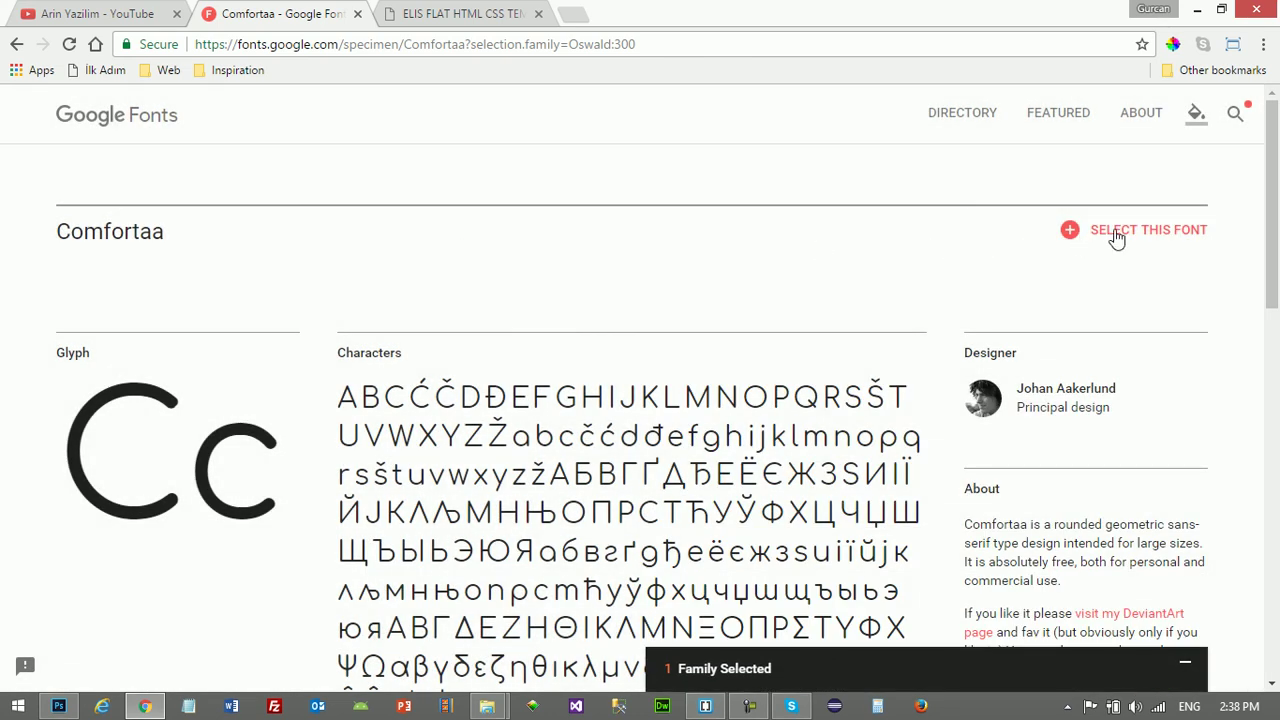
click(1115, 232)
Clear both Oswald and Comfortaa from the selection, then reselect Comfortaa alone
click(720, 610)
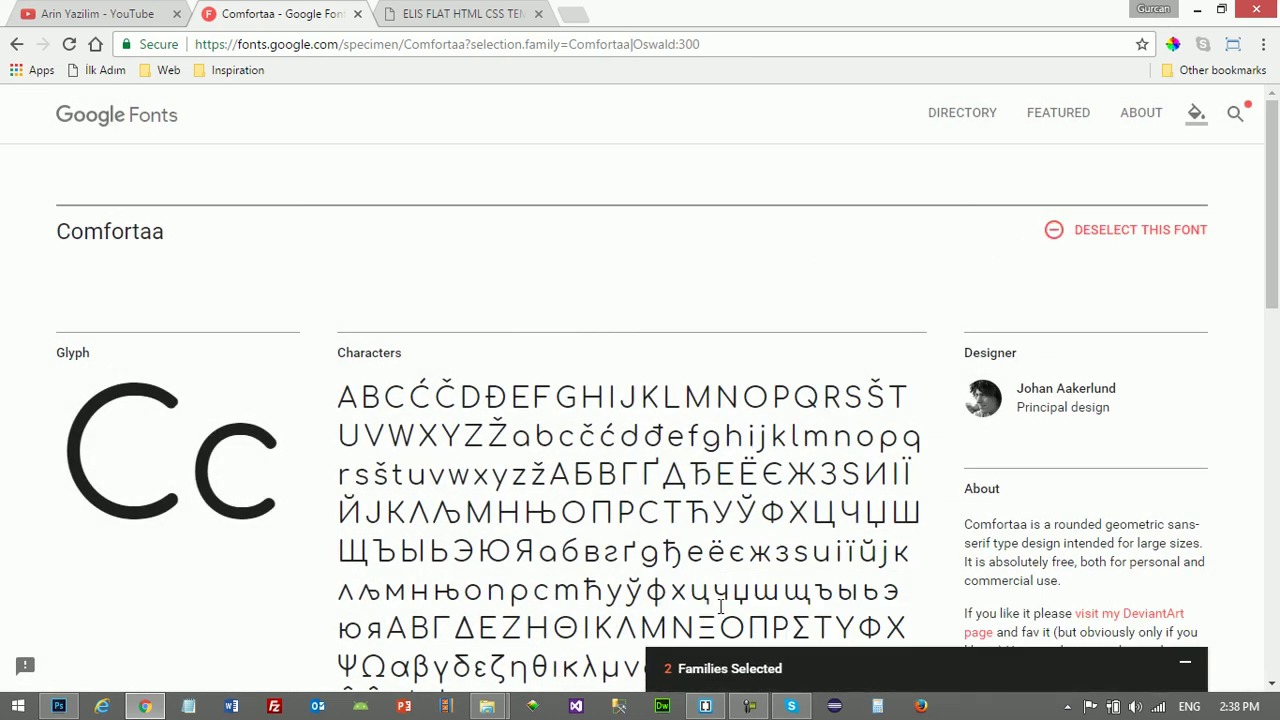
click(1068, 672)
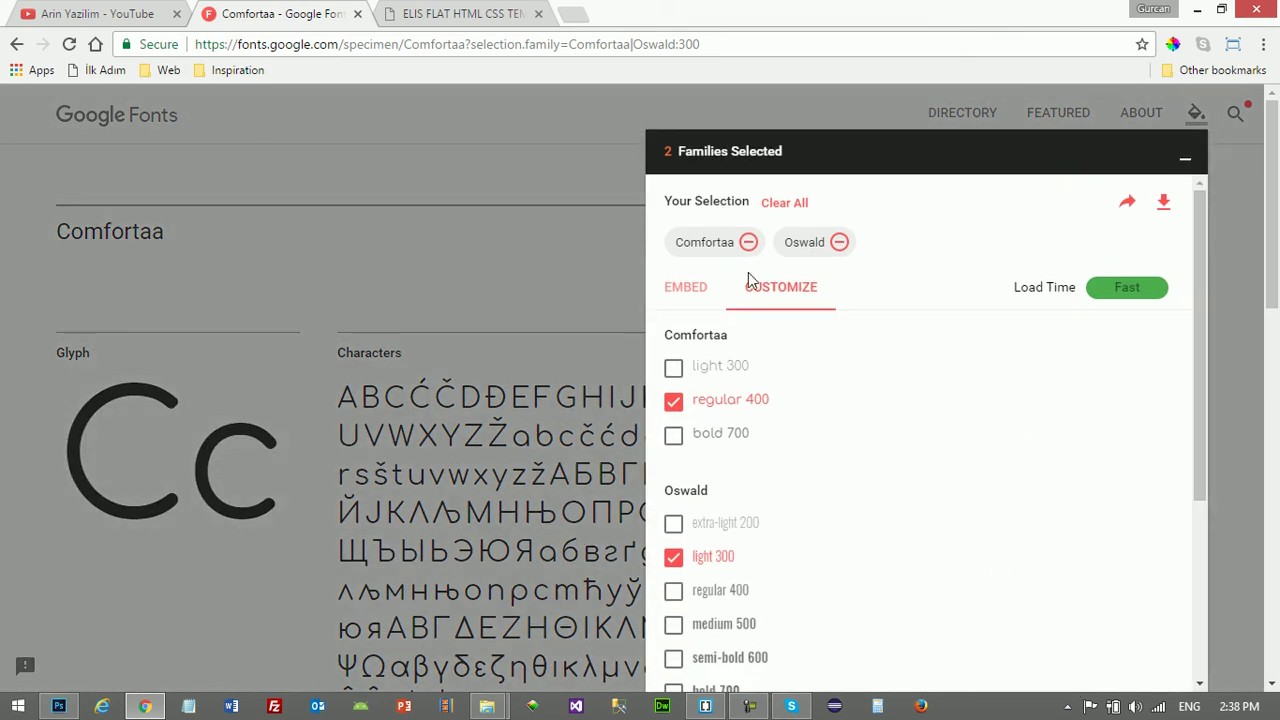
click(748, 243)
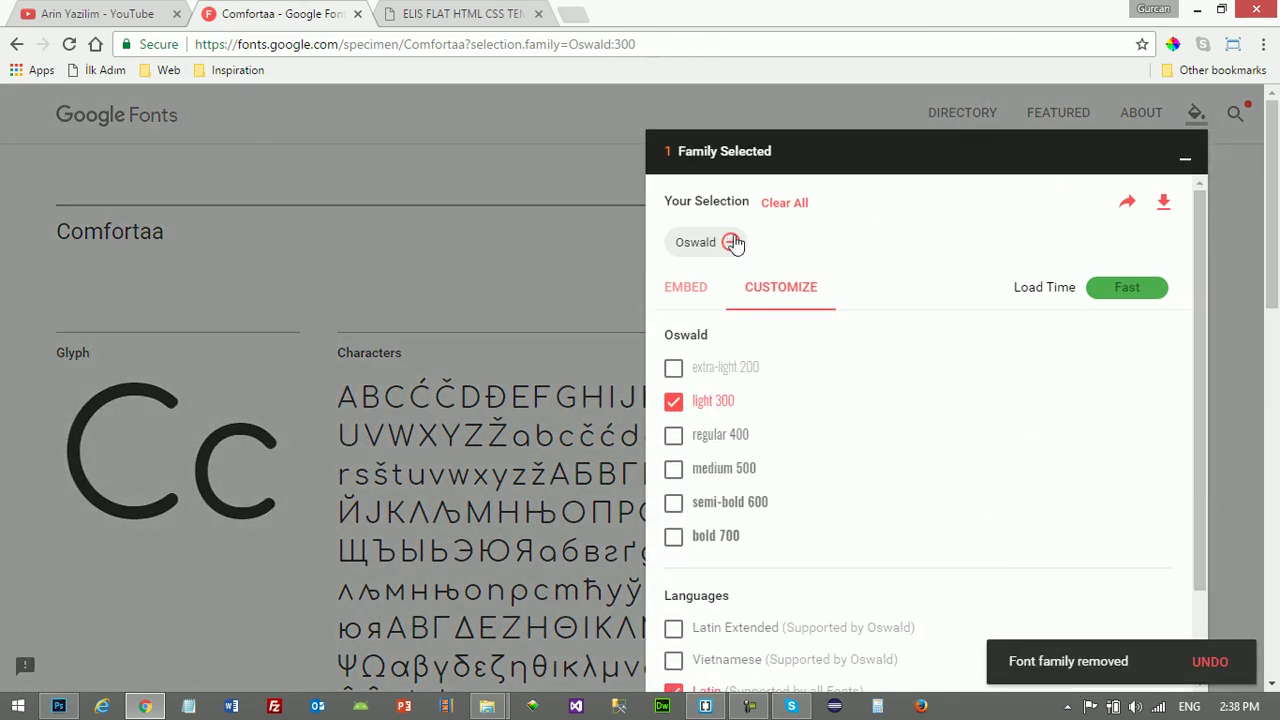
click(729, 243)
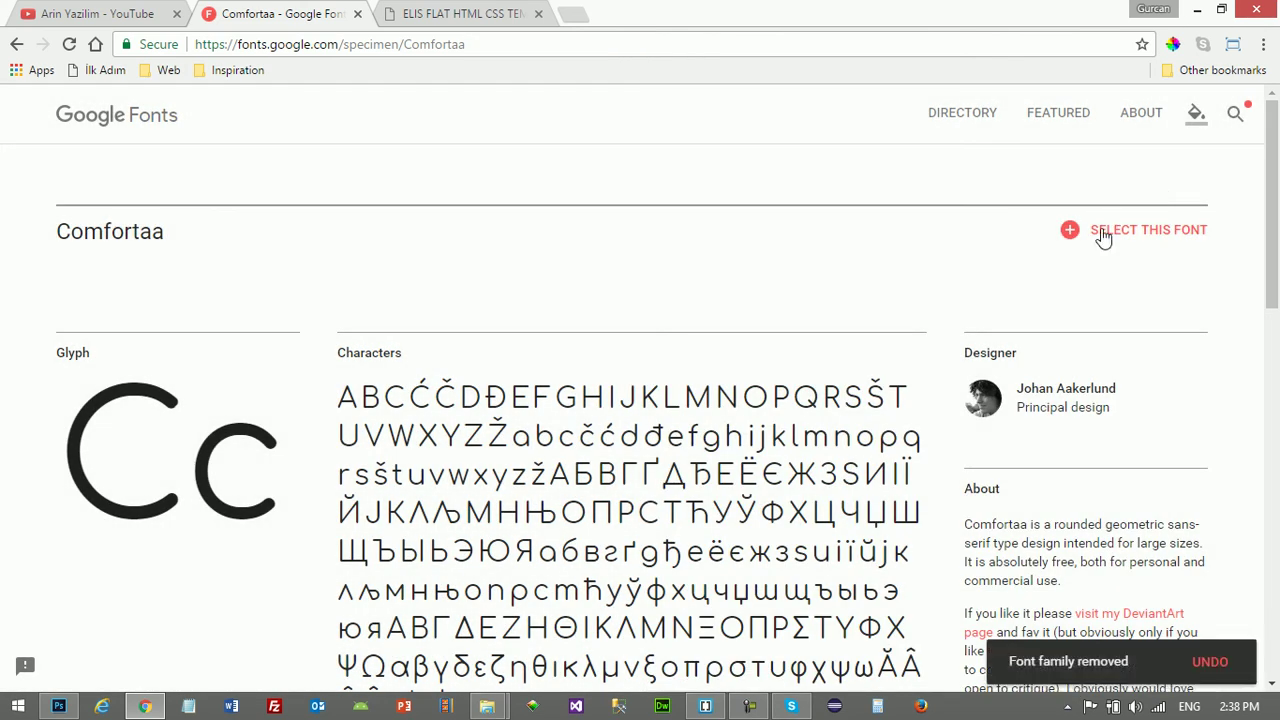
click(1103, 237)
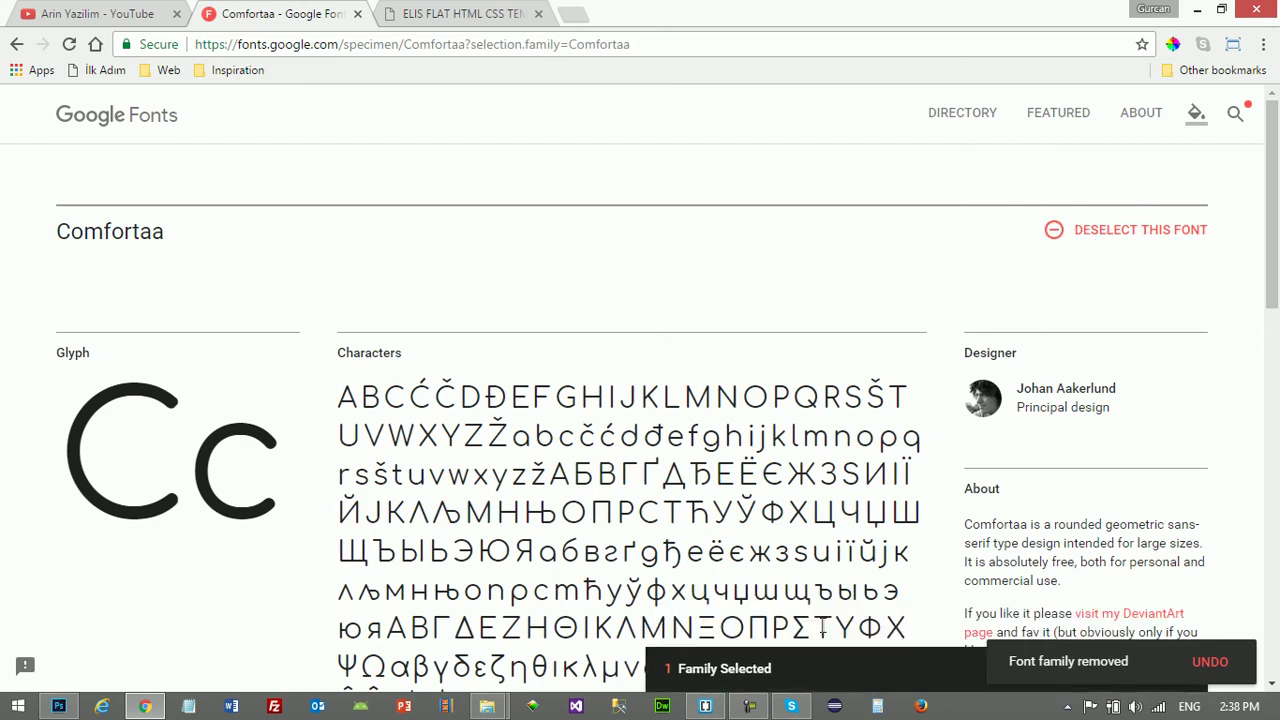
Limit Comfortaa to light 300, select its <link> embed code, and target line 10 of index.html
click(820, 672)
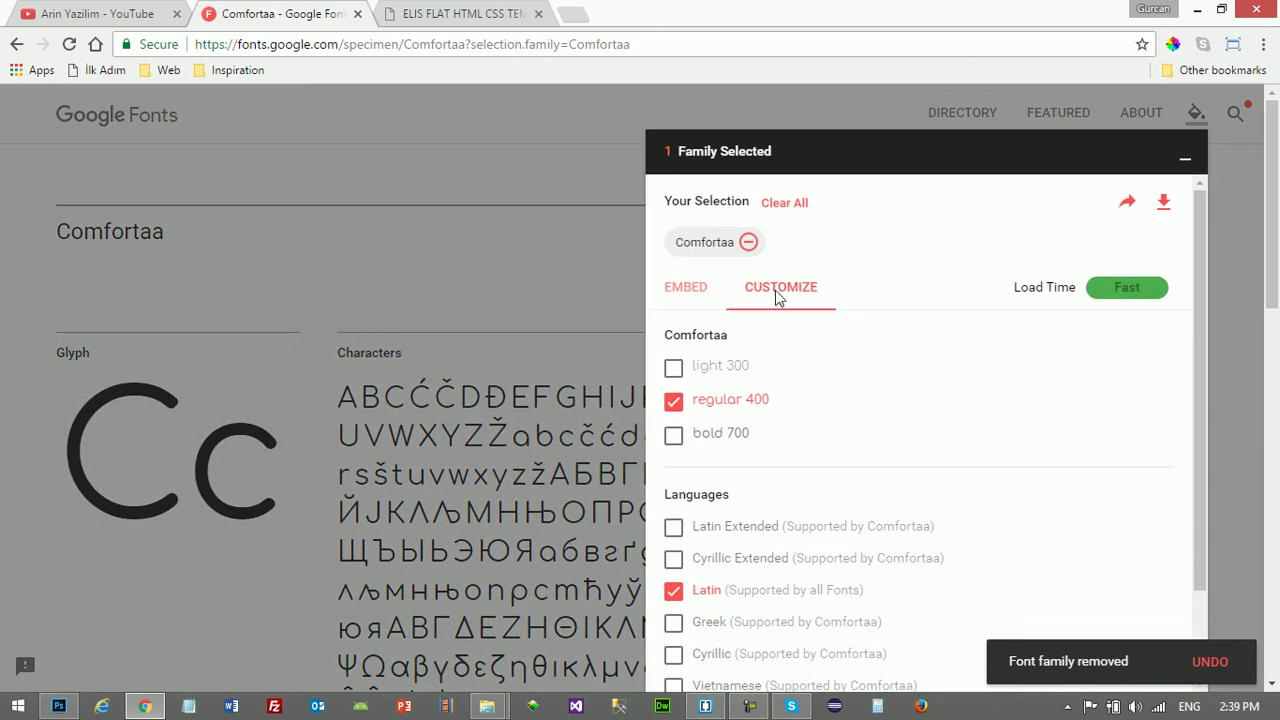
click(676, 401)
click(674, 368)
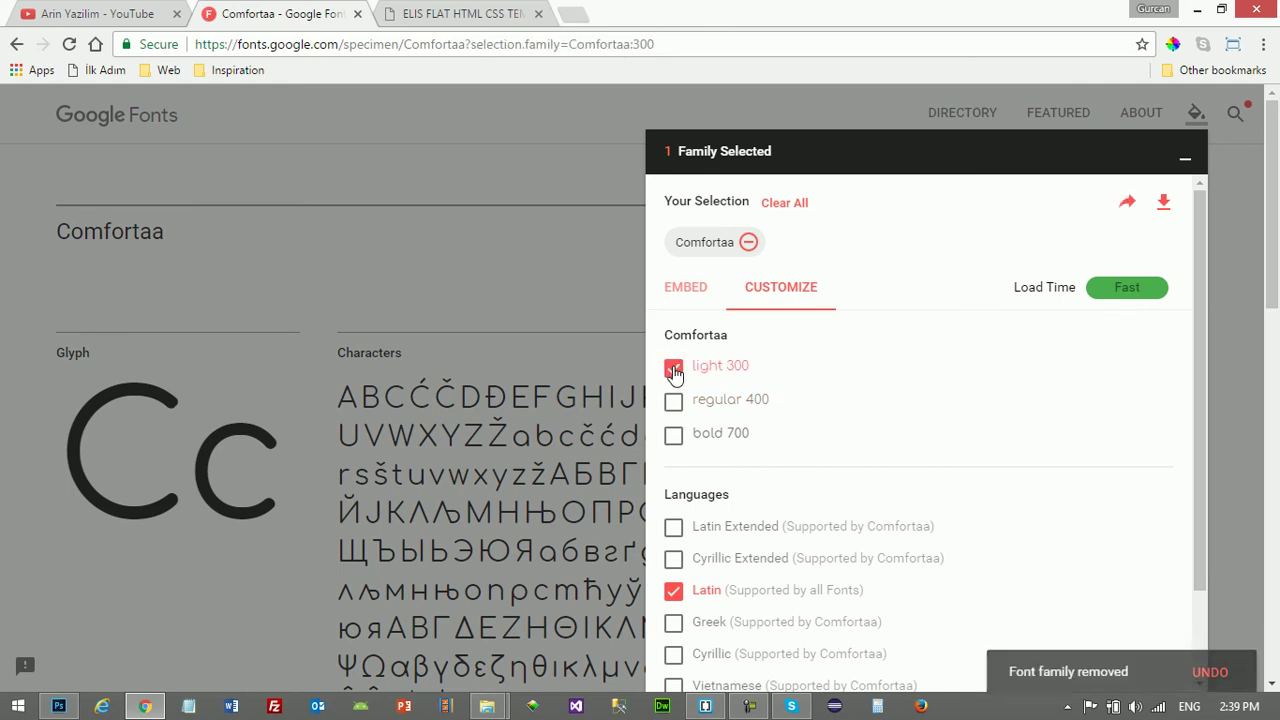
click(686, 292)
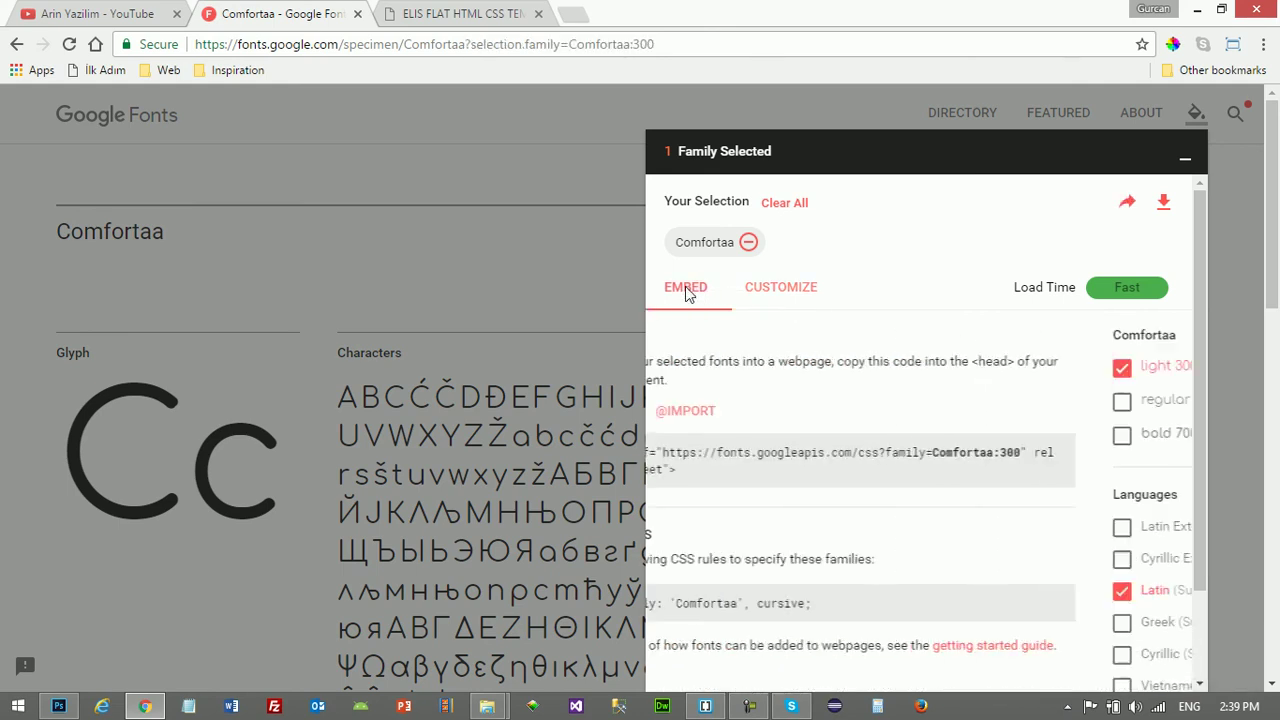
click(778, 472)
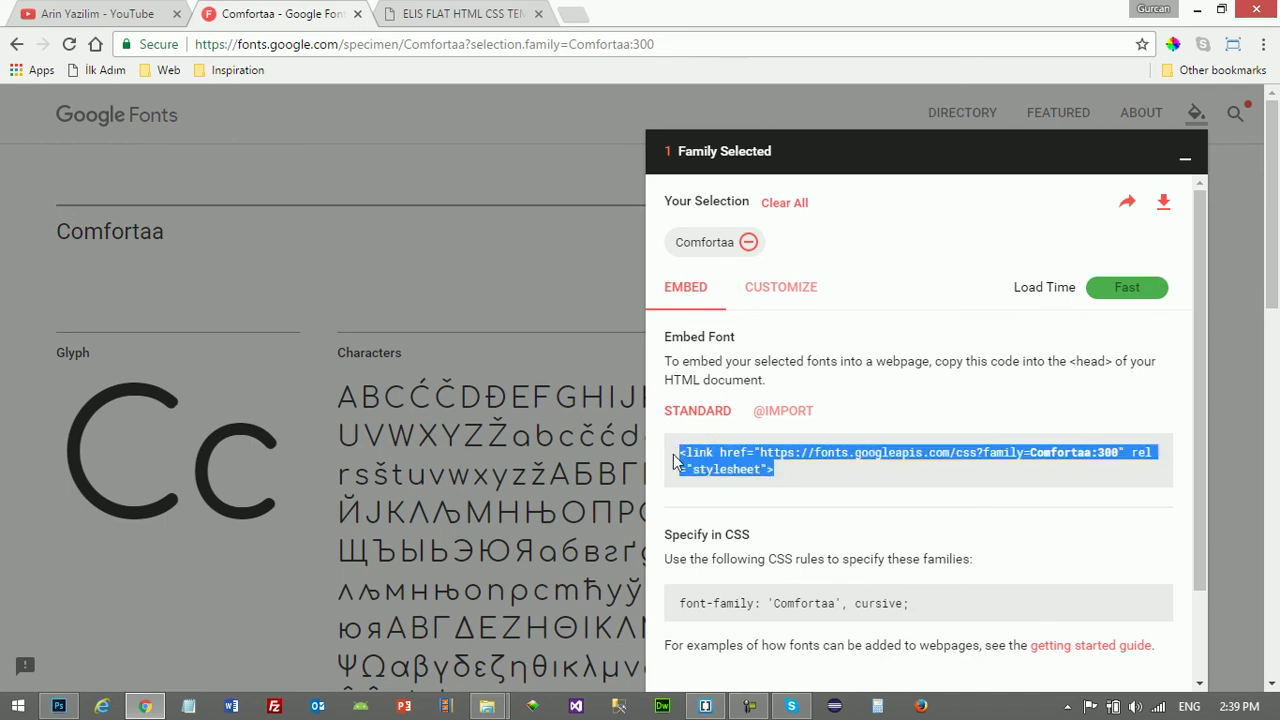
click(705, 706)
click(343, 241)
Paste the Comfortaa link on line 10, save index.html, and copy Comfortaa's font-family rule
text(<link href="https://fonts.googleapis.com/css?family=Comfortaa:300" rel="stylesheet">)
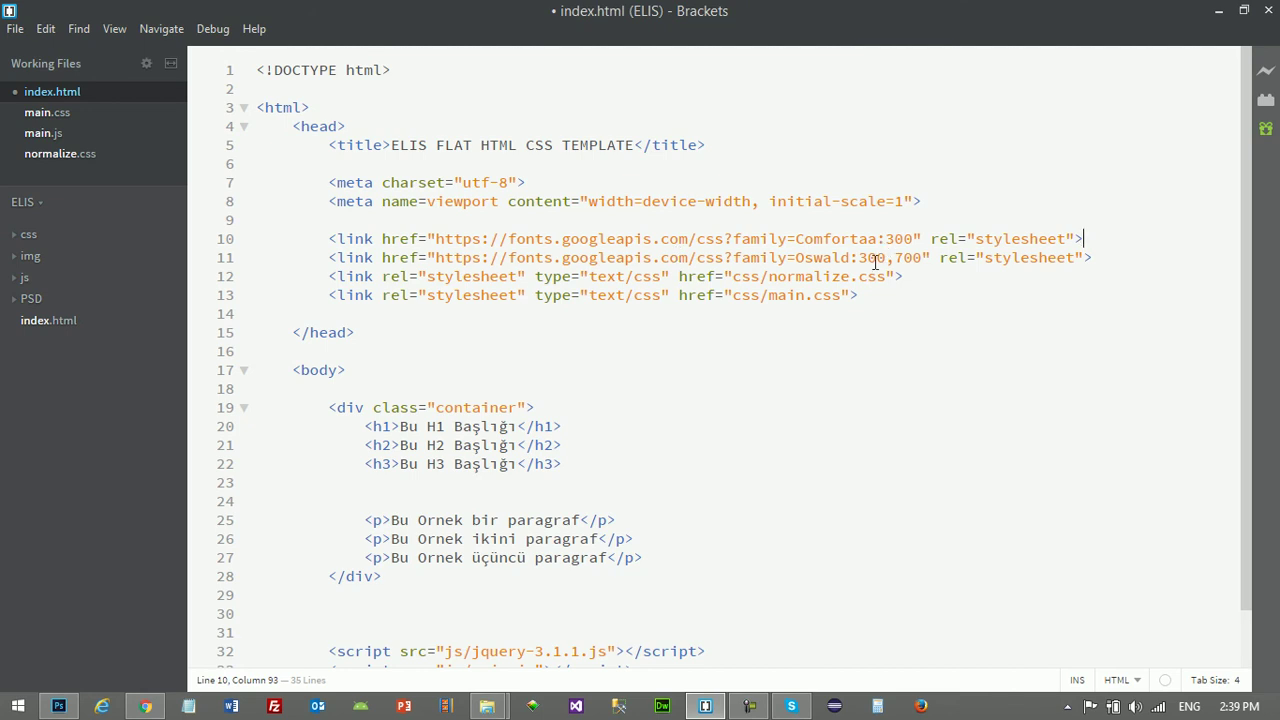
key(ctrl+s)
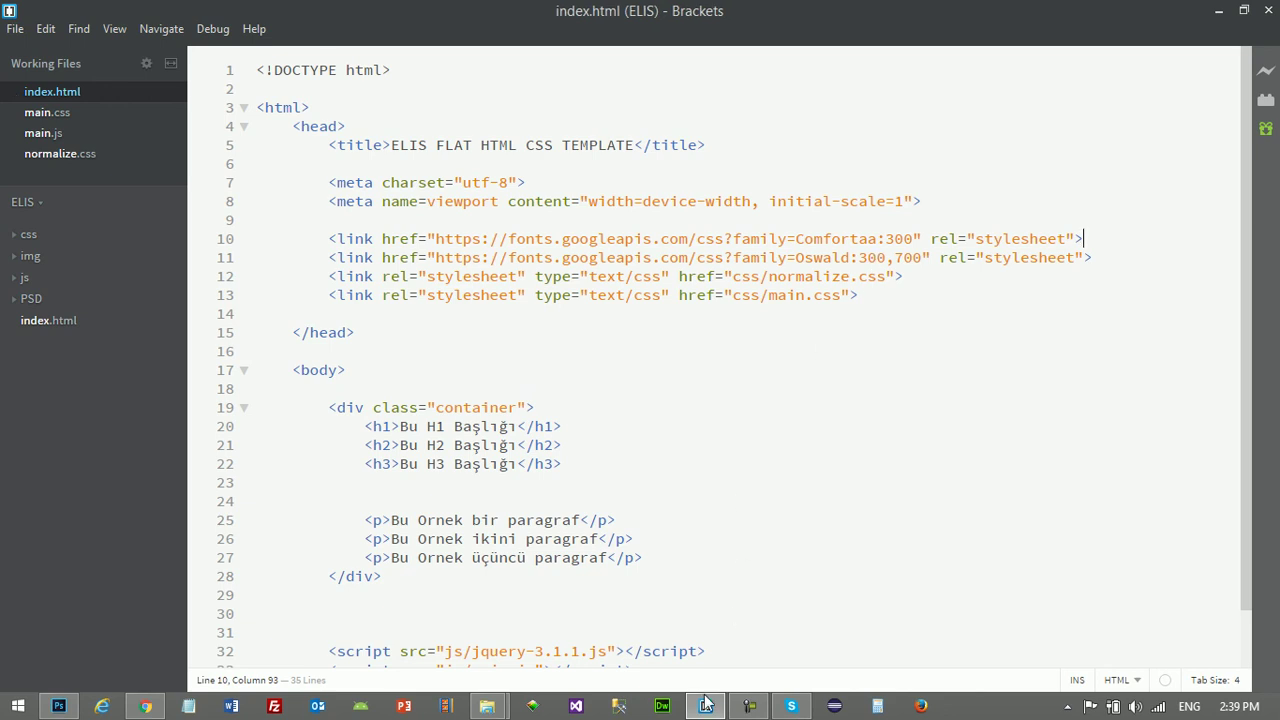
click(705, 706)
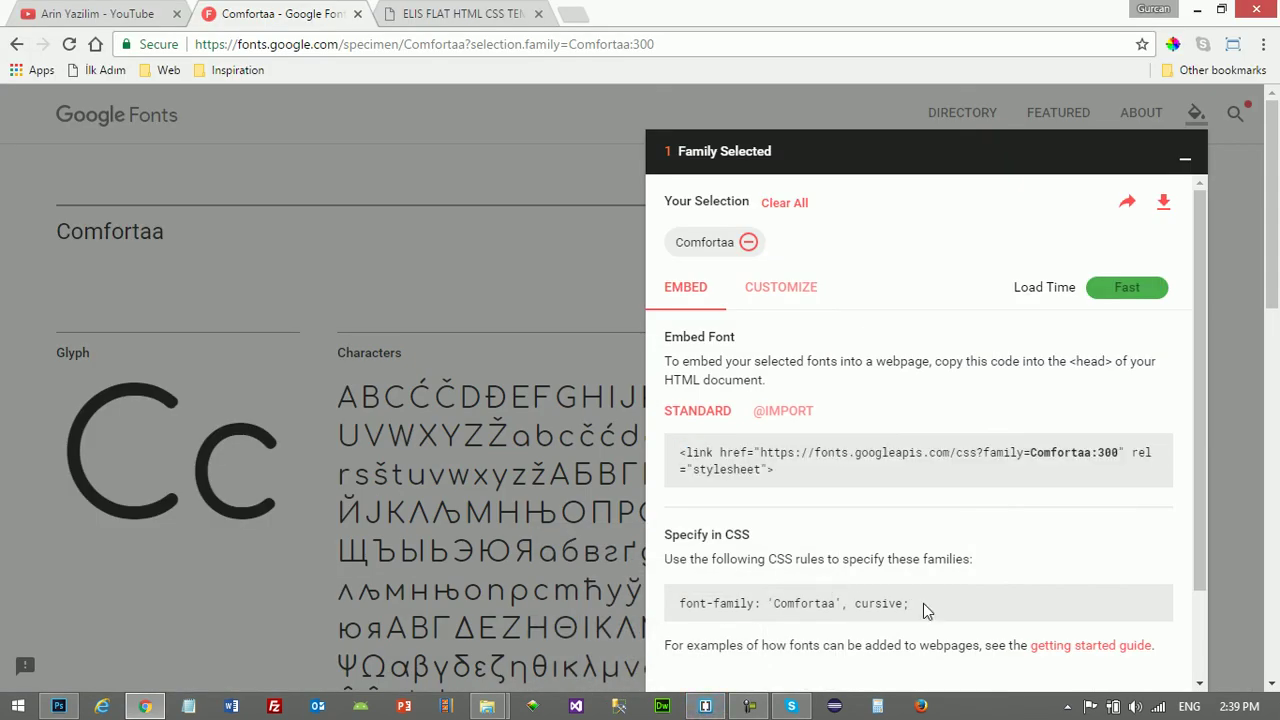
drag(923, 603, 673, 607)
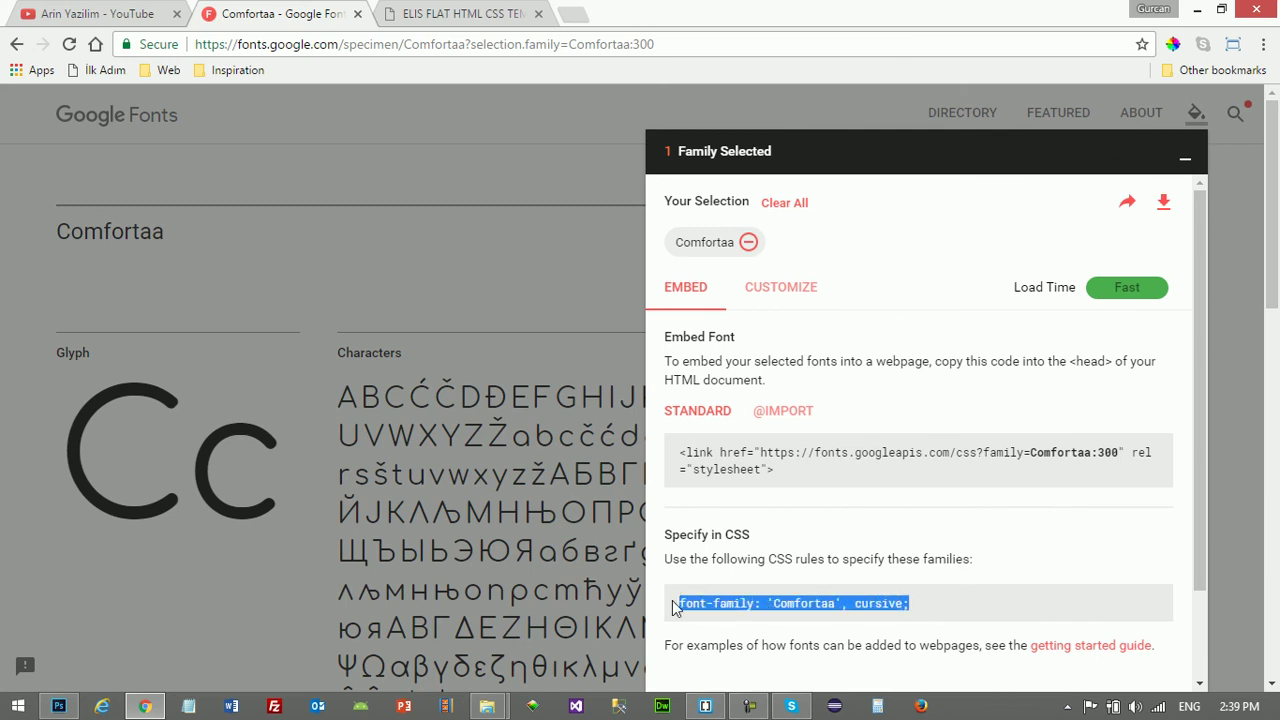
click(705, 706)
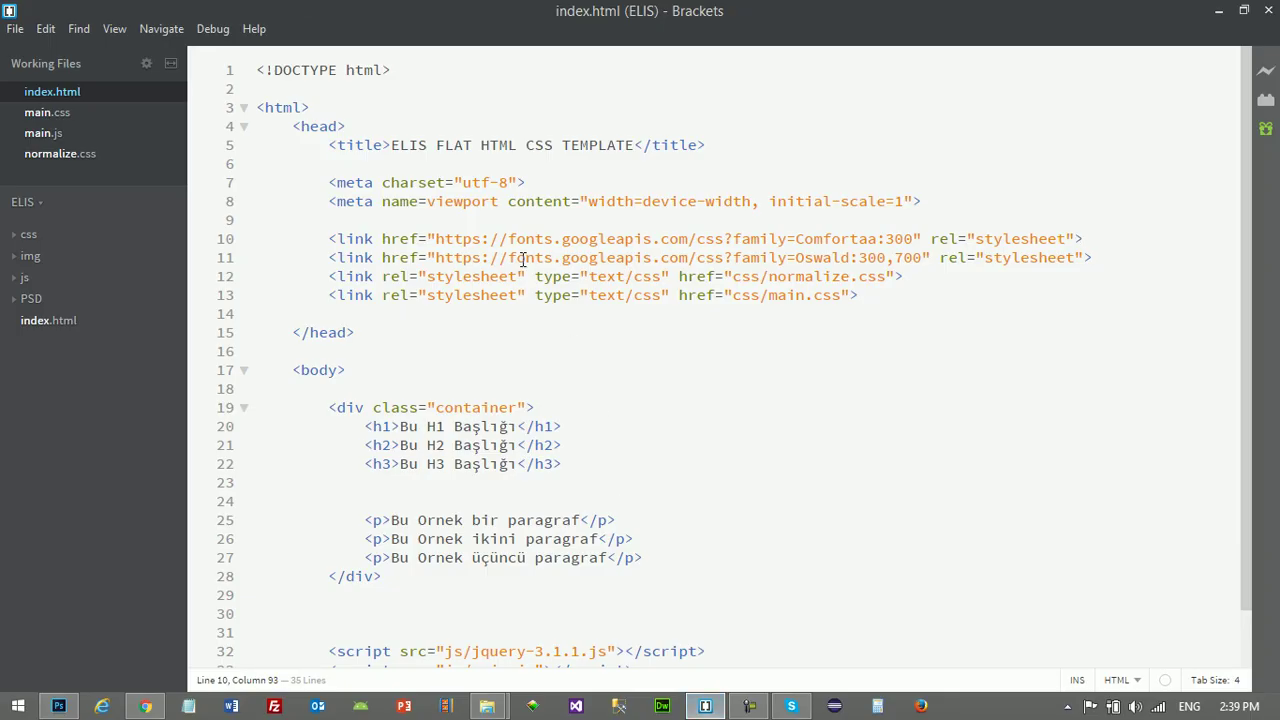
click(52, 115)
Add an h2 rule below h1 in main.css with font-family 'Comfortaa', cursive
click(279, 222)
key(Return)
key(Return)
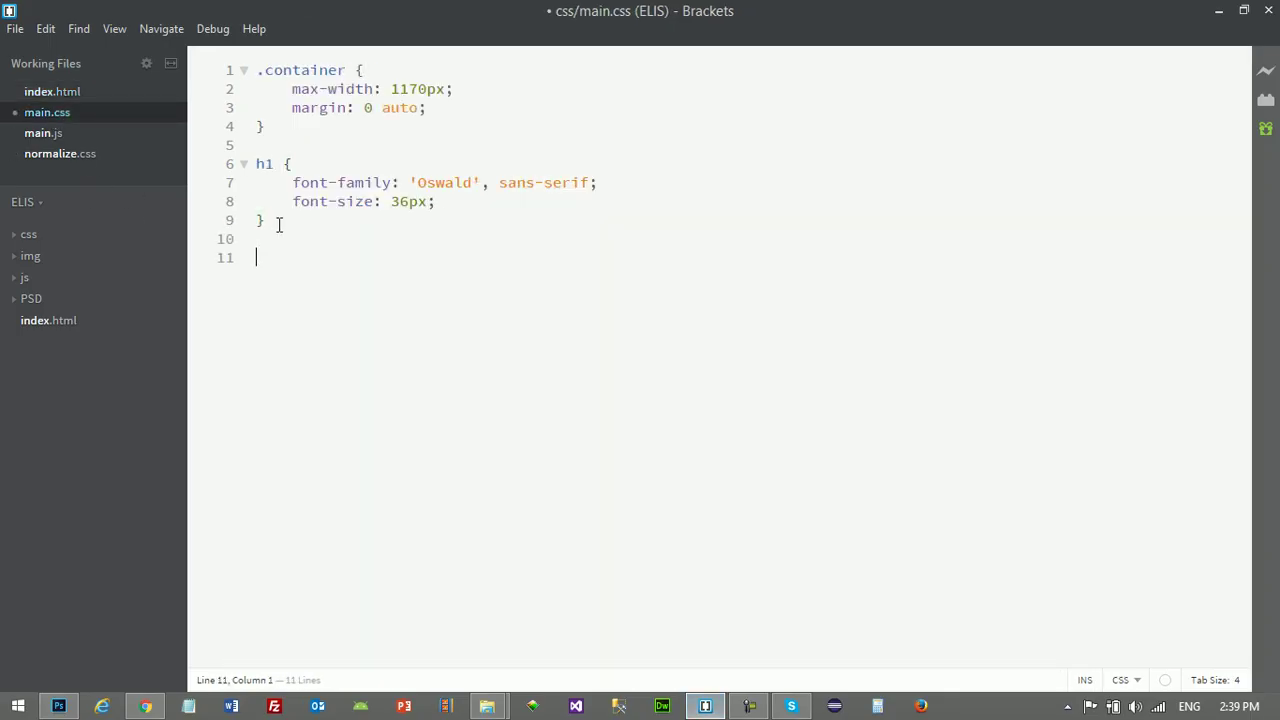
text(h2 )
text({ )
text(})
key(Return)
key(Return)
key(Up)
text(font-family: 'Comfortaa', cursive;)
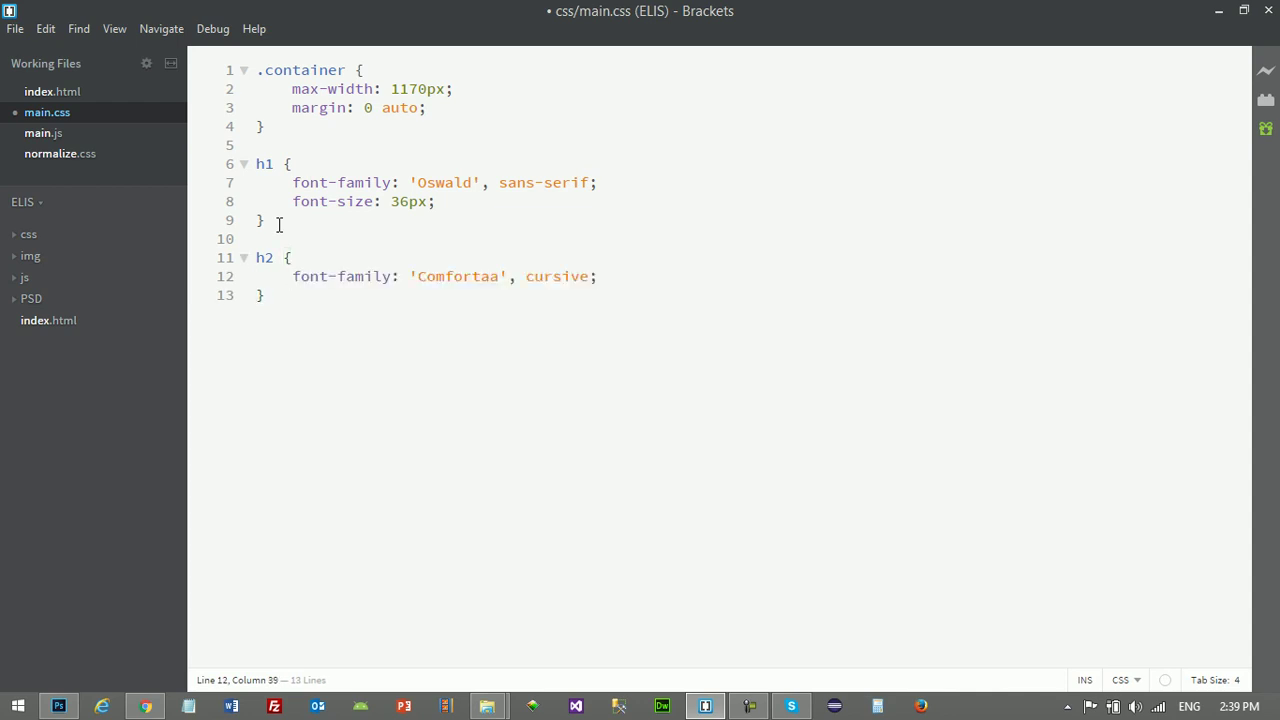
Give the h2 rule a font-size of 30px and save main.css
key(Return)
text(font)
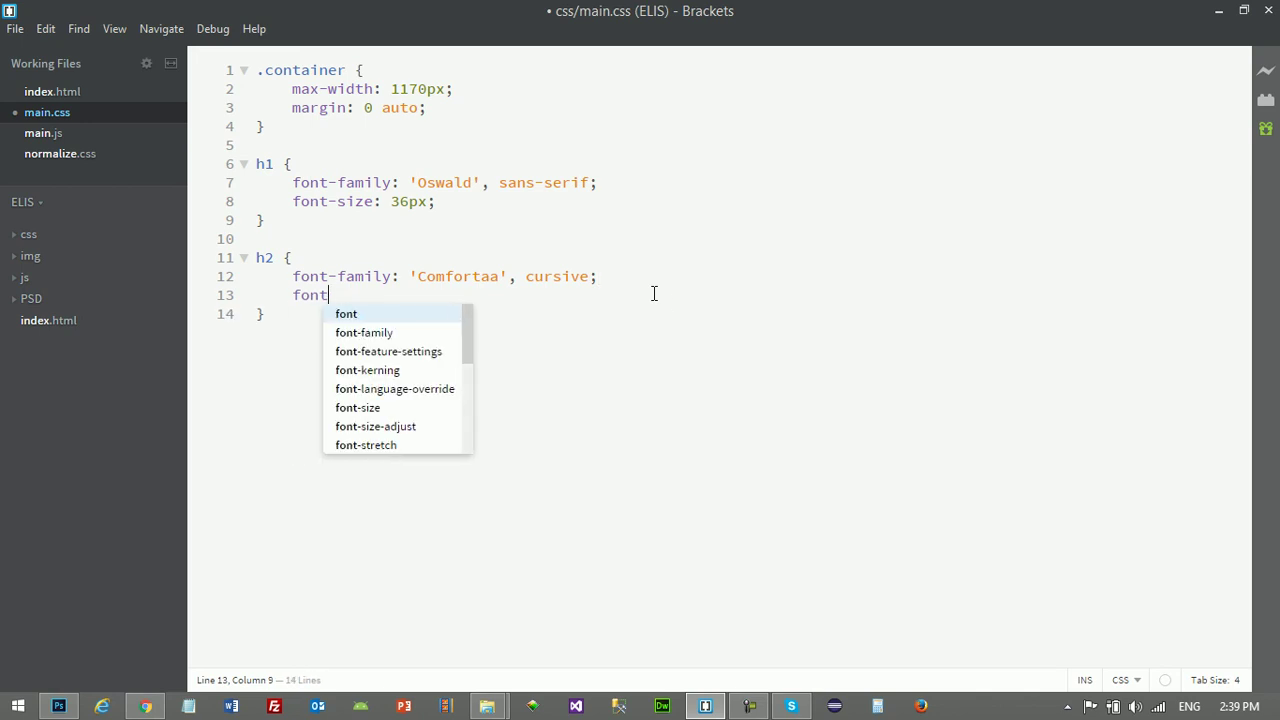
key(Down)
key(Down)
key(Down)
key(Down)
key(Down)
key(Return)
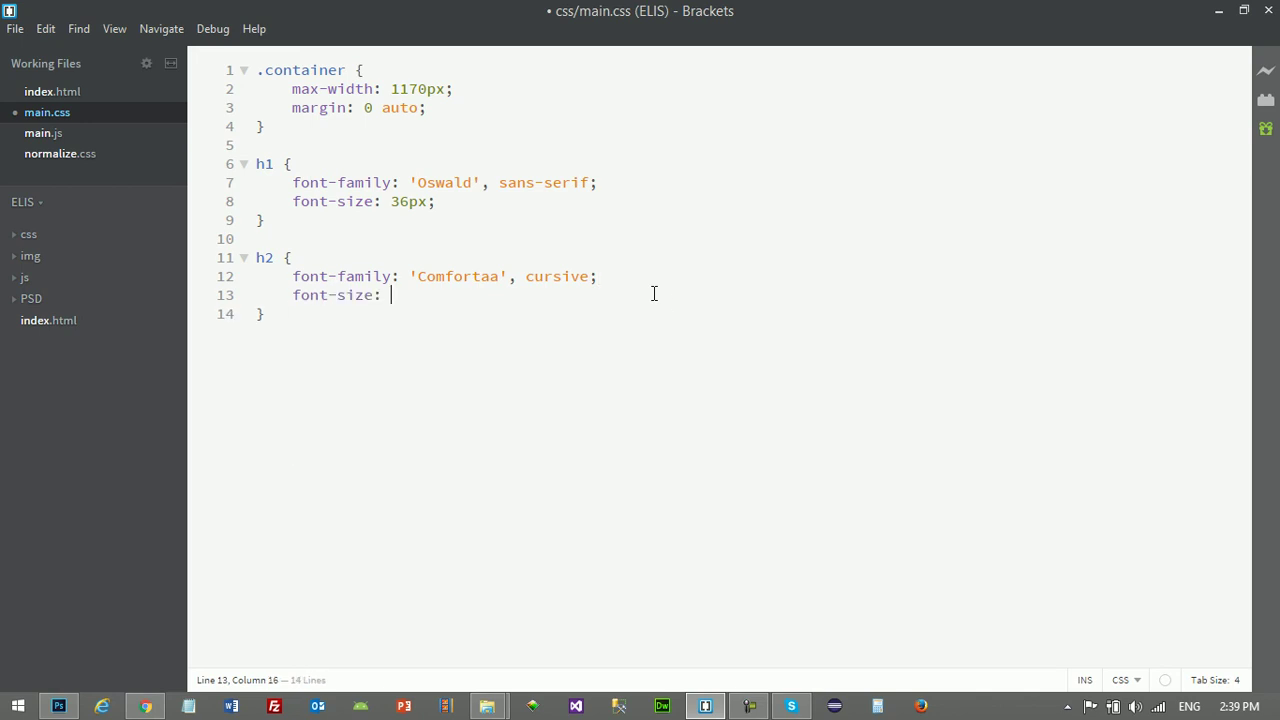
text(30px;)
key(ctrl+s)
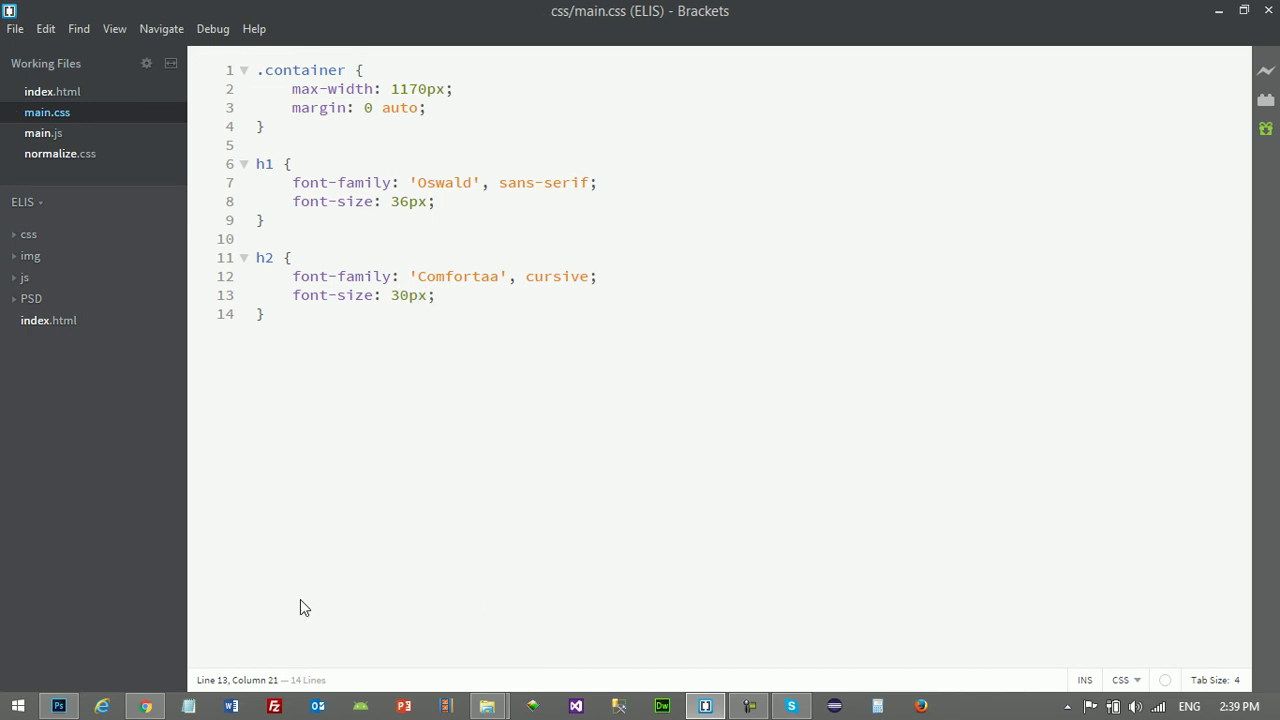
click(145, 706)
Reload the ELIS preview in Chrome and check that the H2 heading renders in Comfortaa
click(455, 13)
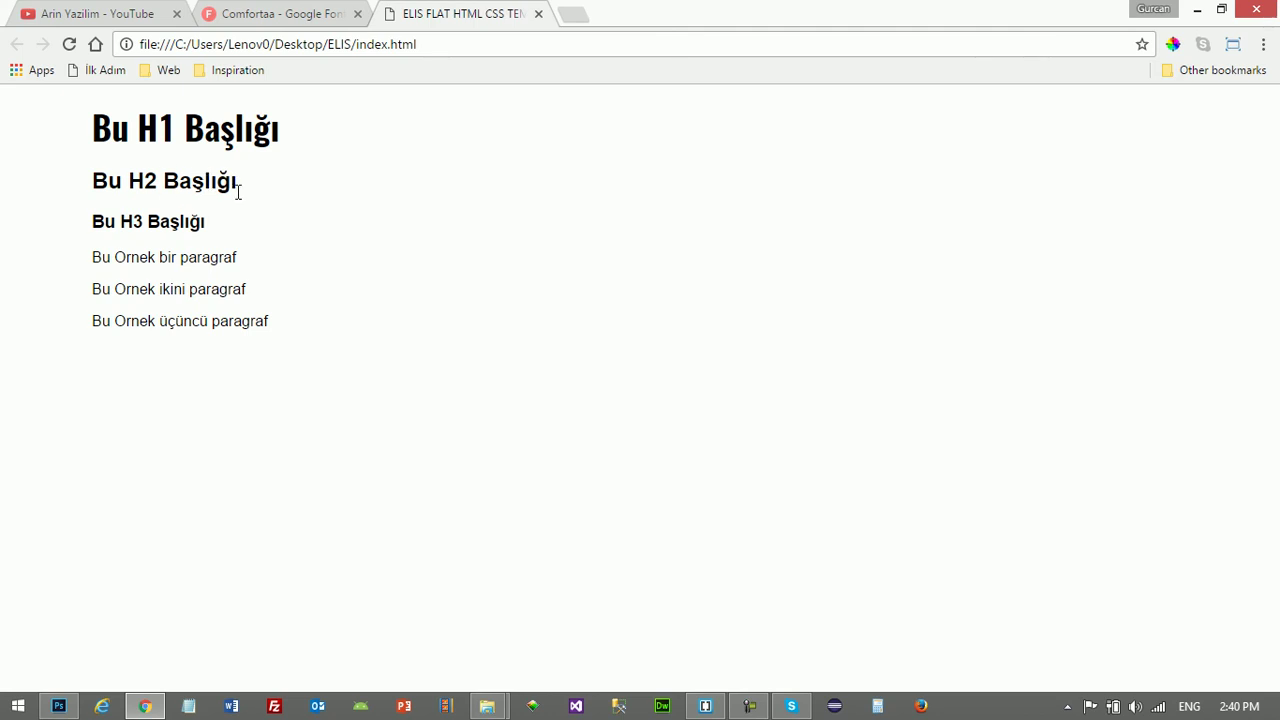
click(70, 45)
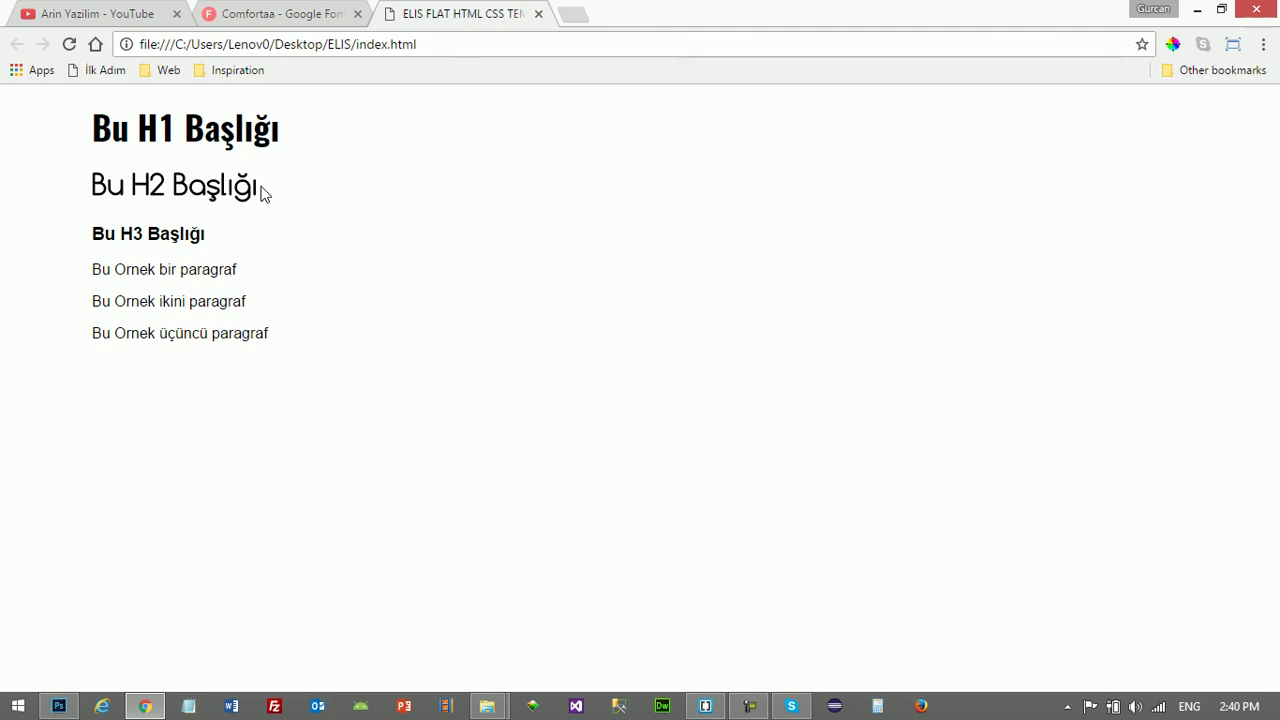
drag(262, 192, 90, 186)
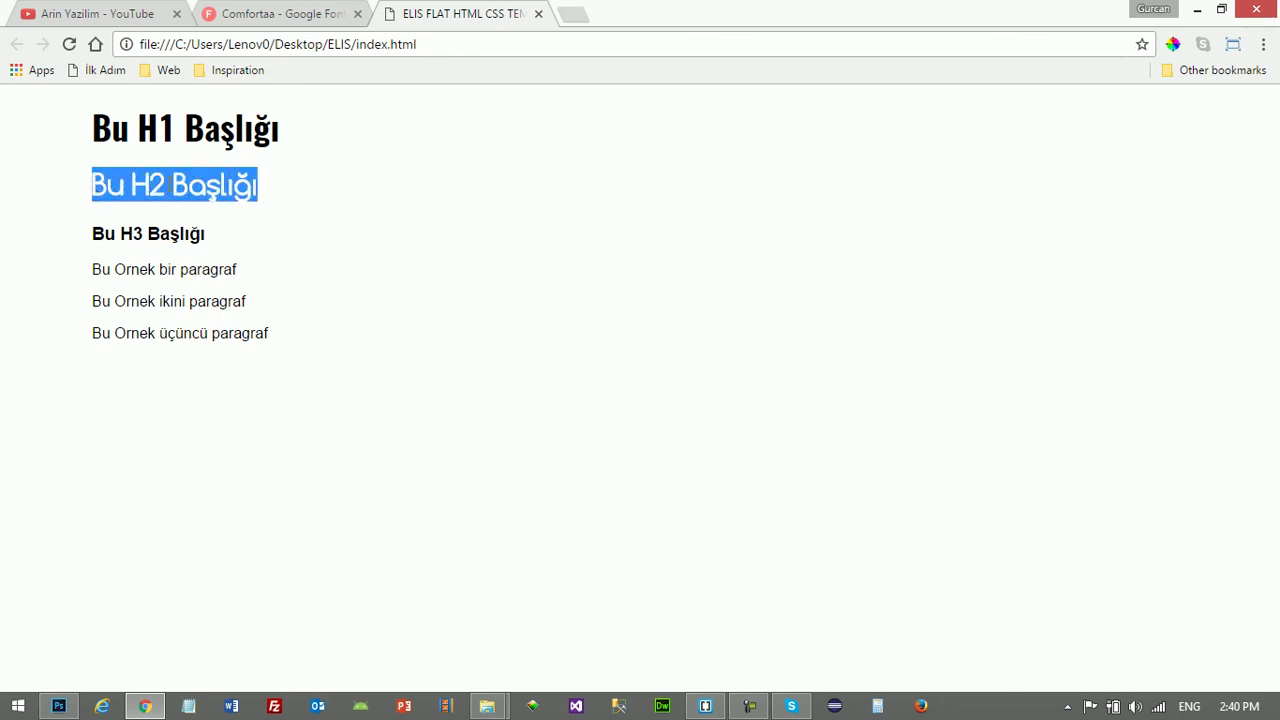
click(90, 186)
drag(272, 190, 236, 190)
click(196, 190)
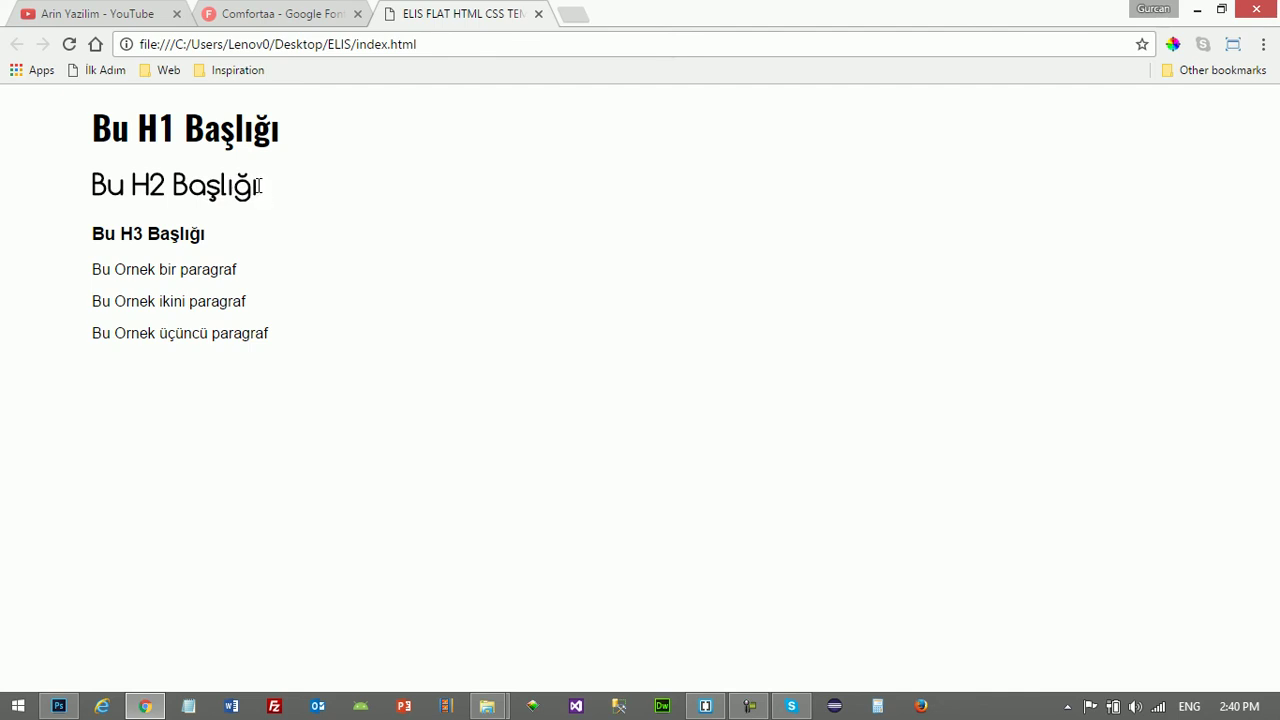
drag(259, 186, 115, 190)
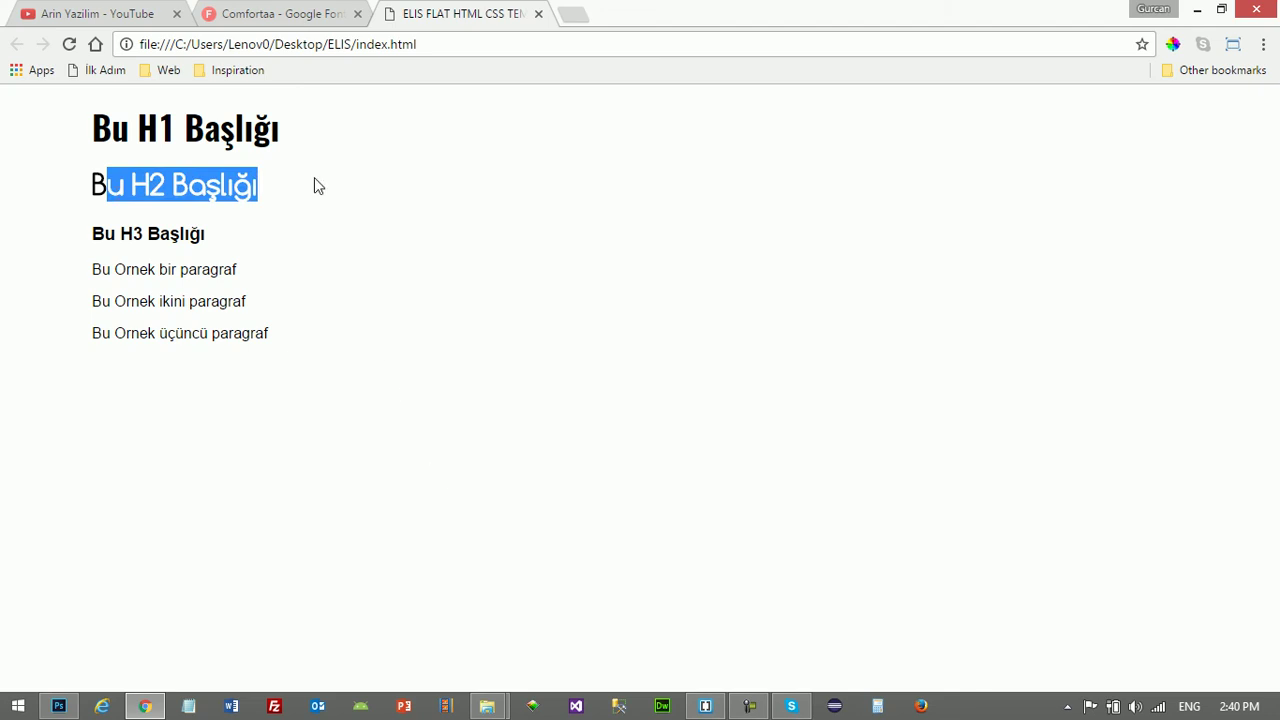
Return to the ELIS.psd design in Photoshop, back at its header
click(127, 10)
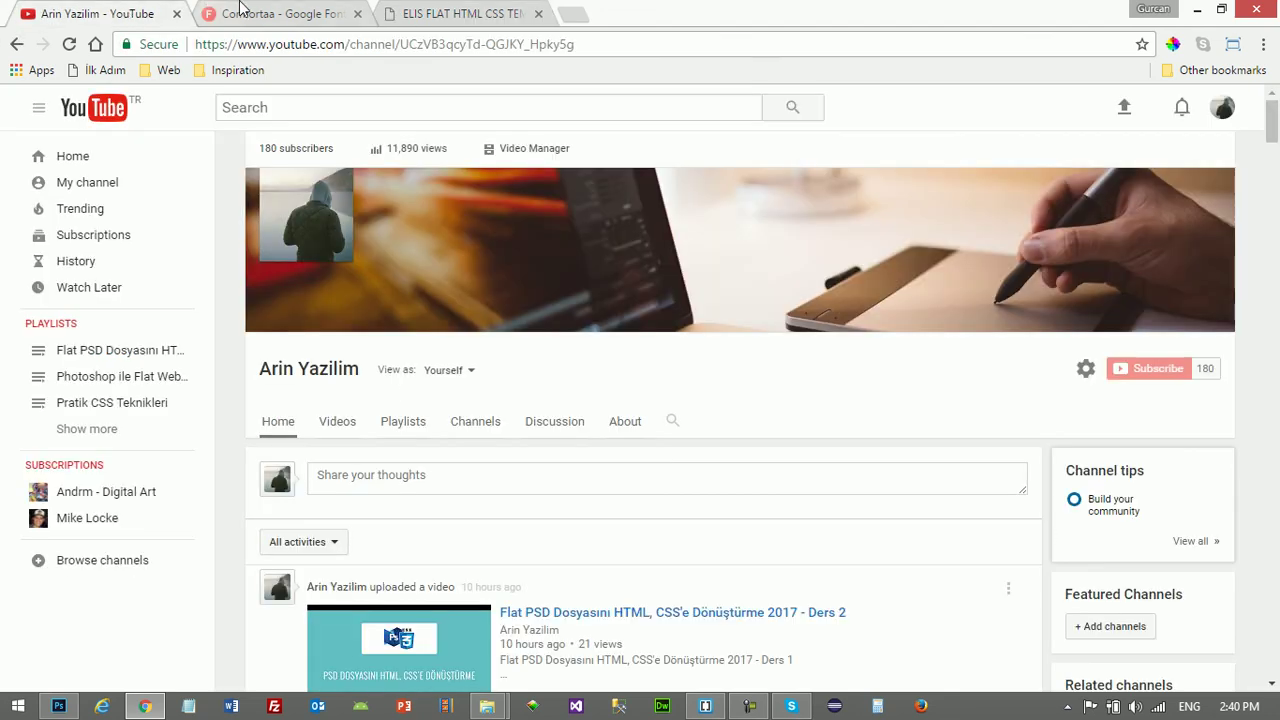
click(59, 706)
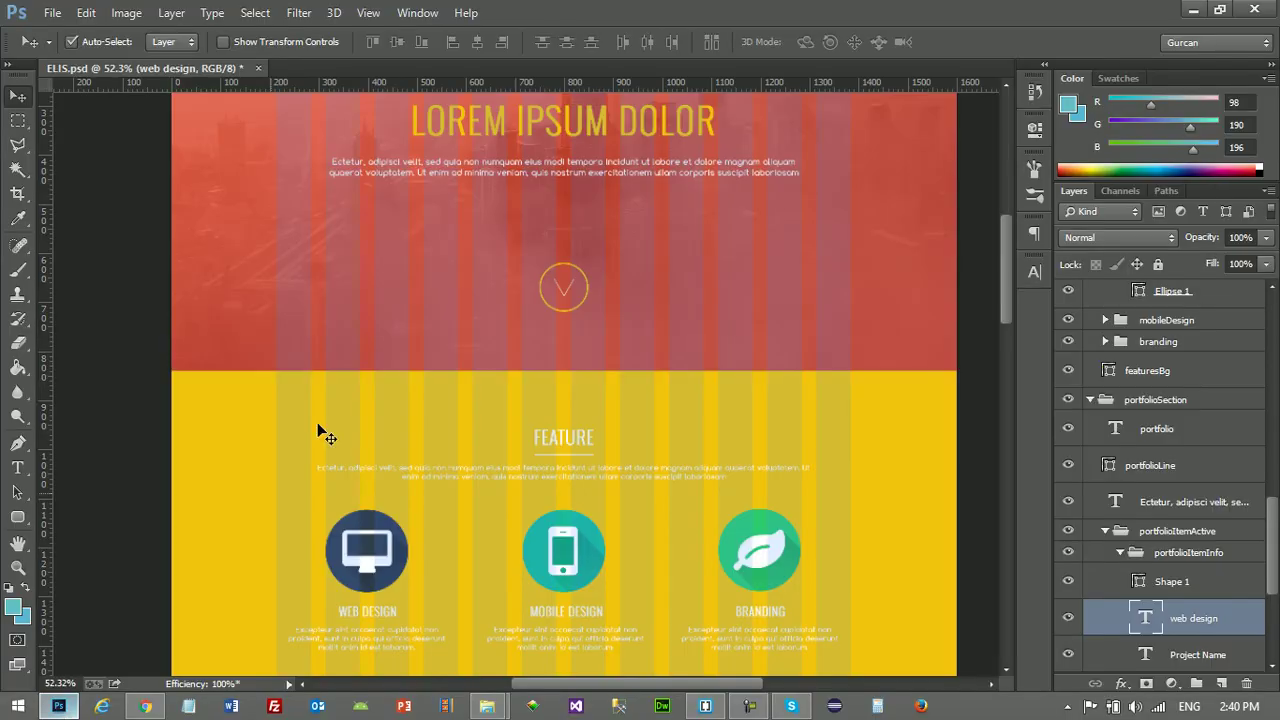
drag(1004, 288, 1014, 230)
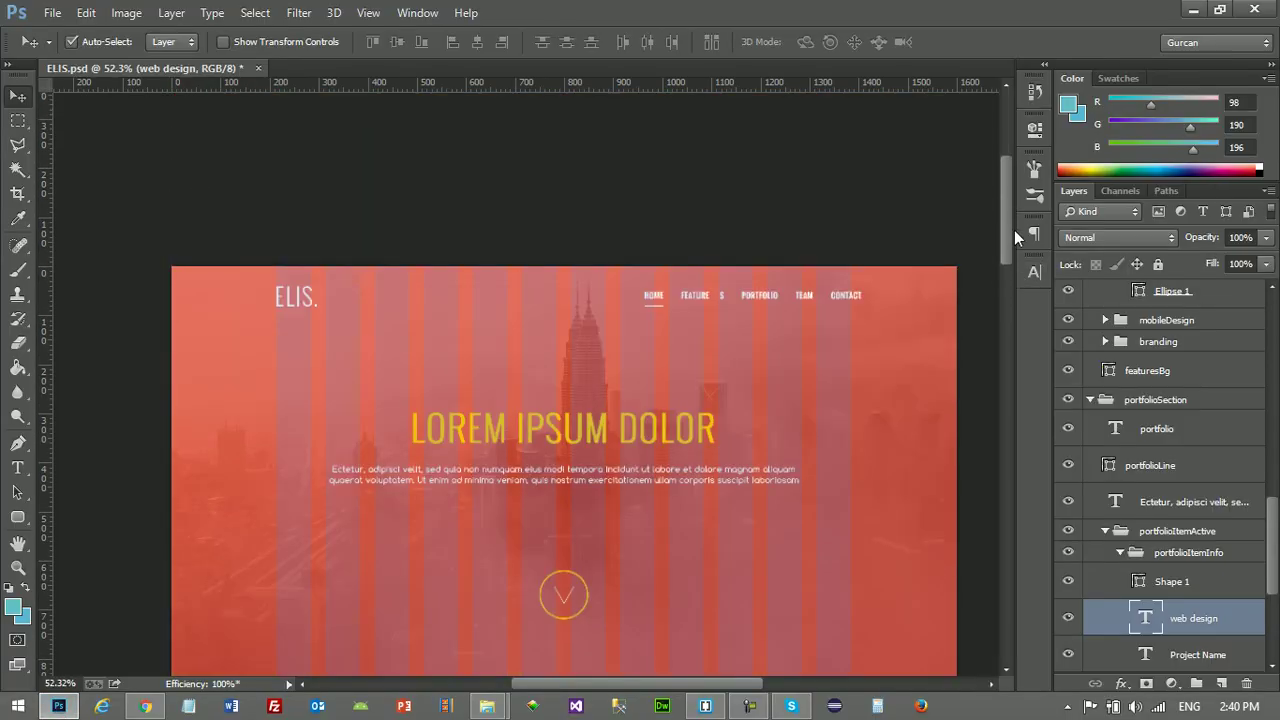